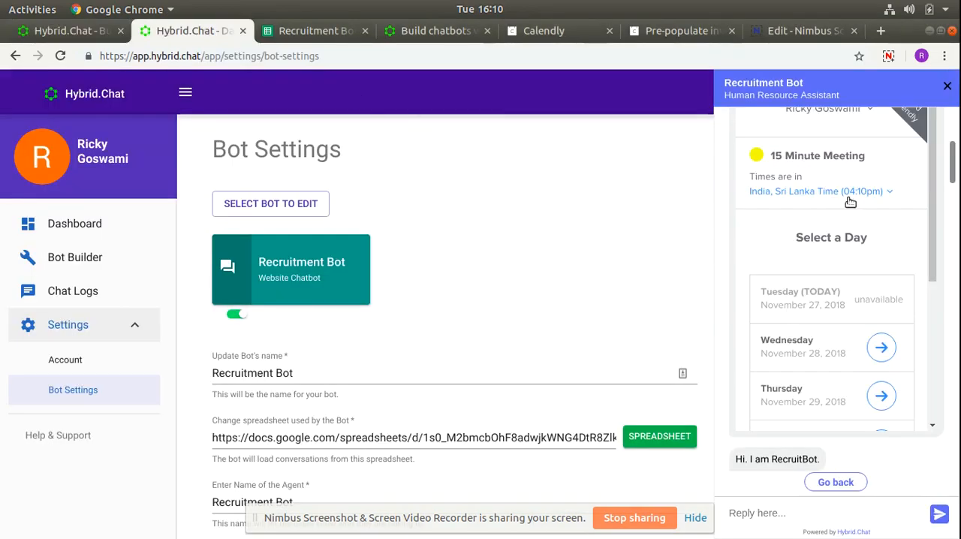
# - Review the Recruitment Bot's sample conversation in the chat preview, from the greeting through the screening questions to the Calendly scheduling widget
pyautogui.scroll(15, 912, 206)
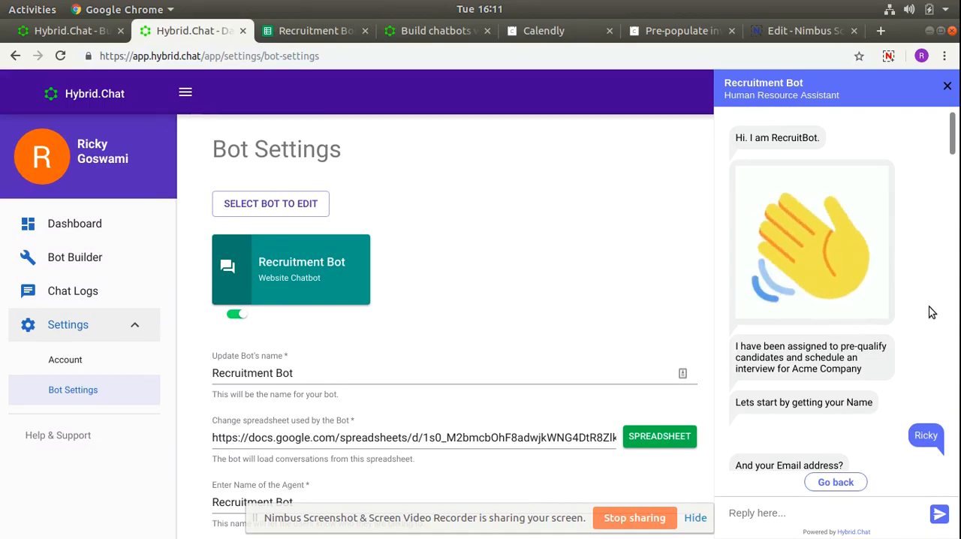
pyautogui.scroll(-3, 913, 302)
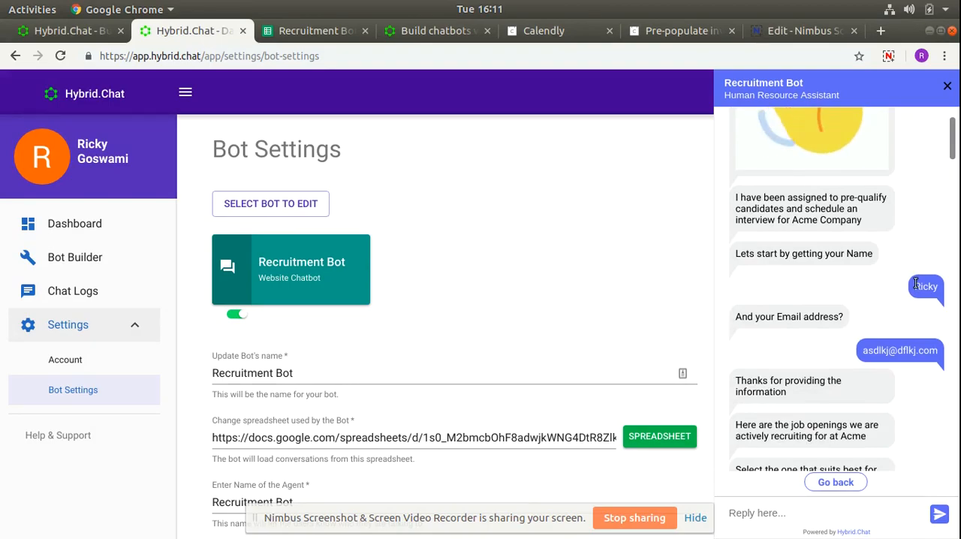
pyautogui.scroll(-1, 906, 354)
pyautogui.scroll(-2, 906, 354)
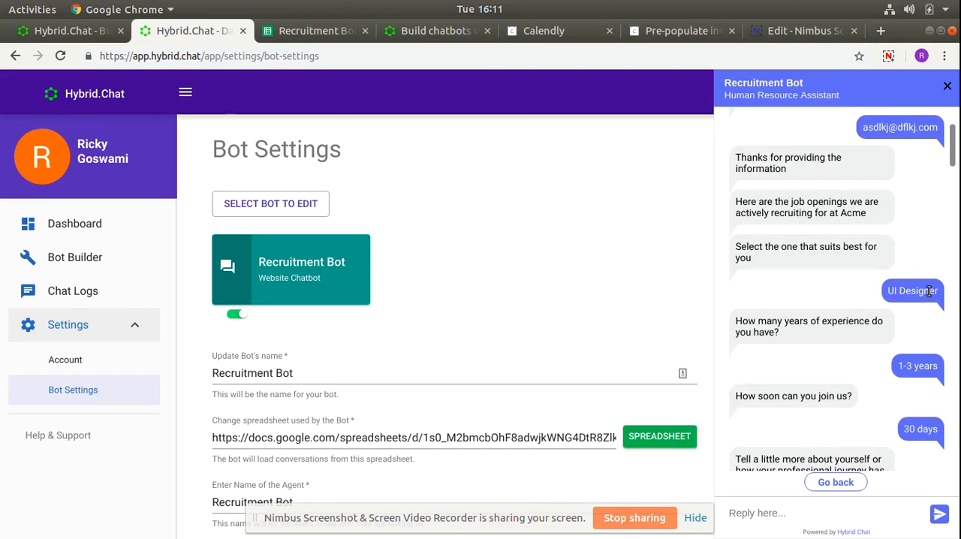
pyautogui.scroll(-1, 921, 367)
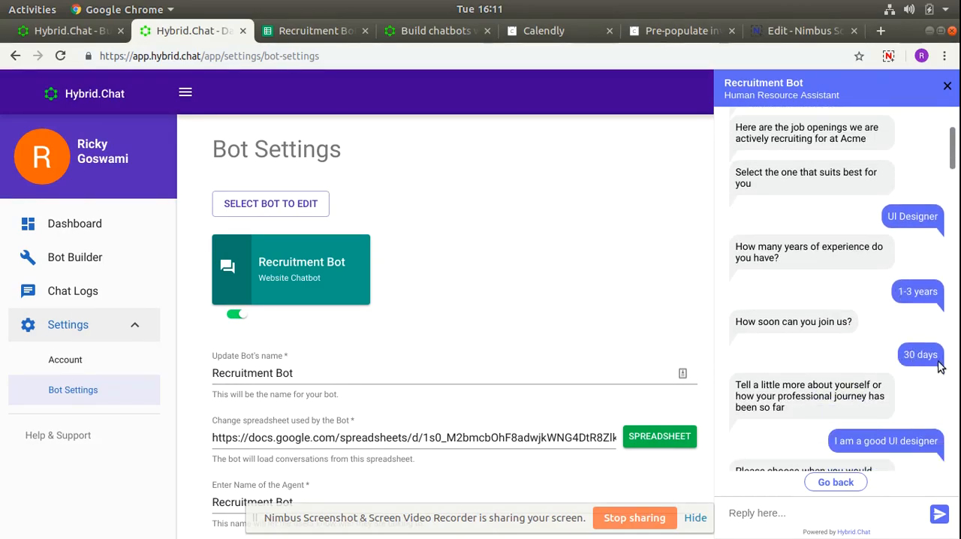
pyautogui.scroll(-3, 936, 373)
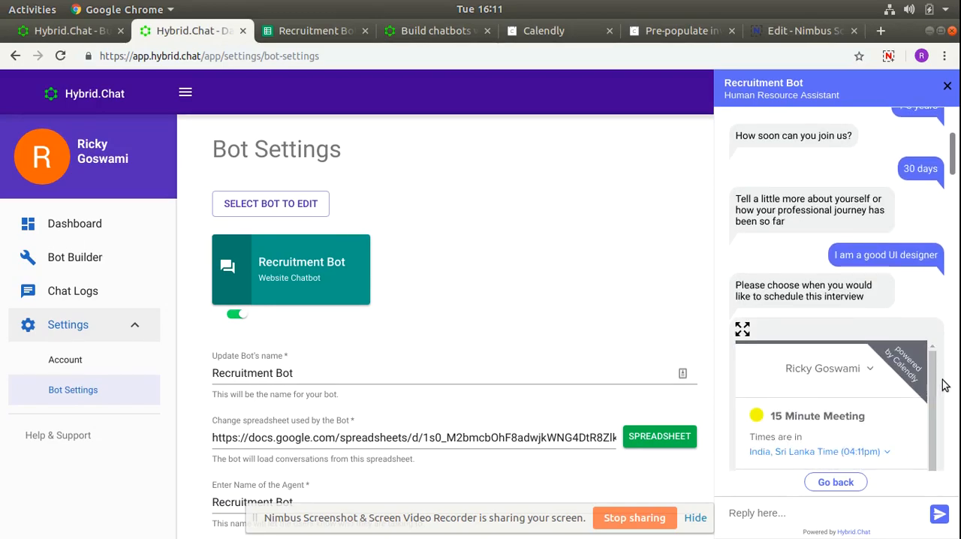
pyautogui.scroll(-3, 936, 373)
pyautogui.scroll(-1, 942, 383)
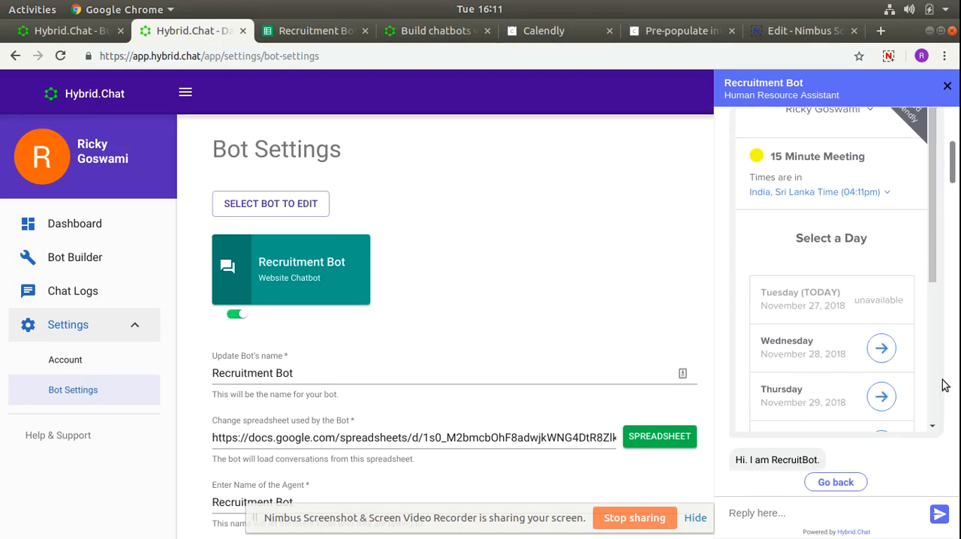
pyautogui.scroll(1, 843, 313)
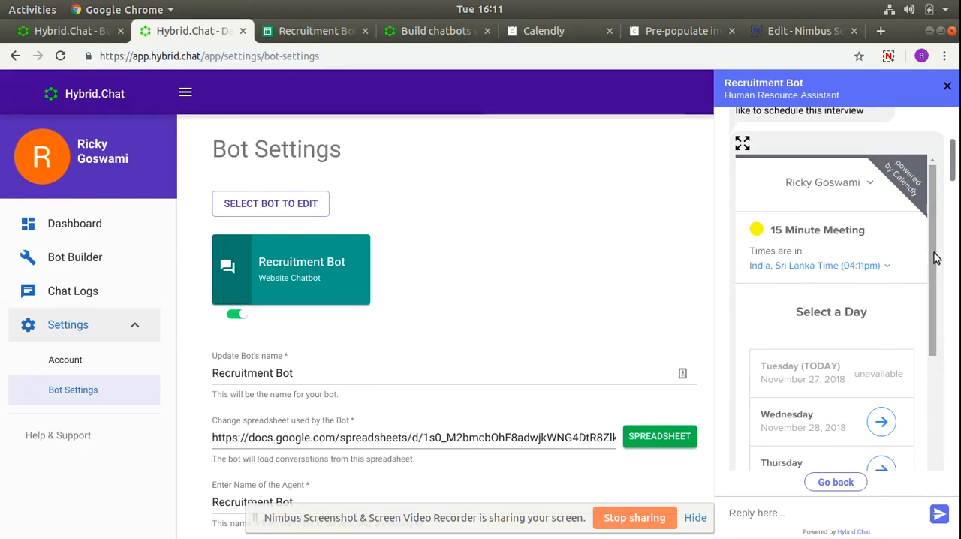
pyautogui.scroll(6, 934, 259)
pyautogui.scroll(5, 937, 252)
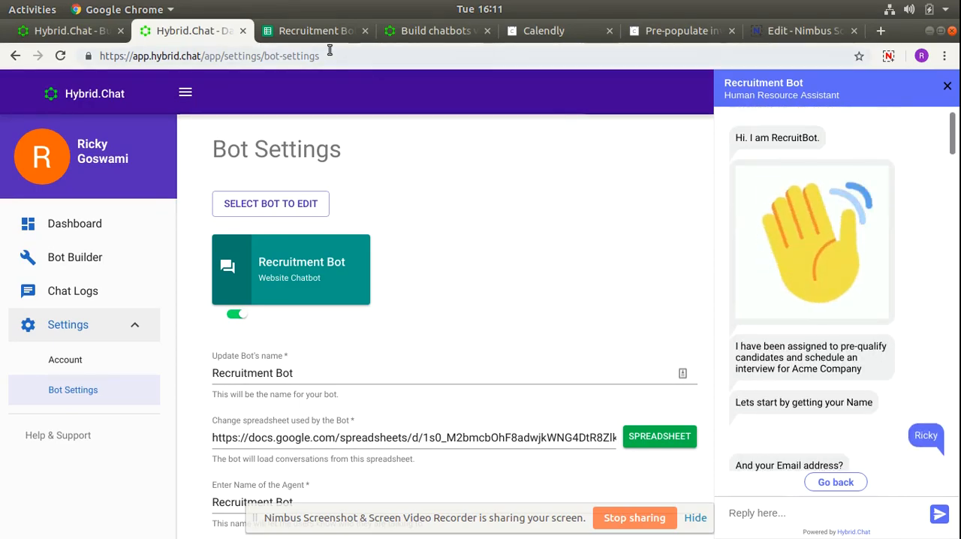
# - In the Recruitment Bot spreadsheet, clear all conversation rows below the header in A2:D30, and hide the screen-sharing notice
pyautogui.click(312, 31)
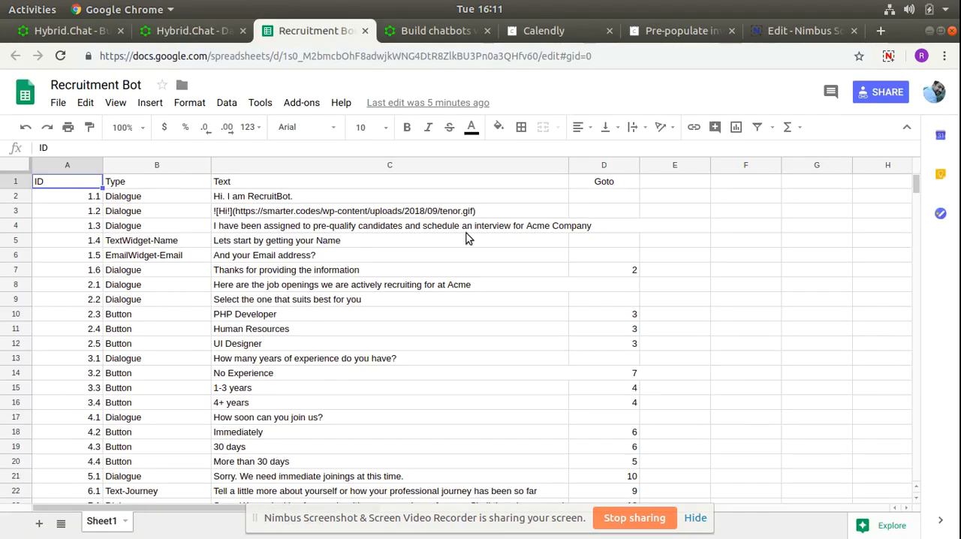
pyautogui.click(96, 200)
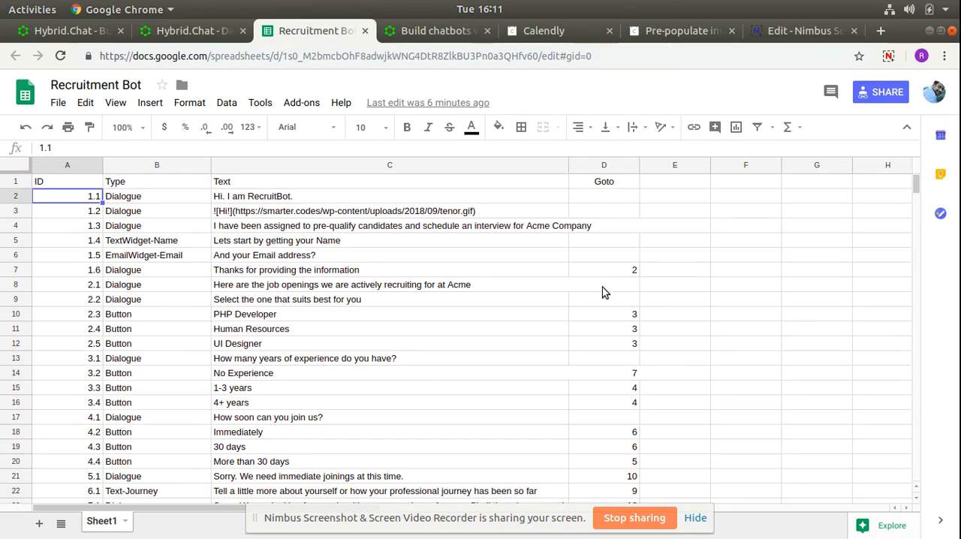
pyautogui.hotkey('shift', 'Right')
pyautogui.hotkey('shift', 'Right')
pyautogui.hotkey('shift', 'Right')
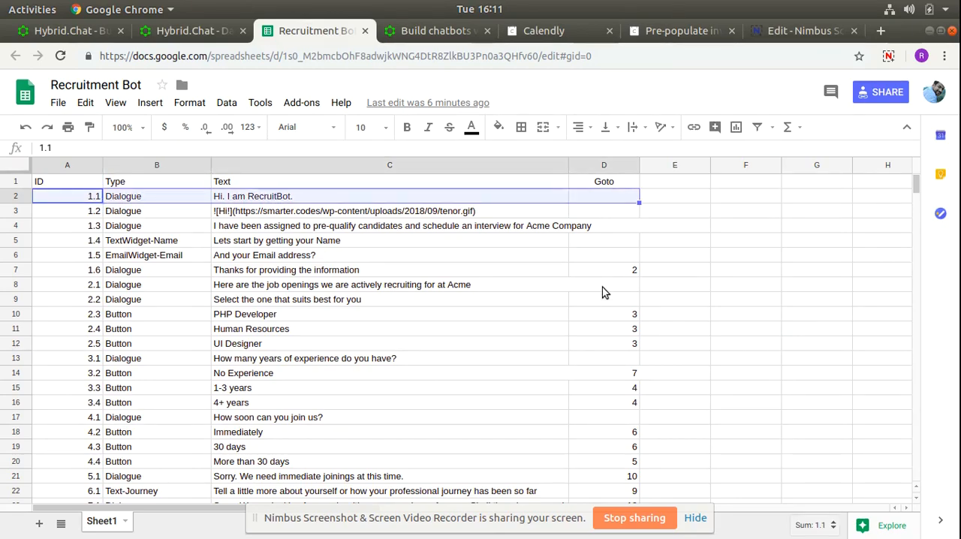
pyautogui.hotkey('ctrl', 'shift', 'Down')
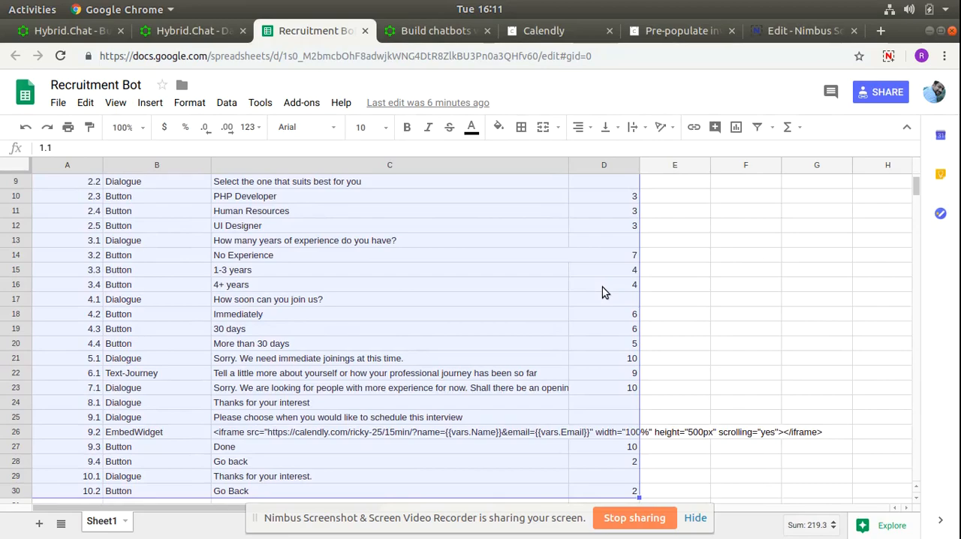
pyautogui.press('Delete')
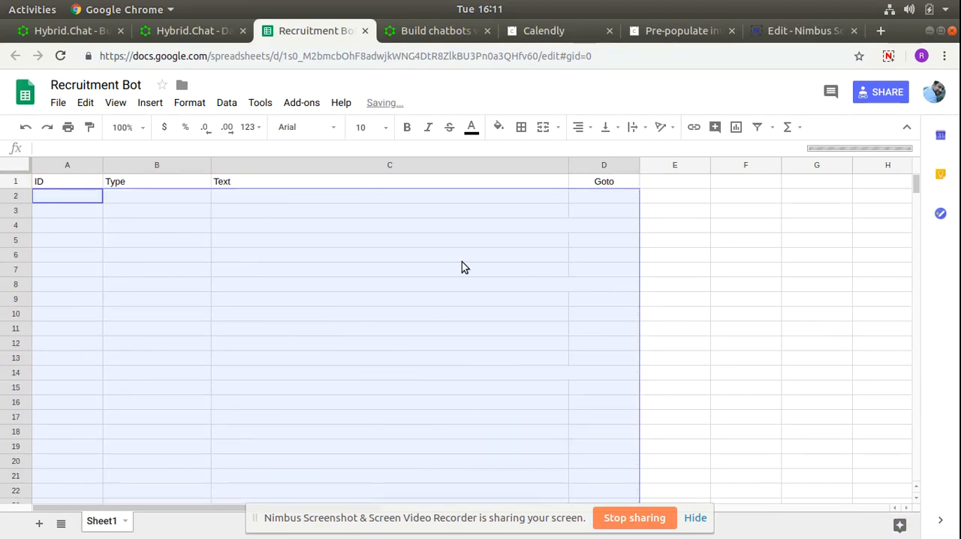
pyautogui.click(481, 255)
pyautogui.click(695, 519)
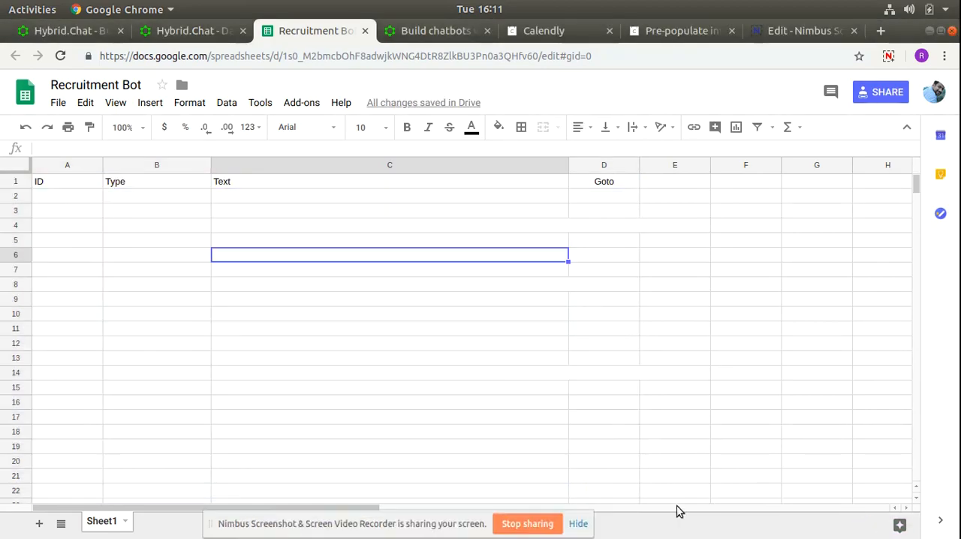
pyautogui.click(251, 198)
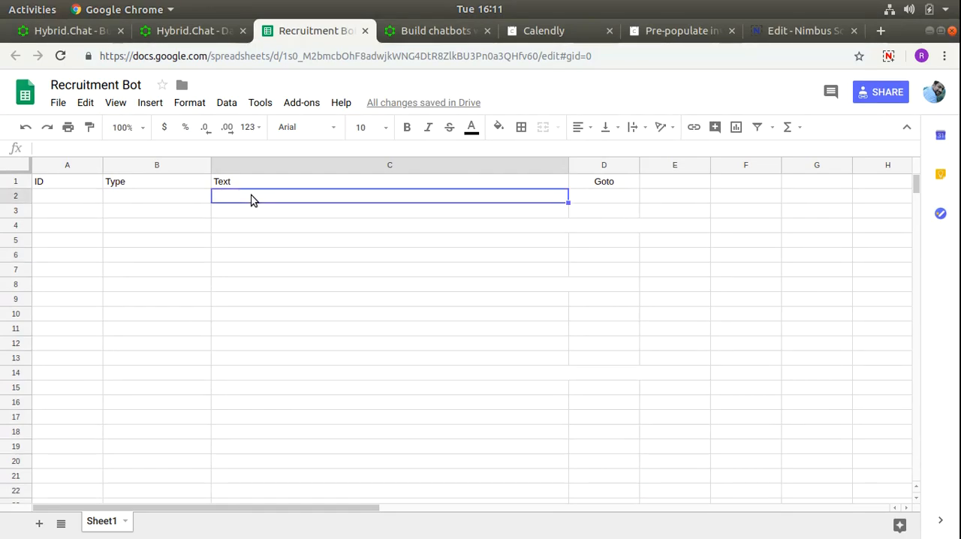
# - In the Hybrid.Chat documentation, read the section on making the bot say something, covering Dialogue, Adding Images and Chat Button options
pyautogui.click(432, 30)
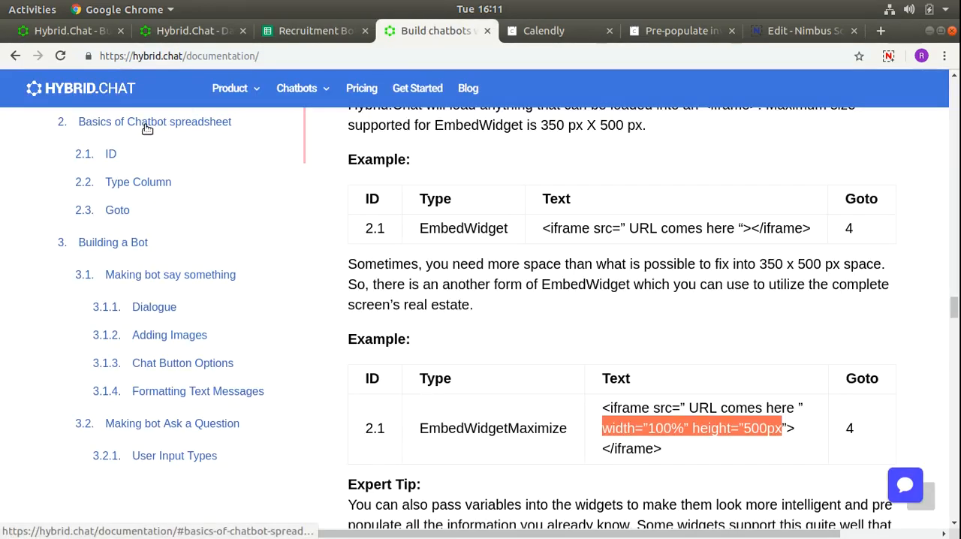
pyautogui.click(147, 129)
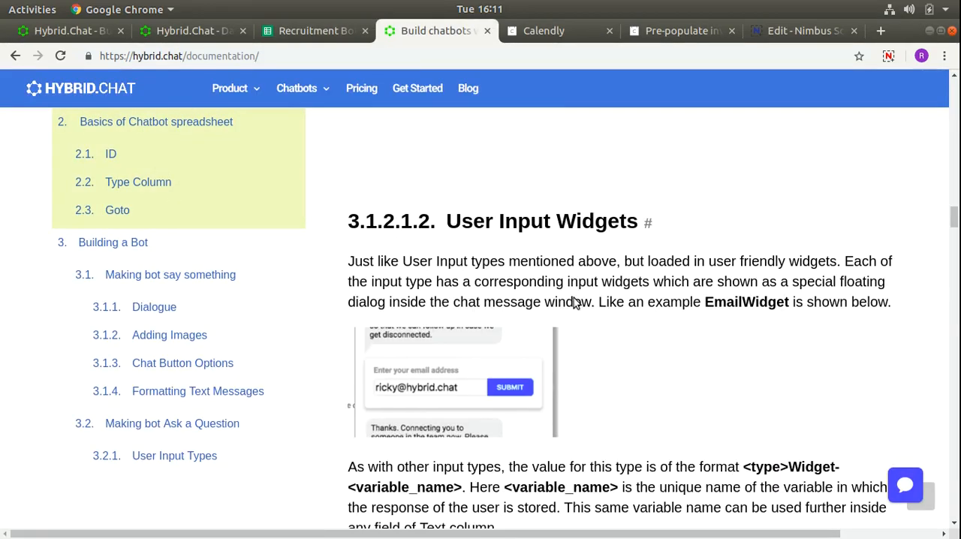
pyautogui.scroll(1, 331, 213)
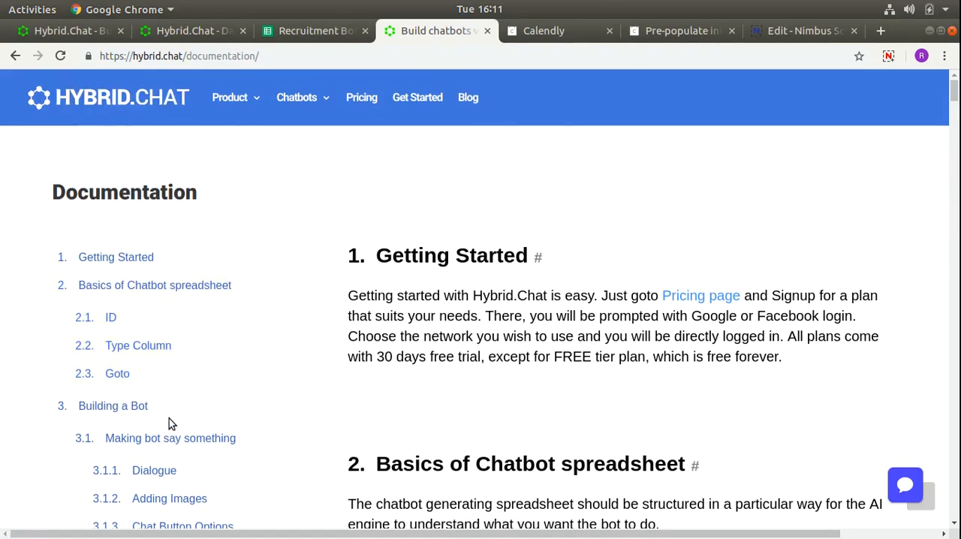
pyautogui.click(162, 444)
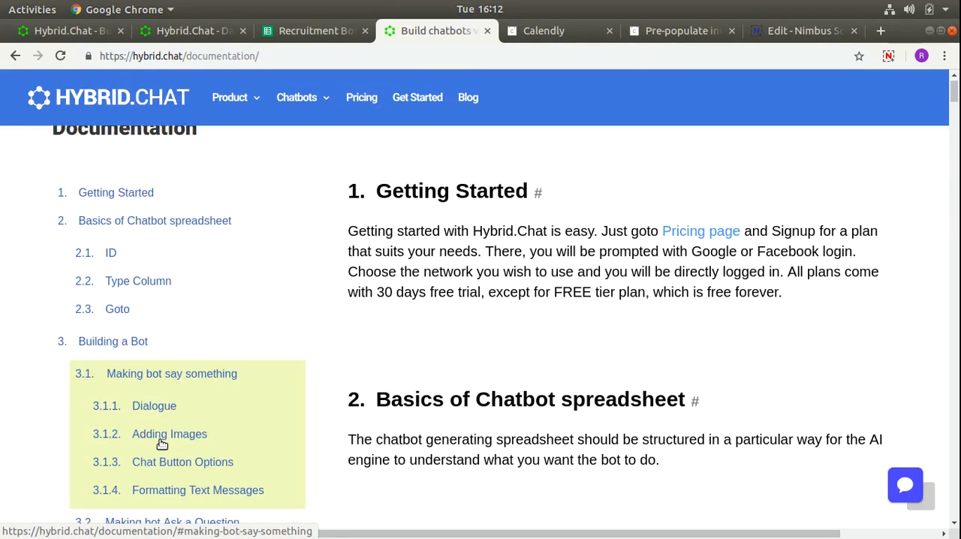
pyautogui.scroll(-3, 550, 303)
pyautogui.scroll(2, 488, 243)
pyautogui.scroll(-2, 483, 284)
pyautogui.scroll(-5, 483, 283)
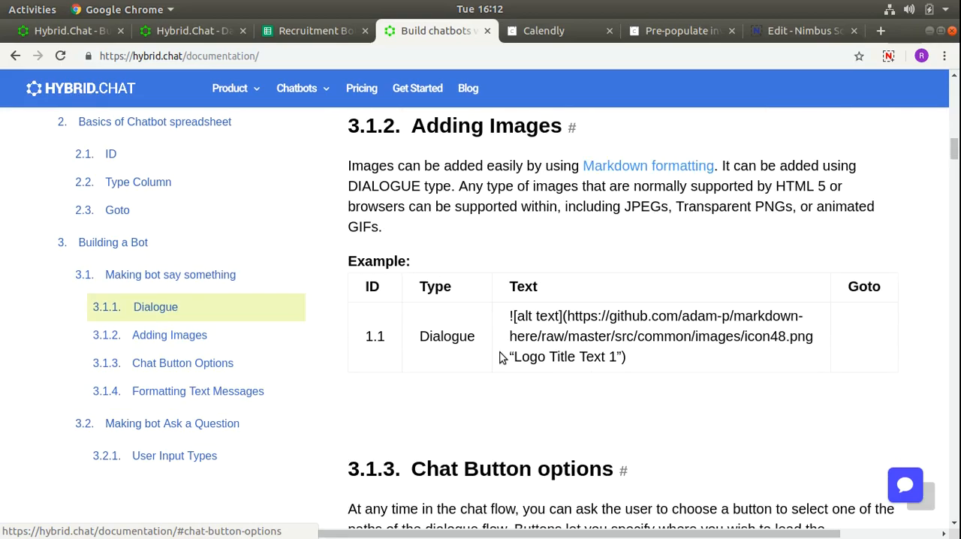
pyautogui.scroll(-2, 501, 357)
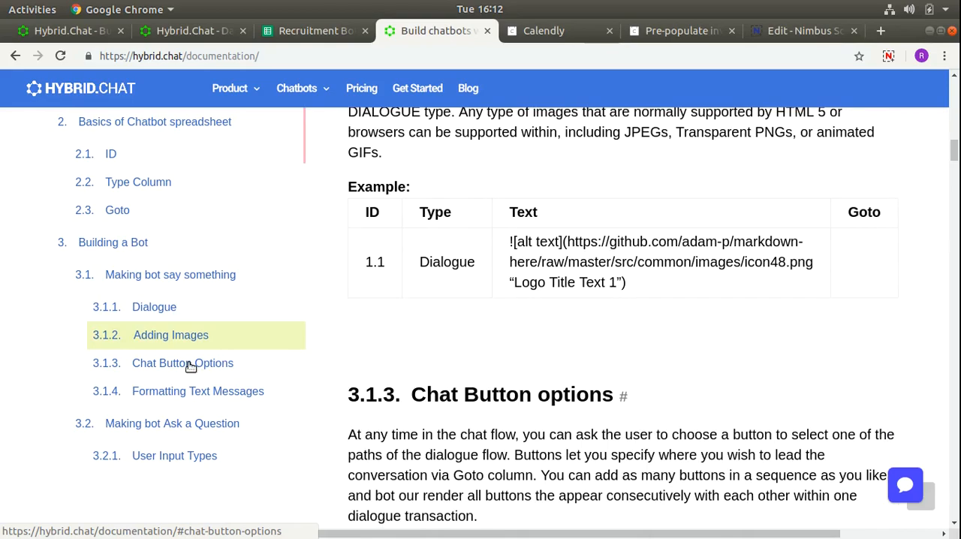
pyautogui.click(156, 307)
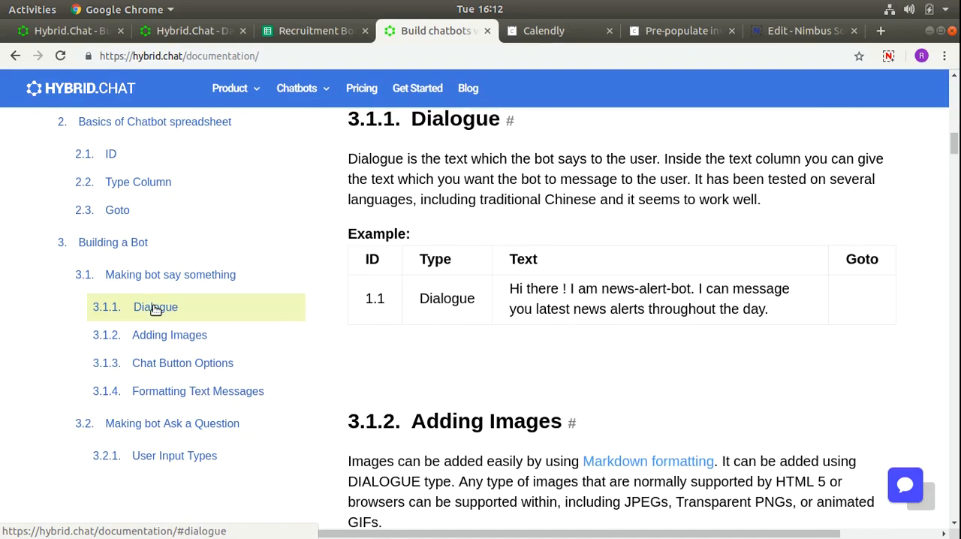
# - Return to the Recruitment Bot spreadsheet and enter Dialogue as the type in cell B2
pyautogui.click(288, 30)
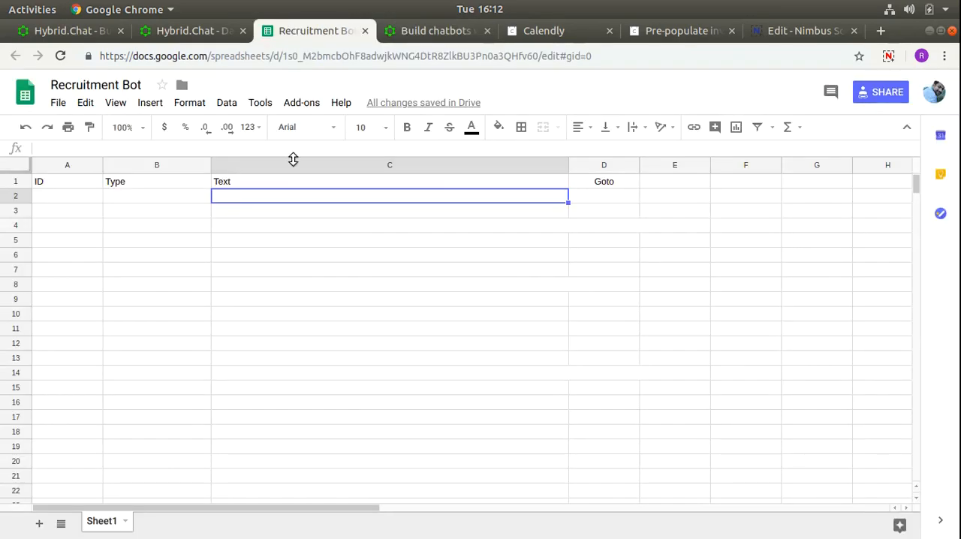
pyautogui.click(169, 201)
pyautogui.write('Dia')
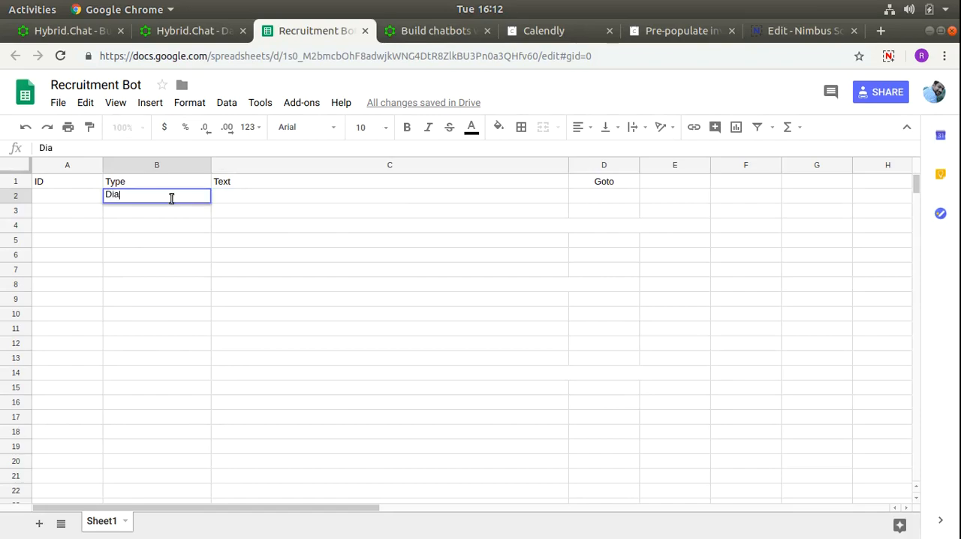
pyautogui.write('logue')
pyautogui.press('Tab')
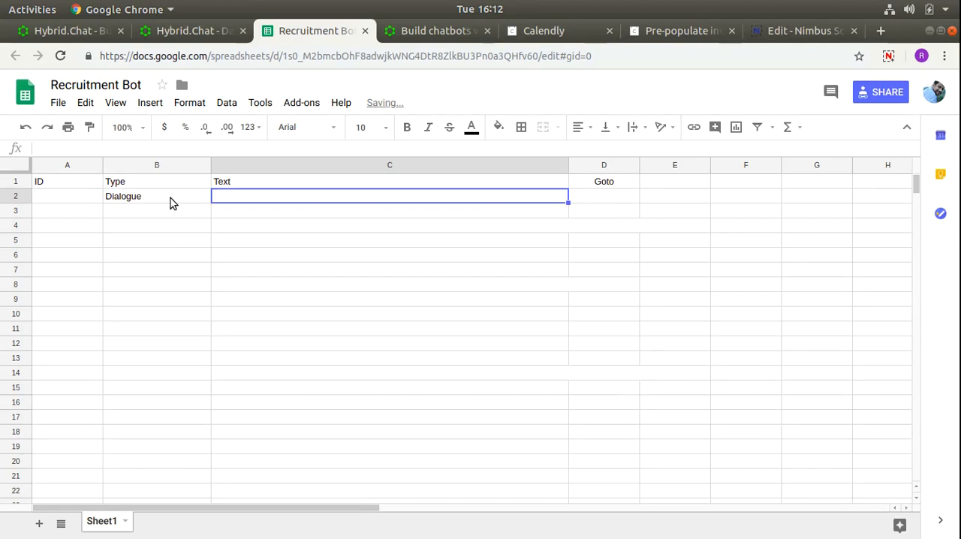
# - Enter "Welcome to the pre-qualification round for the job post of Customer Support at Acme Corp" as the text in C2
pyautogui.write('Welcome to ')
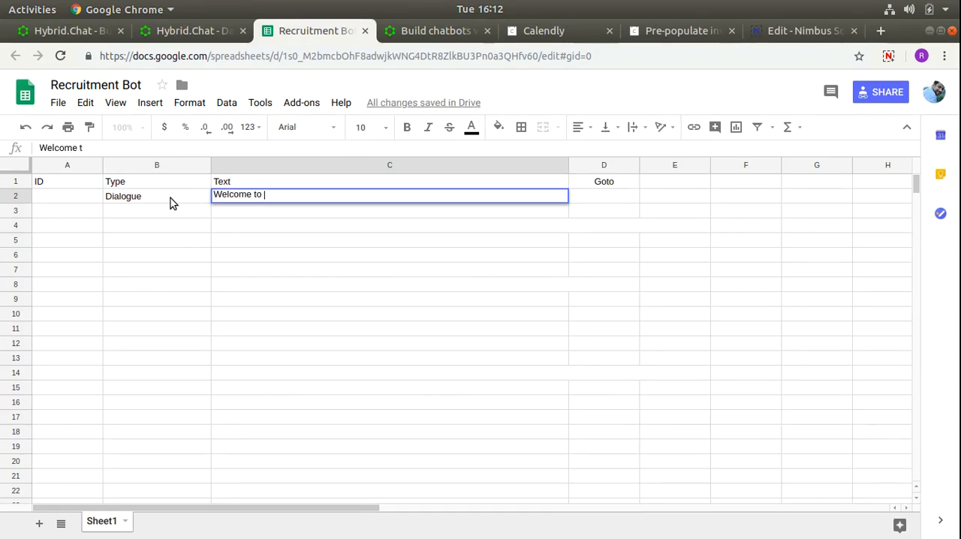
pyautogui.write('the pre-ua')
pyautogui.press('BackSpace')
pyautogui.write('qua')
pyautogui.press('BackSpace')
pyautogui.press('BackSpace')
pyautogui.press('BackSpace')
pyautogui.press('BackSpace')
pyautogui.write('qualification ')
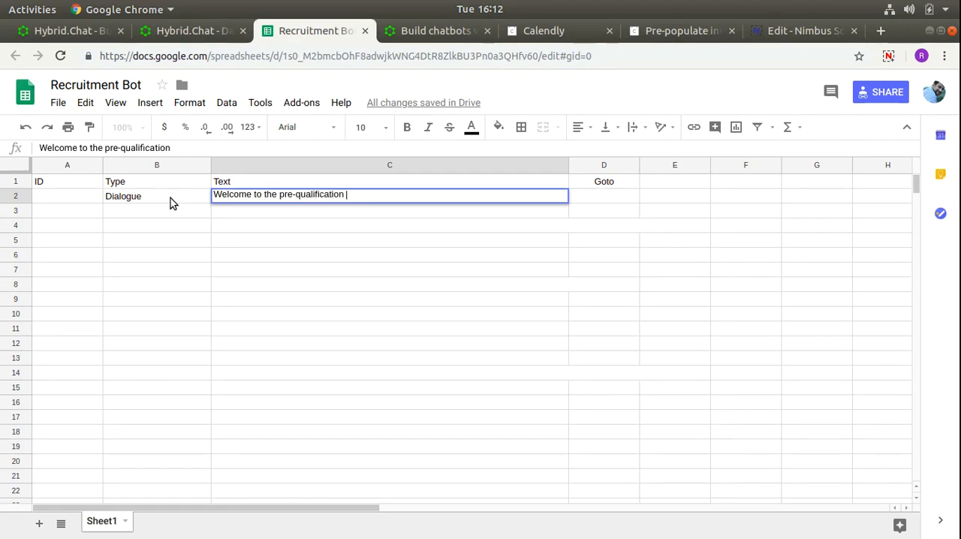
pyautogui.write('round for the j')
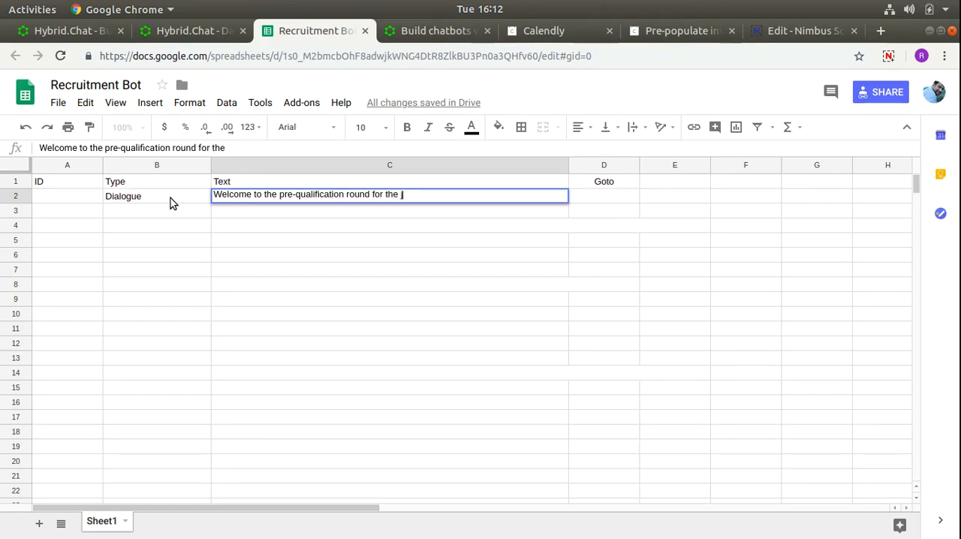
pyautogui.write('ob post of Cu')
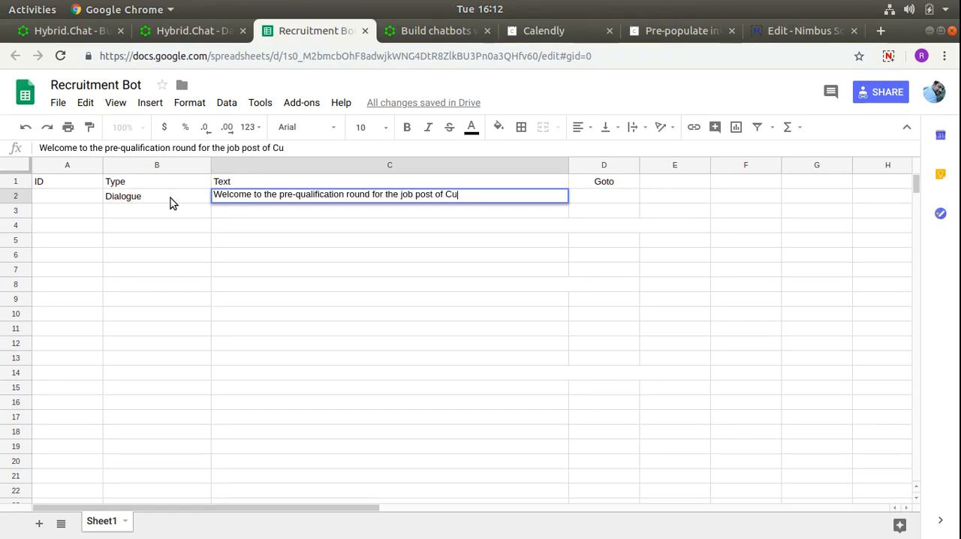
pyautogui.write('stomer Support')
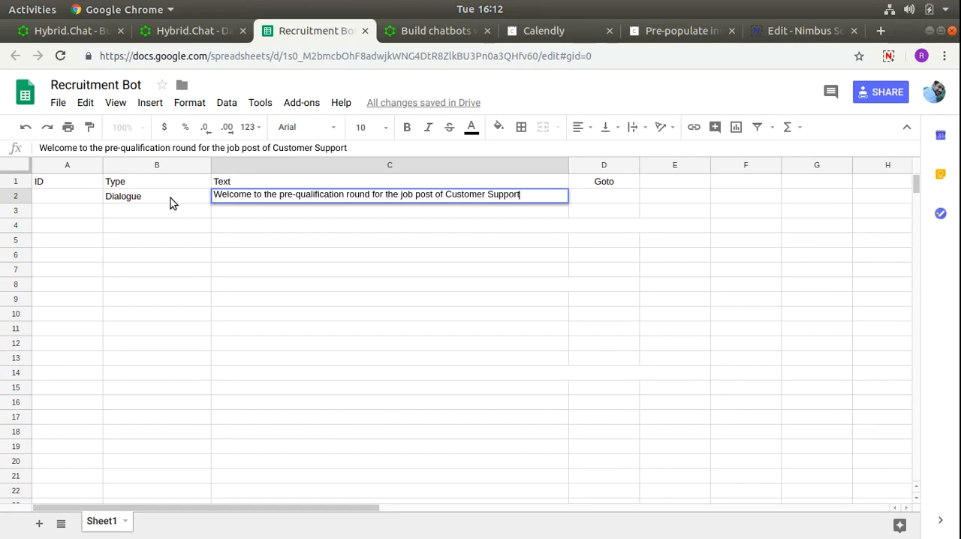
pyautogui.write(' at Acme Corp')
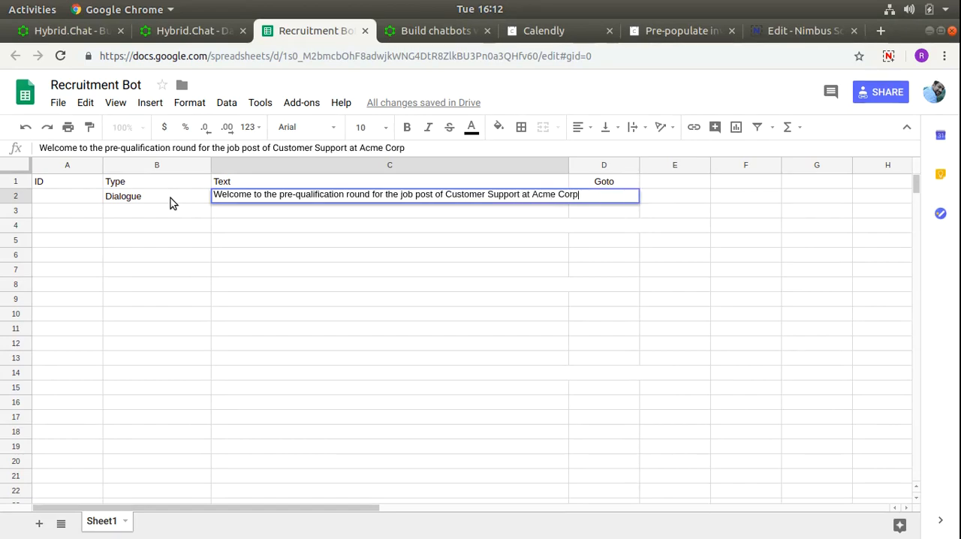
pyautogui.press('Return')
# - Fill row 3 with the type Dialogue and the text "My name is RecruitBot."
pyautogui.write('Dia')
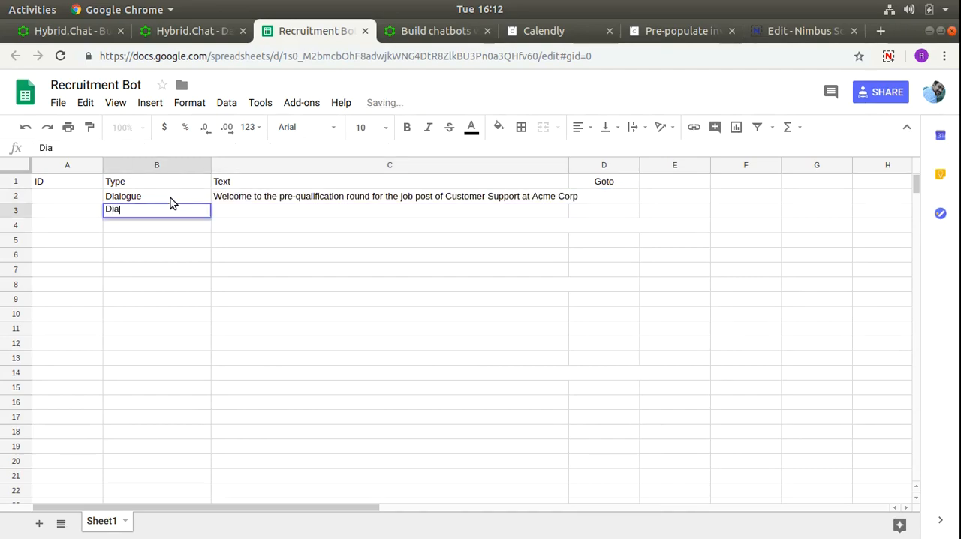
pyautogui.press('Tab')
pyautogui.write('Mu n')
pyautogui.press('BackSpace')
pyautogui.press('BackSpace')
pyautogui.press('BackSpace')
pyautogui.write('y name')
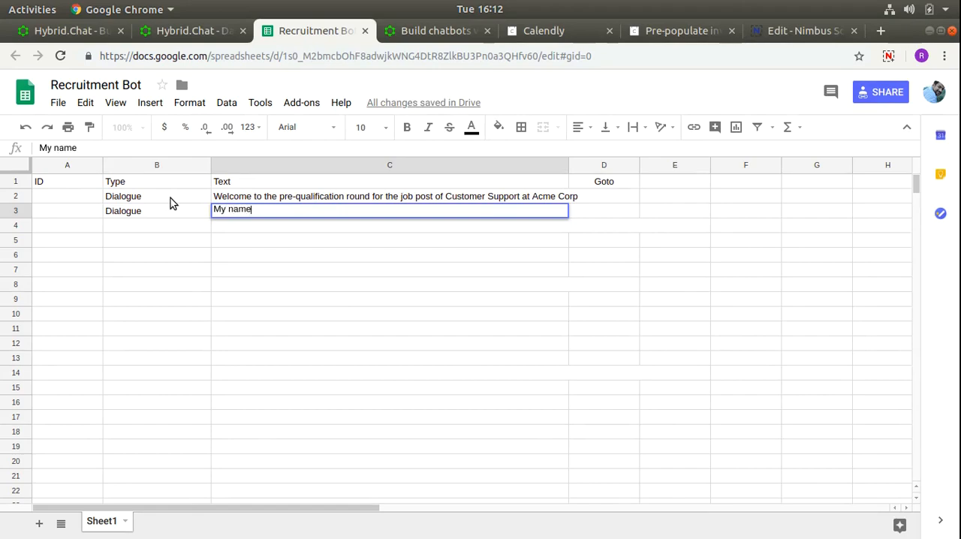
pyautogui.write(' is RecruitBot')
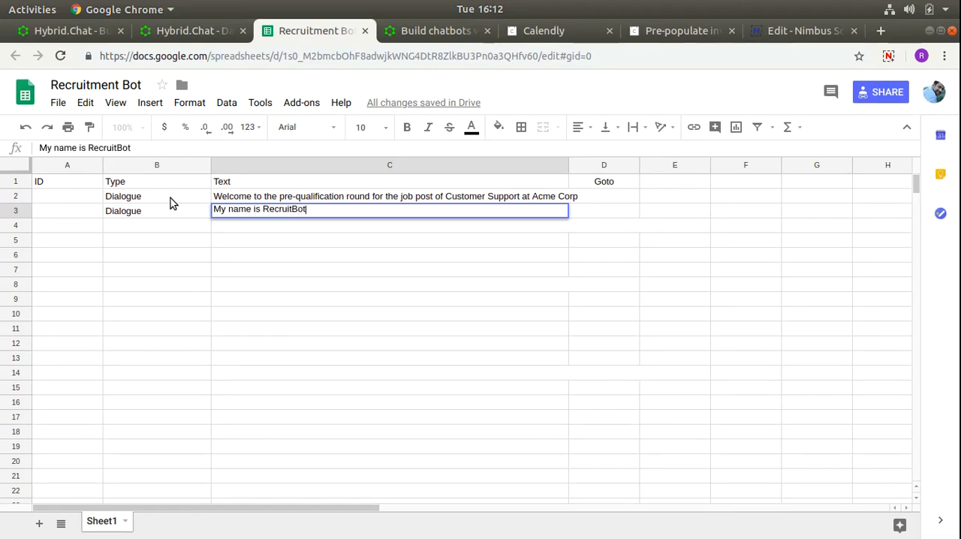
pyautogui.write('.')
pyautogui.press('Return')
# - Fill row 4 with the type Dialogue and the text "I will help you to schedule an interview."
pyautogui.write('Dialogue')
pyautogui.press('Tab')
pyautogui.write('I')
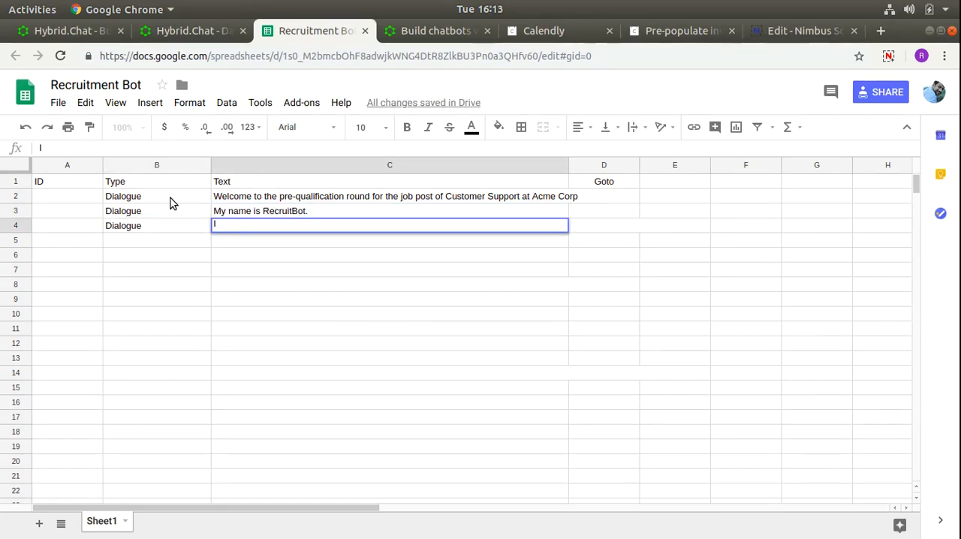
pyautogui.write(' will help you to sche')
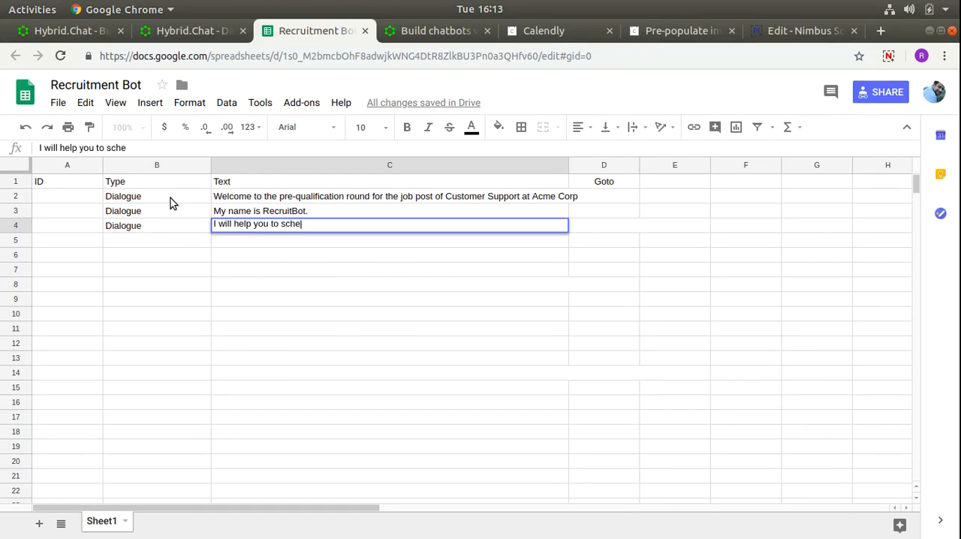
pyautogui.write('dule an intervie')
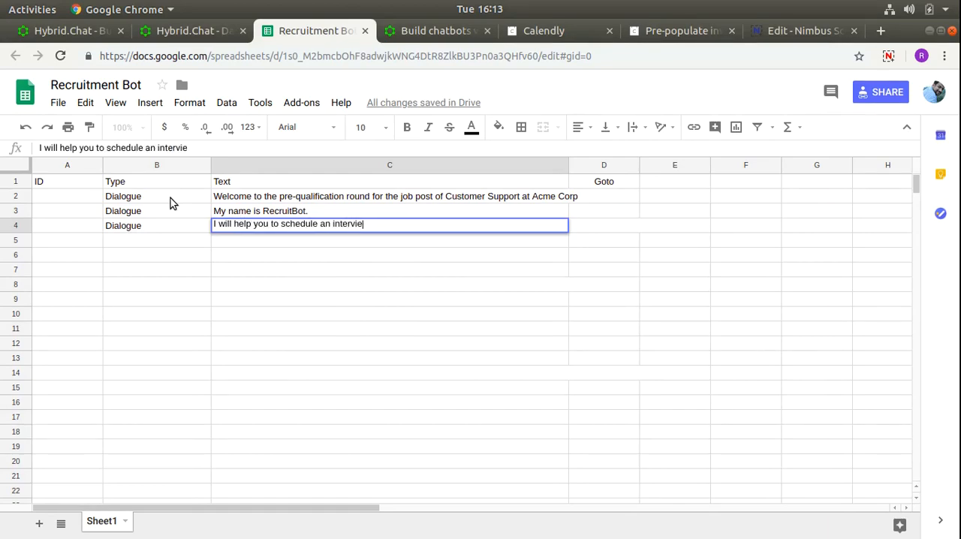
pyautogui.write('w.a')
pyautogui.press('BackSpace')
pyautogui.press('Return')
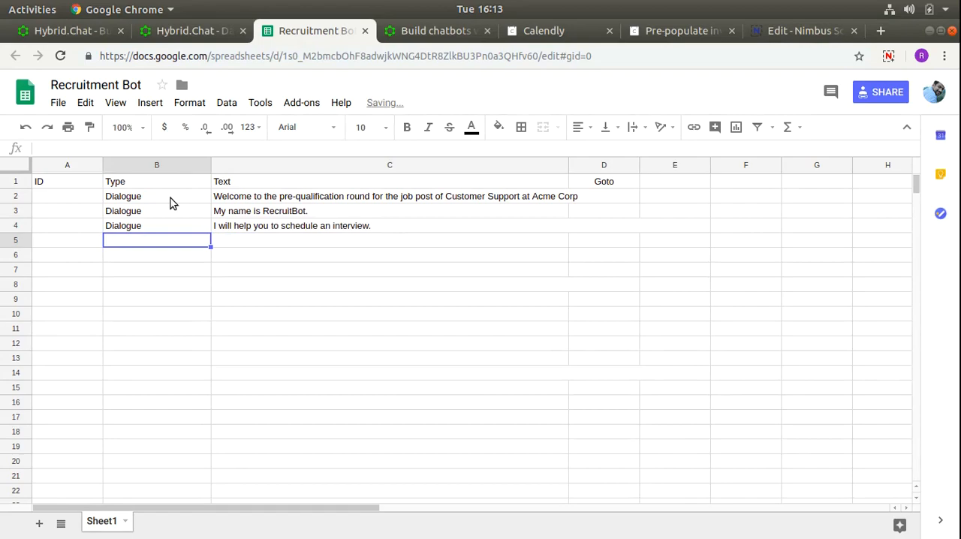
# - Enter the IDs 1.1, 1.2, 1.3 and 2.1 in cells A2 to A5
pyautogui.press('Left')
pyautogui.press('Up')
pyautogui.press('Up')
pyautogui.press('Up')
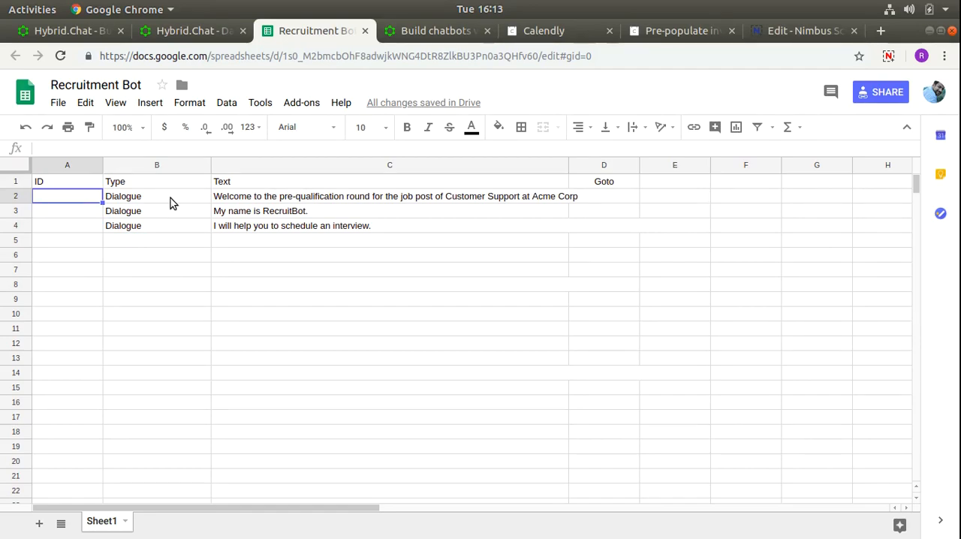
pyautogui.write('1.1')
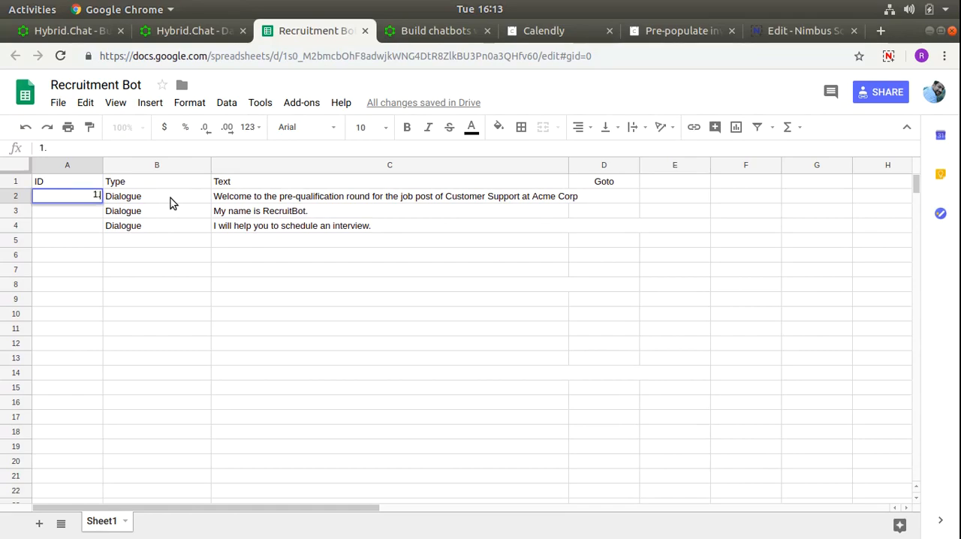
pyautogui.press('Return')
pyautogui.write('1.2')
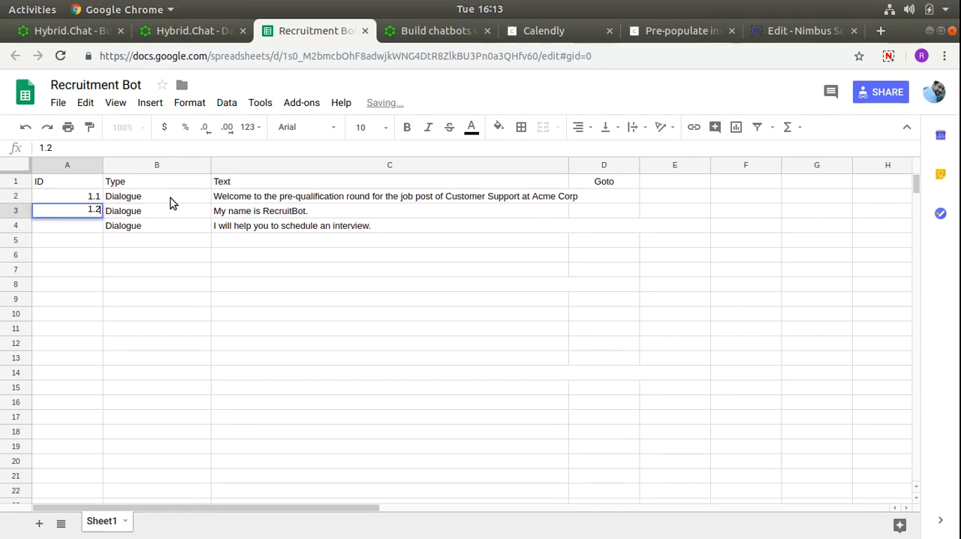
pyautogui.press('Return')
pyautogui.write('1.3')
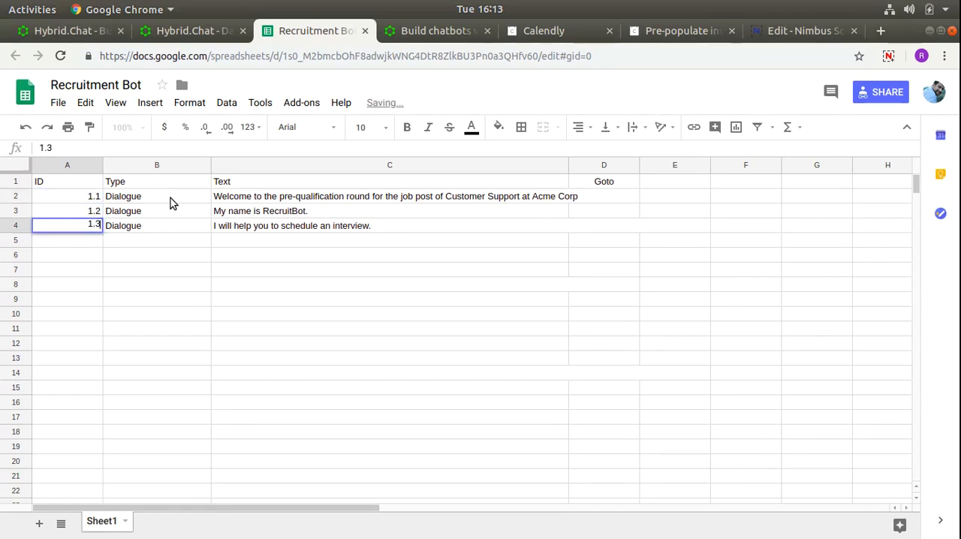
pyautogui.press('Return')
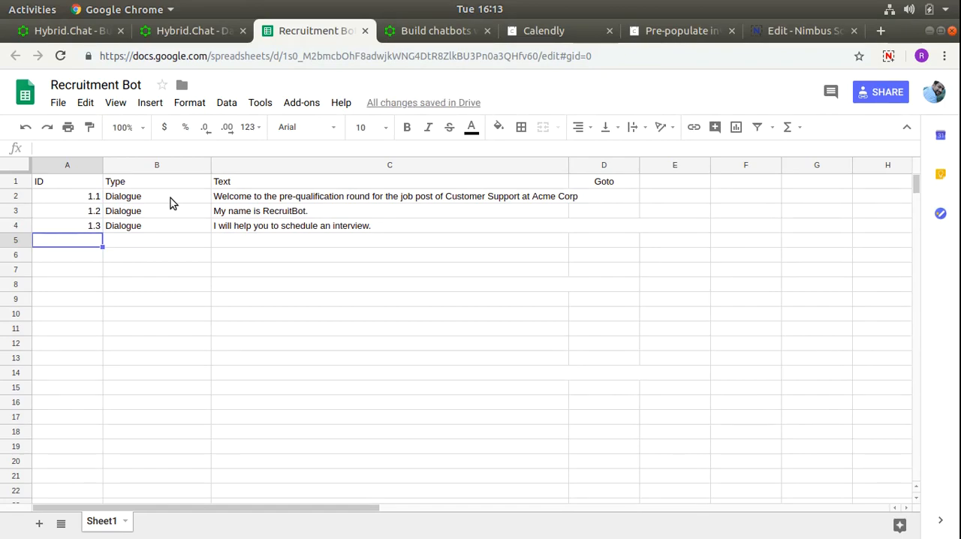
pyautogui.write('2.1')
pyautogui.press('Tab')
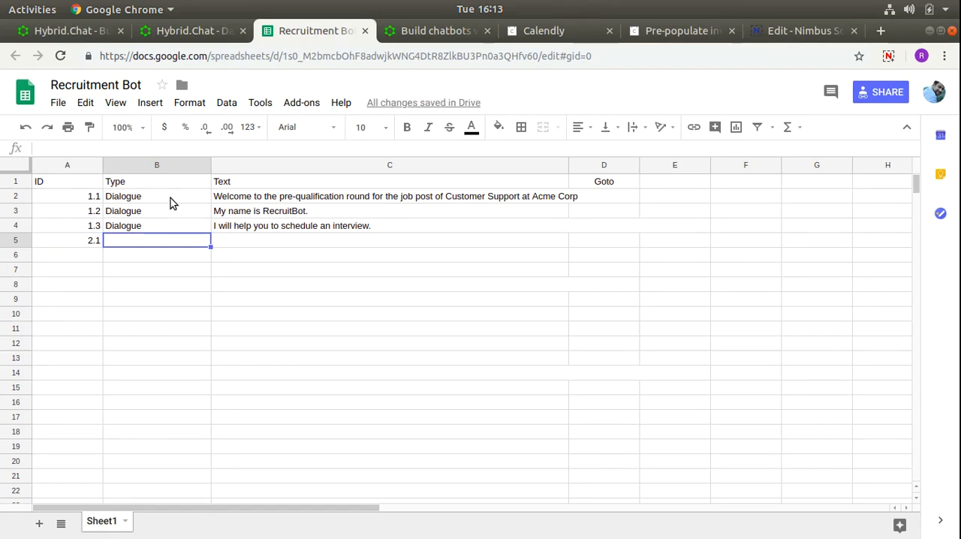
# - Set the Goto value of dialogue 1.3 in cell D4 to 2
pyautogui.press('Up')
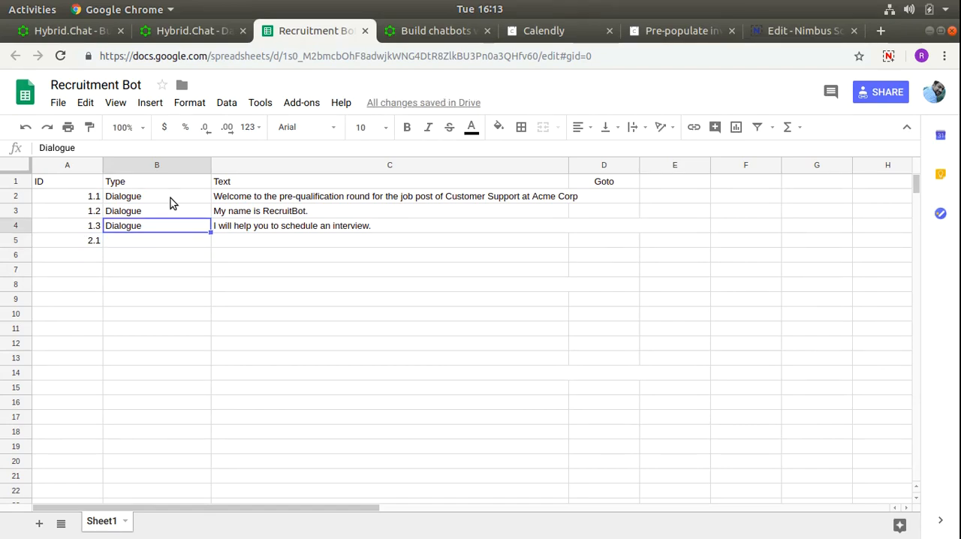
pyautogui.press('Right')
pyautogui.press('Right')
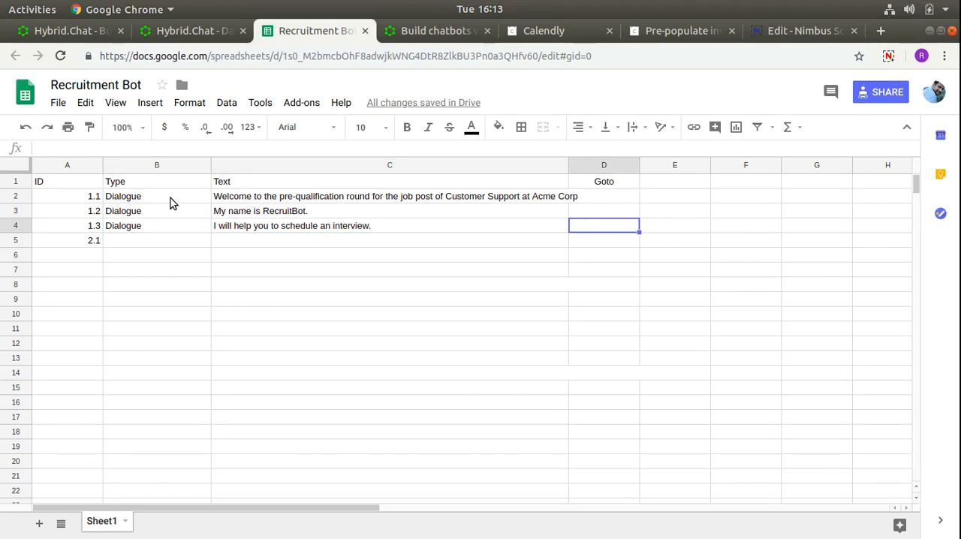
pyautogui.press('Left')
pyautogui.press('Right')
pyautogui.write('2')
pyautogui.press('Return')
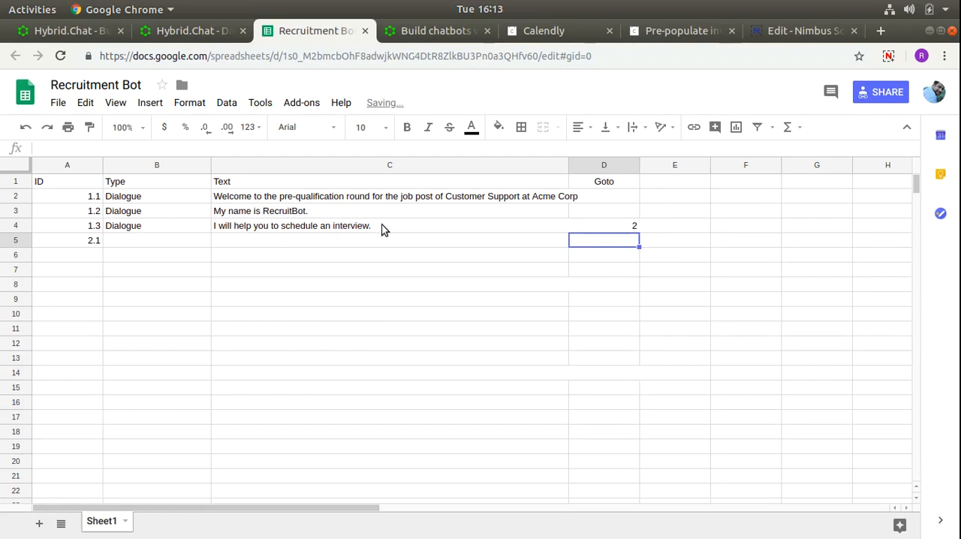
pyautogui.press('Up')
pyautogui.press('Left')
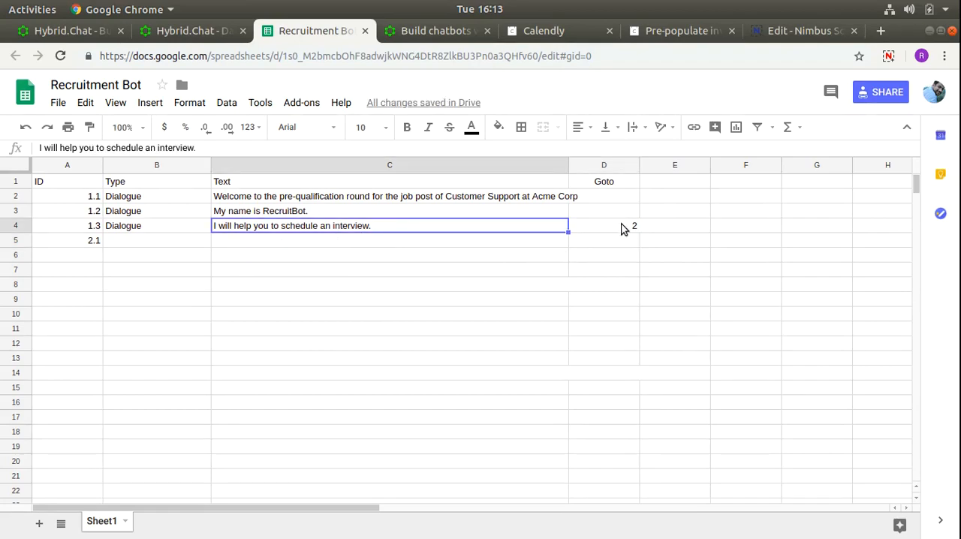
pyautogui.click(620, 228)
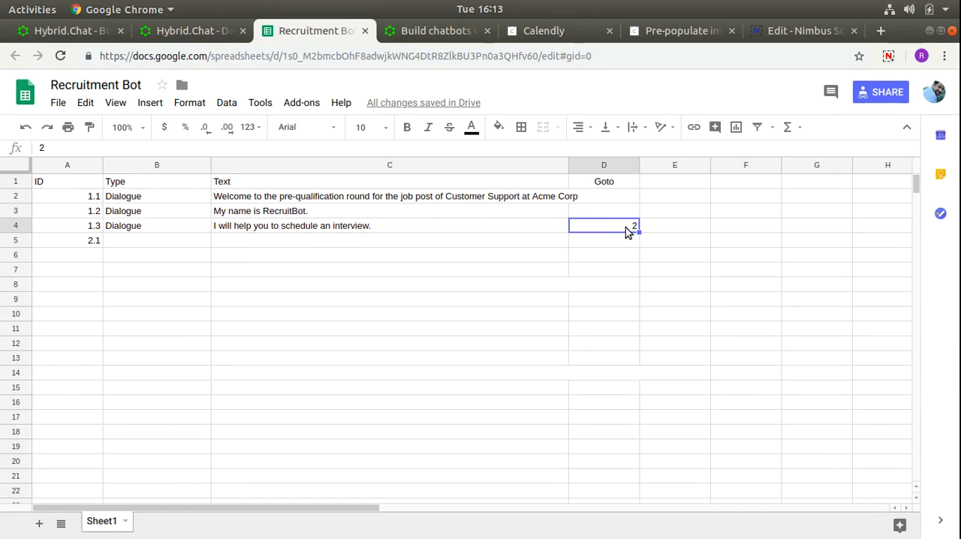
pyautogui.click(78, 241)
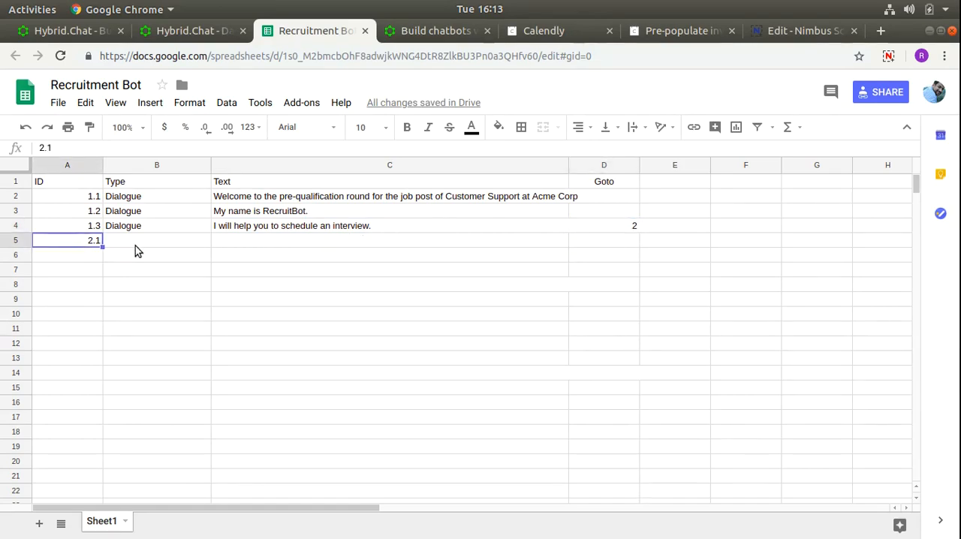
pyautogui.click(136, 246)
pyautogui.write('Dialogue')
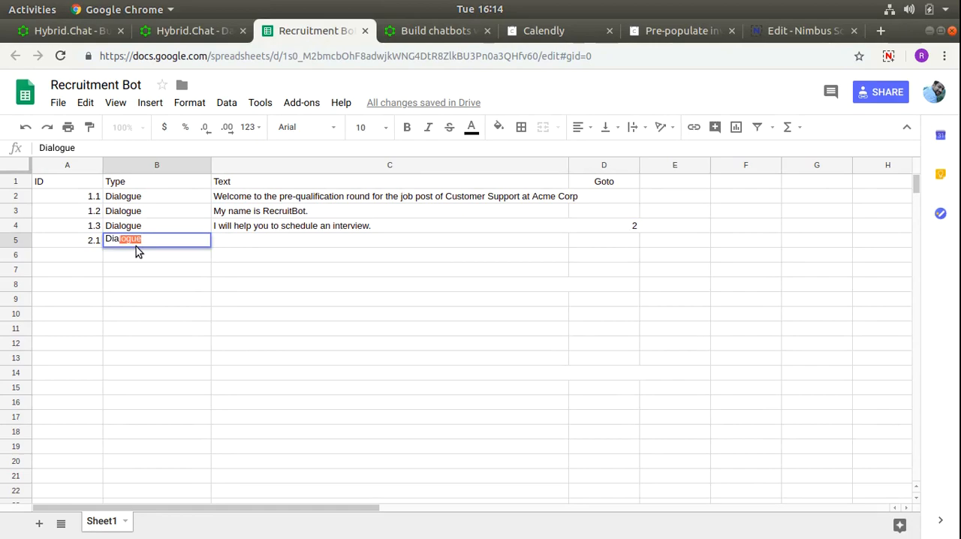
pyautogui.press('Tab')
pyautogui.click(136, 247)
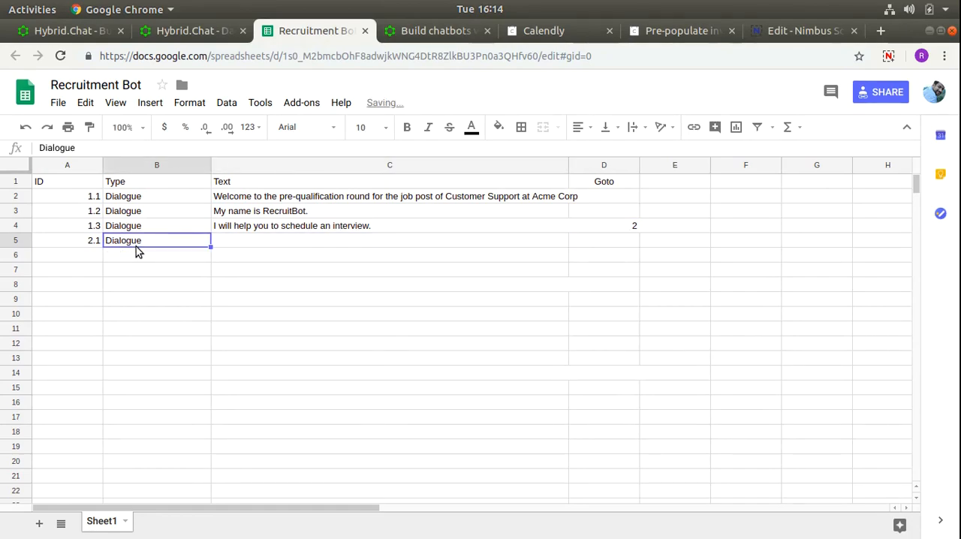
pyautogui.press('Delete')
# - In the Hybrid.Chat documentation, read the section on making the bot ask a question and the Text Input Widget example
pyautogui.click(417, 31)
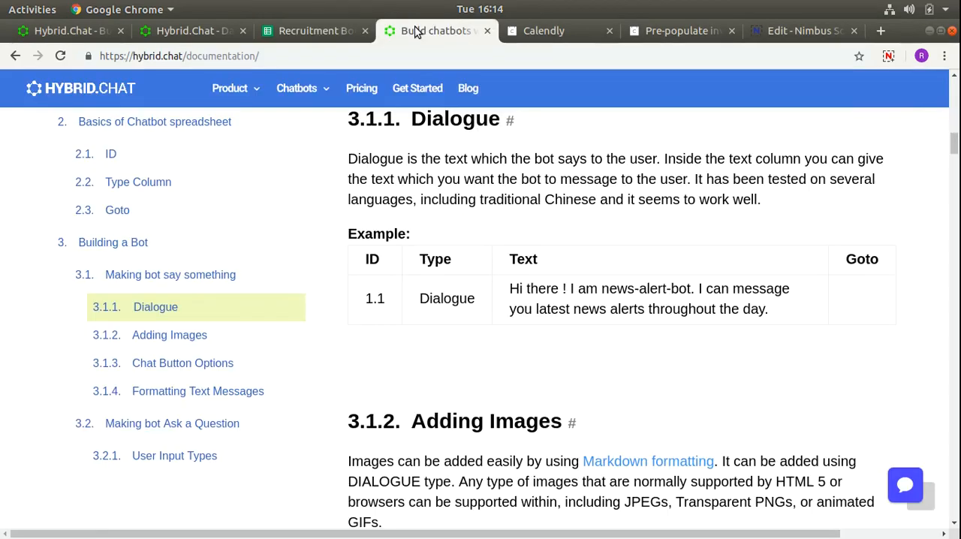
pyautogui.click(183, 427)
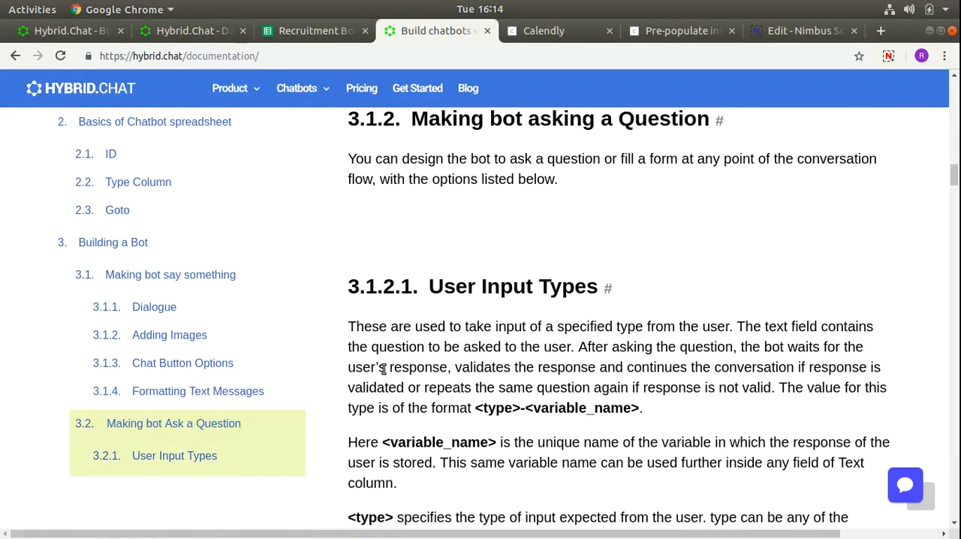
pyautogui.scroll(-2, 243, 347)
pyautogui.scroll(-2, 235, 354)
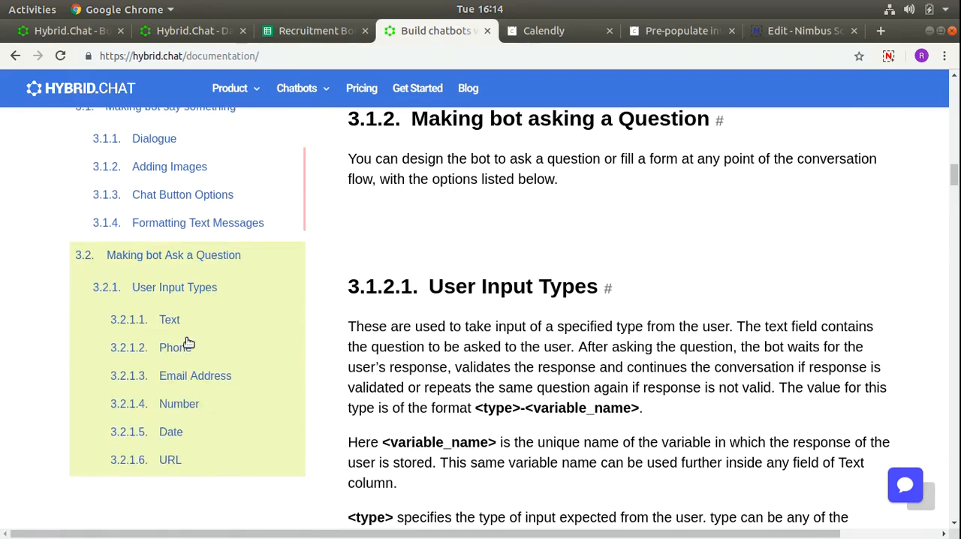
pyautogui.scroll(-3, 405, 329)
pyautogui.scroll(-1, 409, 328)
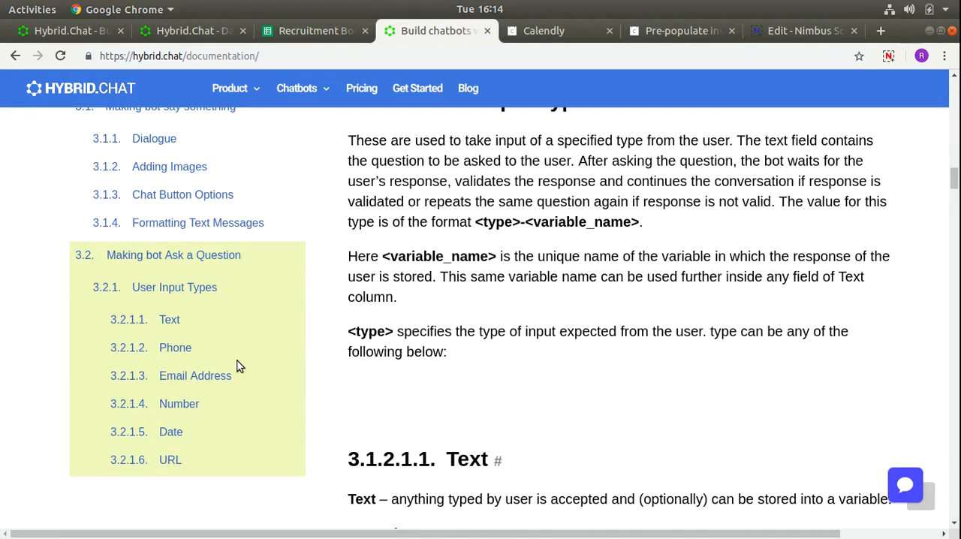
pyautogui.scroll(-2, 225, 368)
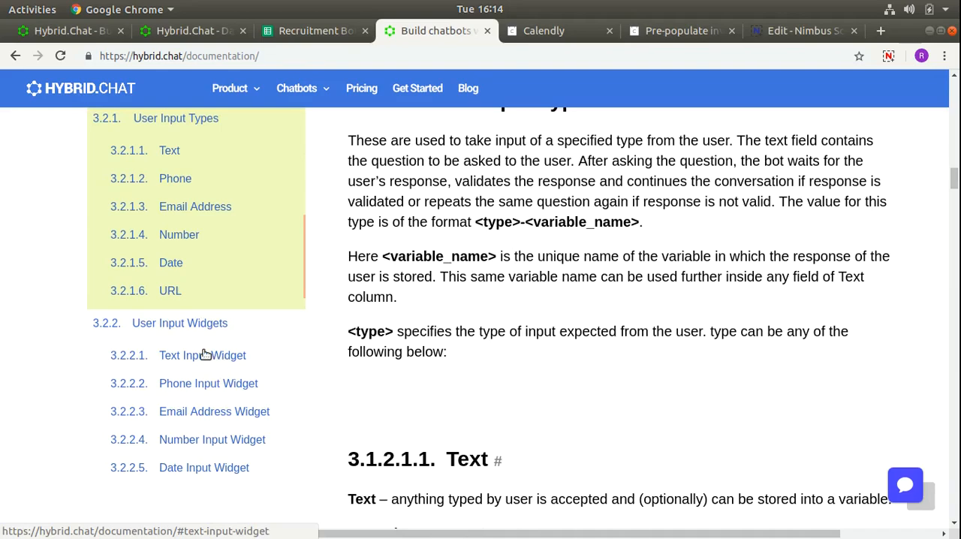
pyautogui.click(204, 355)
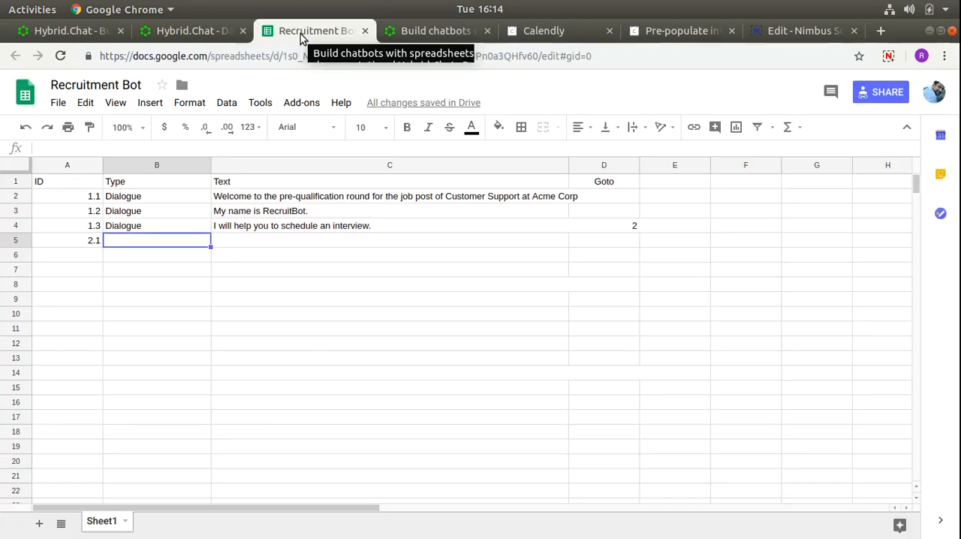
# - Return to the Recruitment Bot spreadsheet and fill row 5 with the type TextWidget and the text "What is your name?"
pyautogui.click(307, 34)
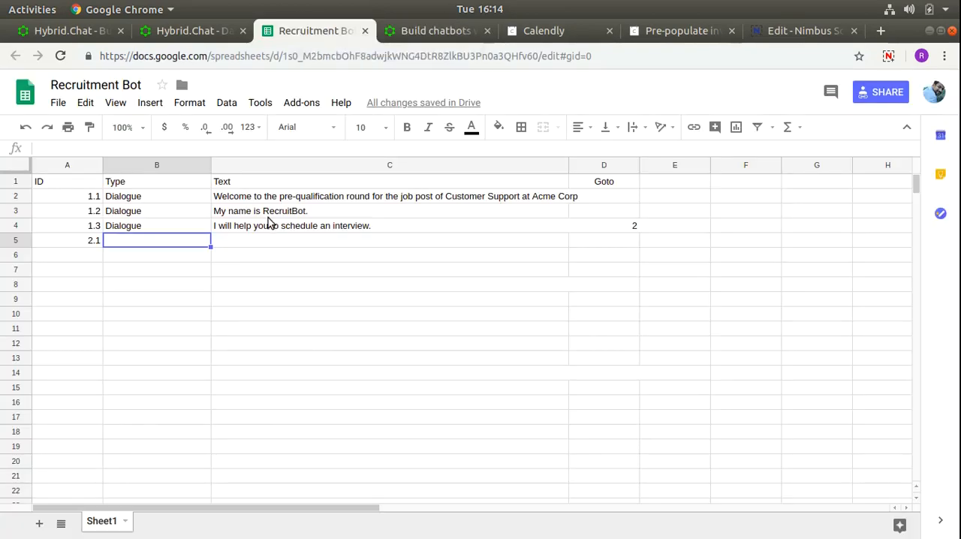
pyautogui.write('TextWidget')
pyautogui.click(262, 239)
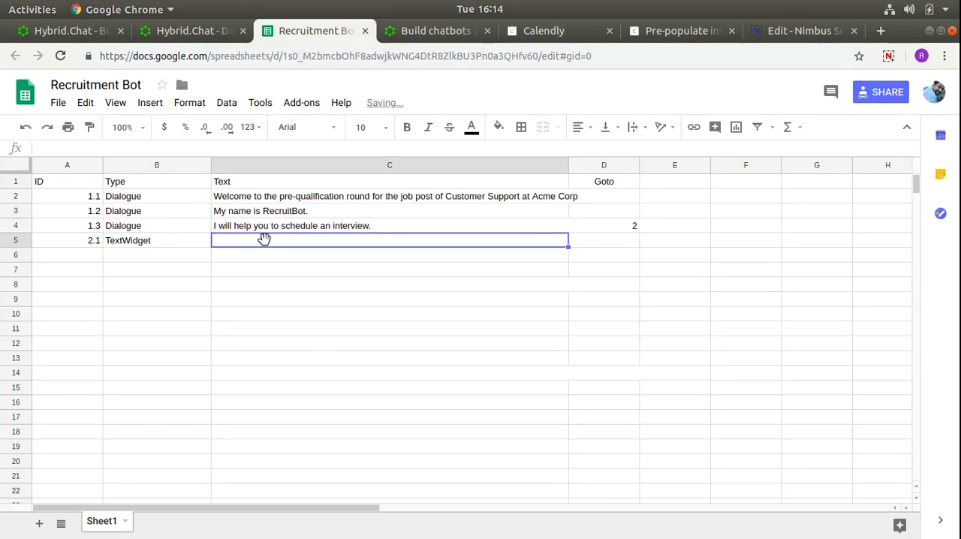
pyautogui.write('What is your name?')
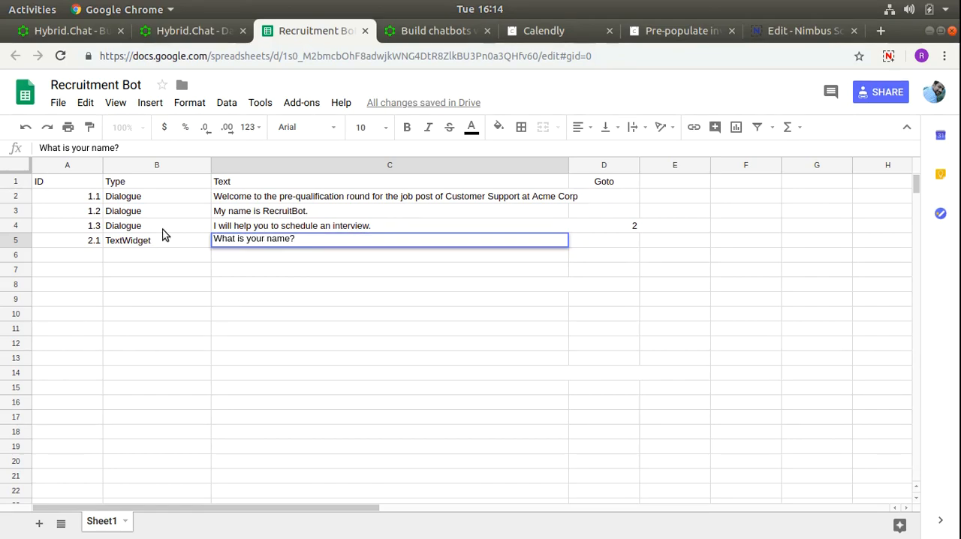
# - Append the variable name to the type in B5 so that it reads TextWidget-Name
pyautogui.doubleClick(185, 243)
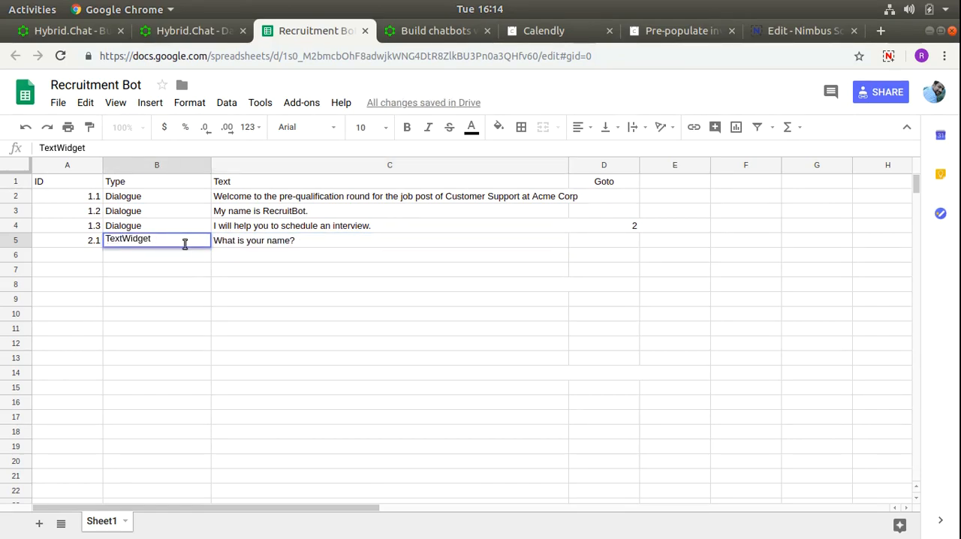
pyautogui.write('-Nam')
pyautogui.press('Tab')
# - Start row 6 with the ID 2.2 and the type EmailWidget-Name
pyautogui.press('Right')
pyautogui.press('Down')
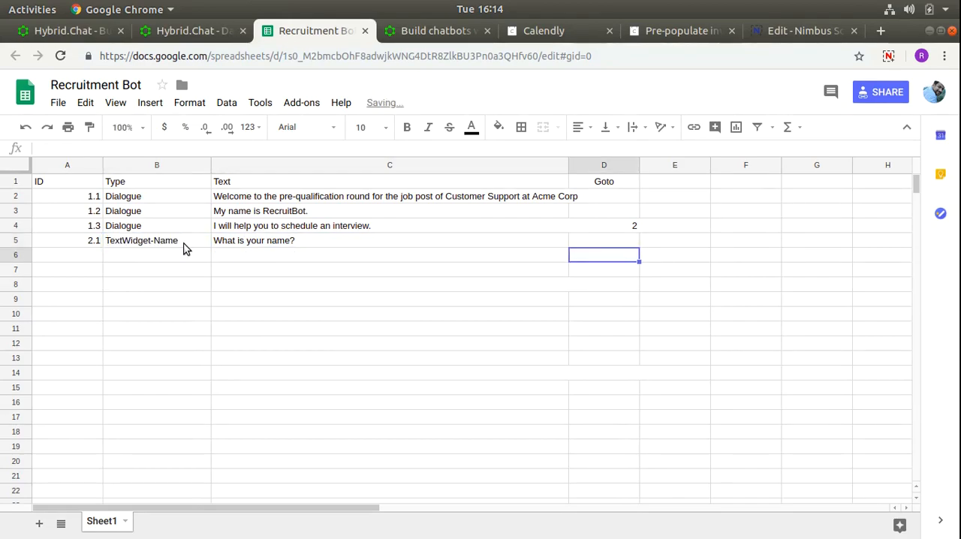
pyautogui.press('Left')
pyautogui.press('Left')
pyautogui.press('Left')
pyautogui.write('2.2')
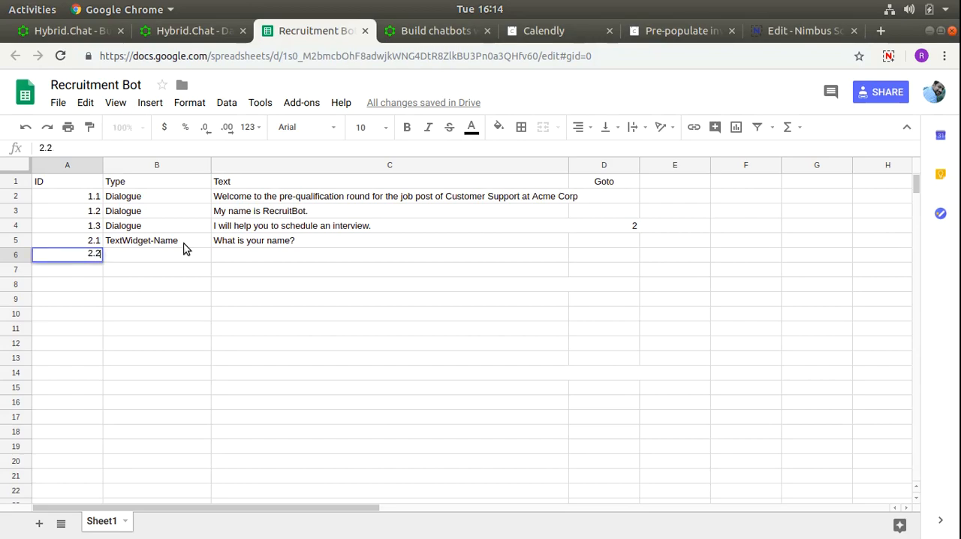
pyautogui.press('Tab')
pyautogui.write('Email')
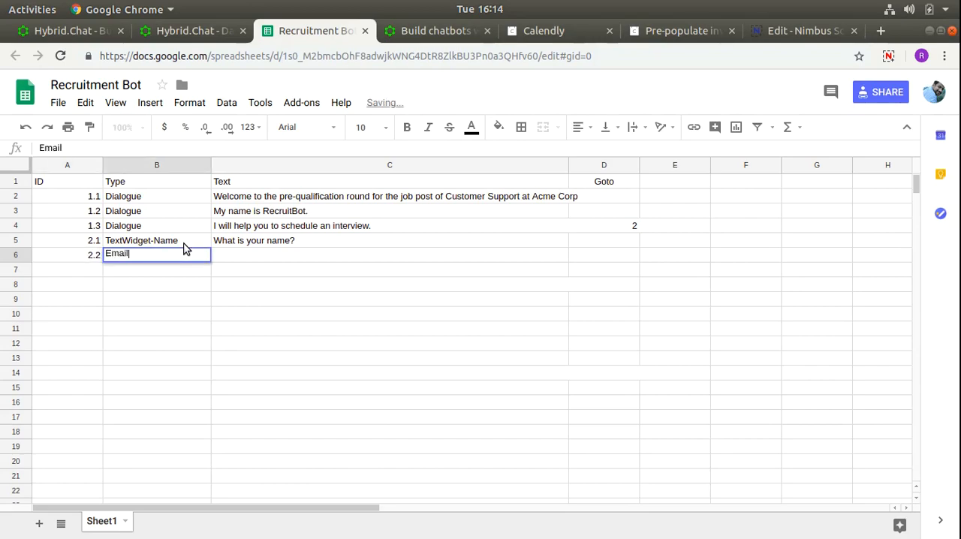
pyautogui.write('Widget-Name')
pyautogui.press('Tab')
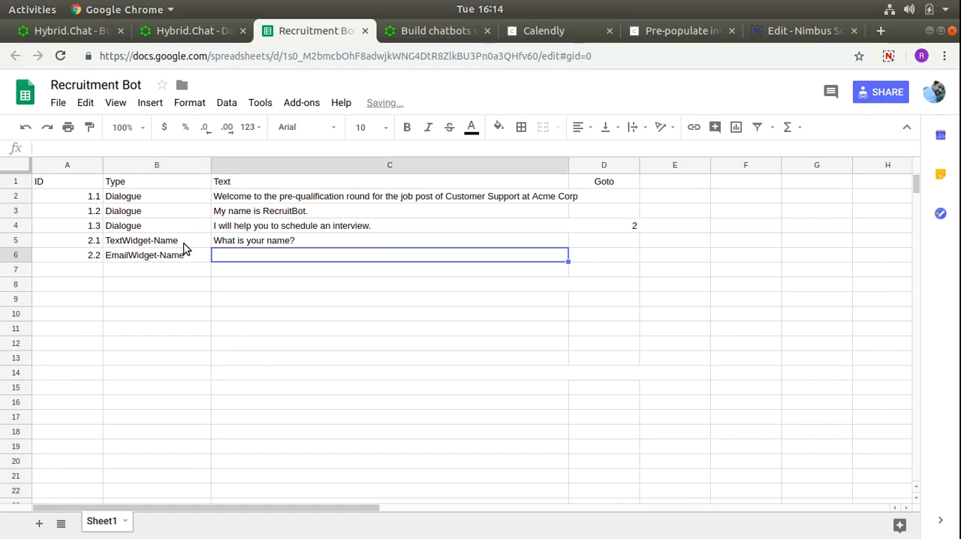
# - Correct the variable name in B6 so that the type reads EmailWidget-Email
pyautogui.click(188, 255)
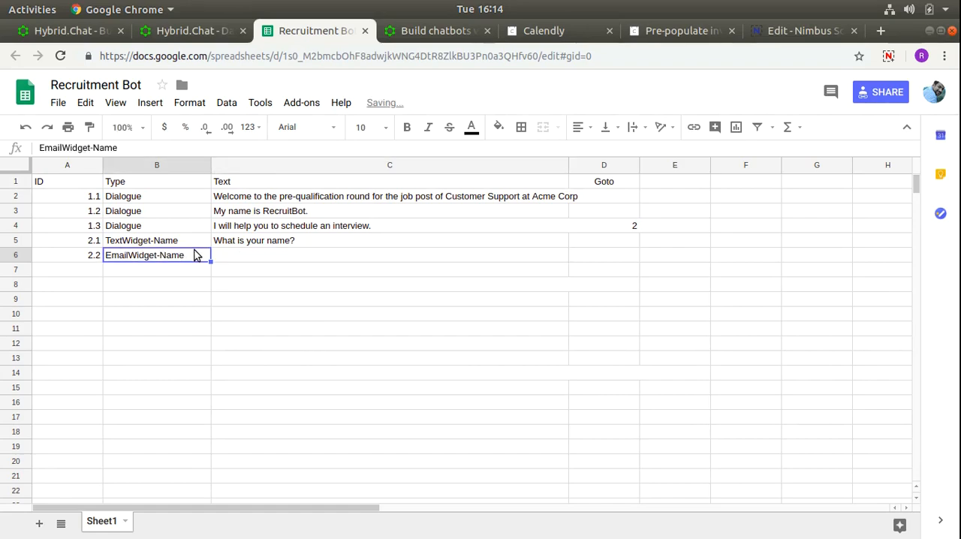
pyautogui.doubleClick(186, 257)
pyautogui.click(159, 254)
pyautogui.hotkey('shift', 'Home')
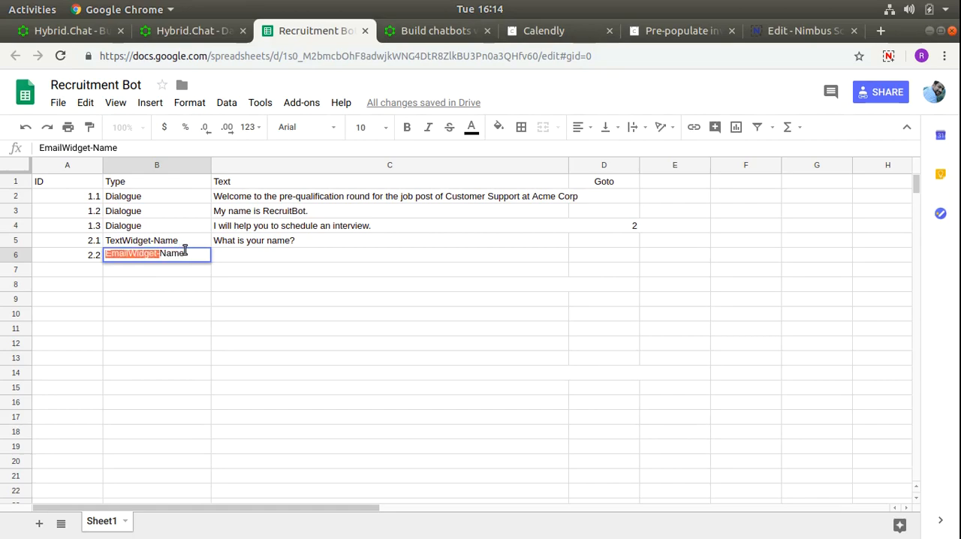
pyautogui.hotkey('shift', 'End')
pyautogui.write('Email')
pyautogui.press('Tab')
# - Enter the text "And your email address?" for the EmailWidget-Email entry in row 6
pyautogui.write('ANd you')
pyautogui.press('BackSpace')
pyautogui.press('BackSpace')
pyautogui.press('BackSpace')
pyautogui.press('BackSpace')
pyautogui.press('BackSpace')
pyautogui.press('BackSpace')
pyautogui.press('BackSpace')
pyautogui.write('And your email ad')
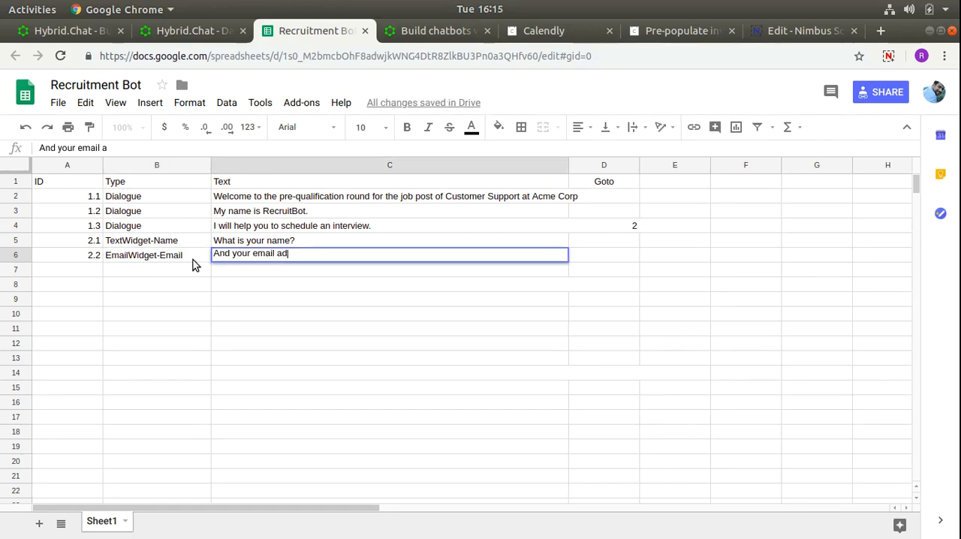
pyautogui.write('dress?')
pyautogui.press('Return')
# - Set the Goto value of row 6 to 3
pyautogui.press('Up')
pyautogui.press('Right')
pyautogui.press('Right')
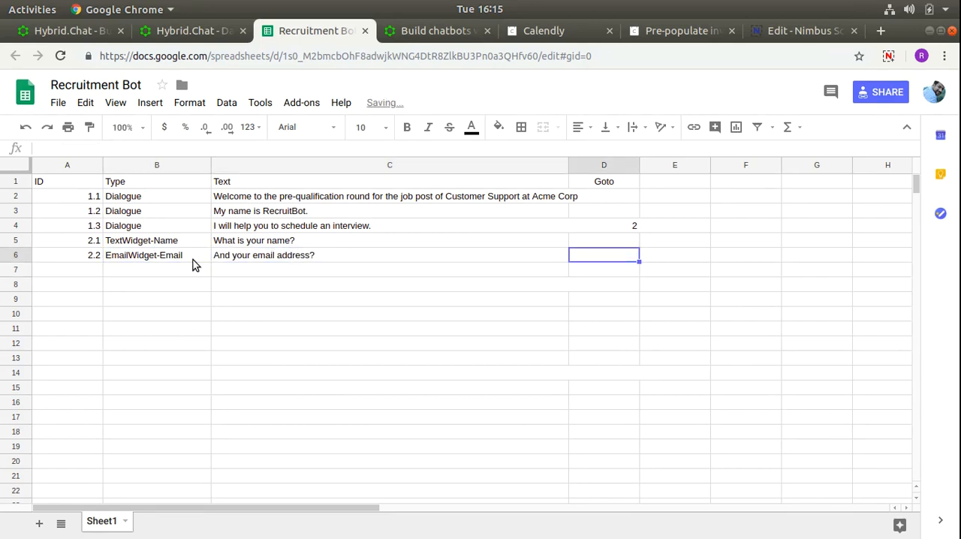
pyautogui.write('3')
pyautogui.press('Return')
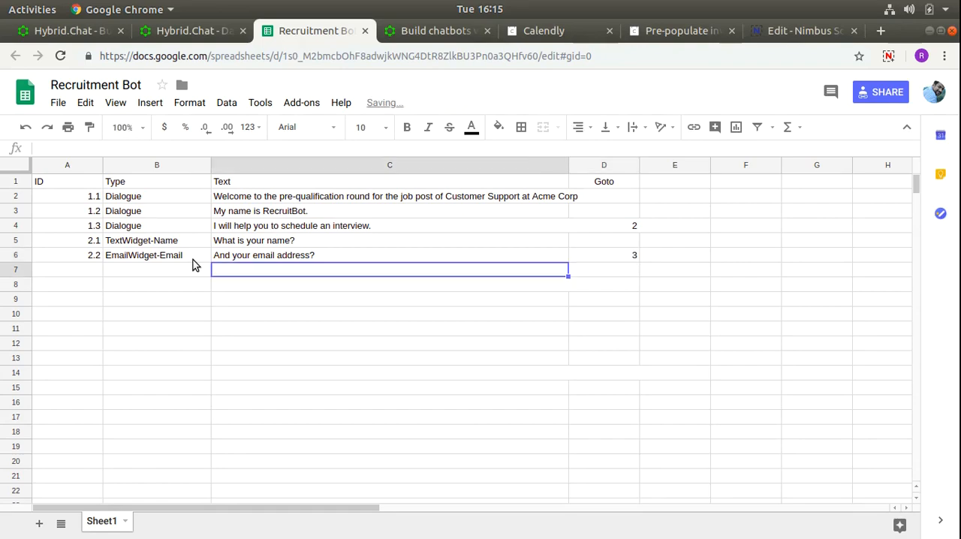
# - Fill row 7 with the ID 3.1, the type Dialogue and the text "How many years of experience do you have?"
pyautogui.press('Left')
pyautogui.press('Left')
pyautogui.write('3.1')
pyautogui.press('Return')
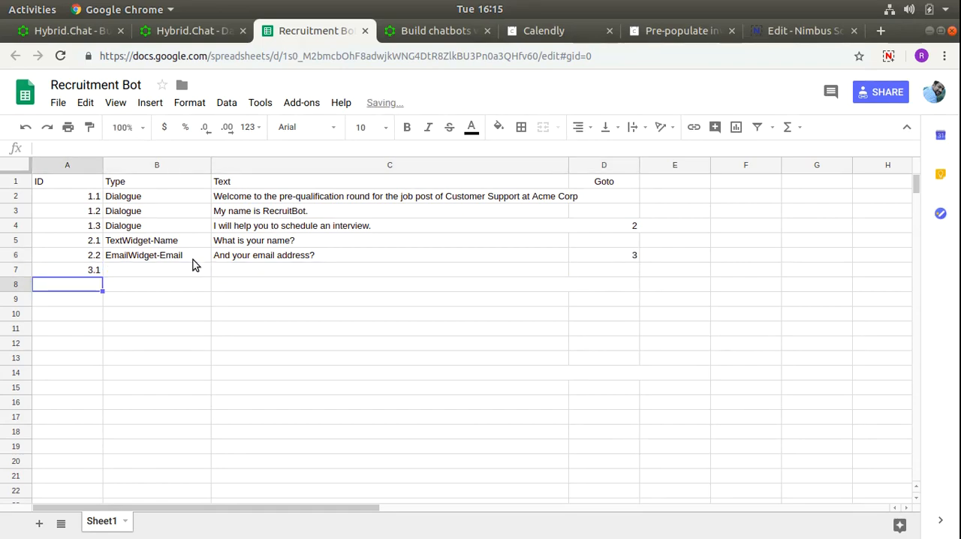
pyautogui.click(192, 264)
pyautogui.write('Dial')
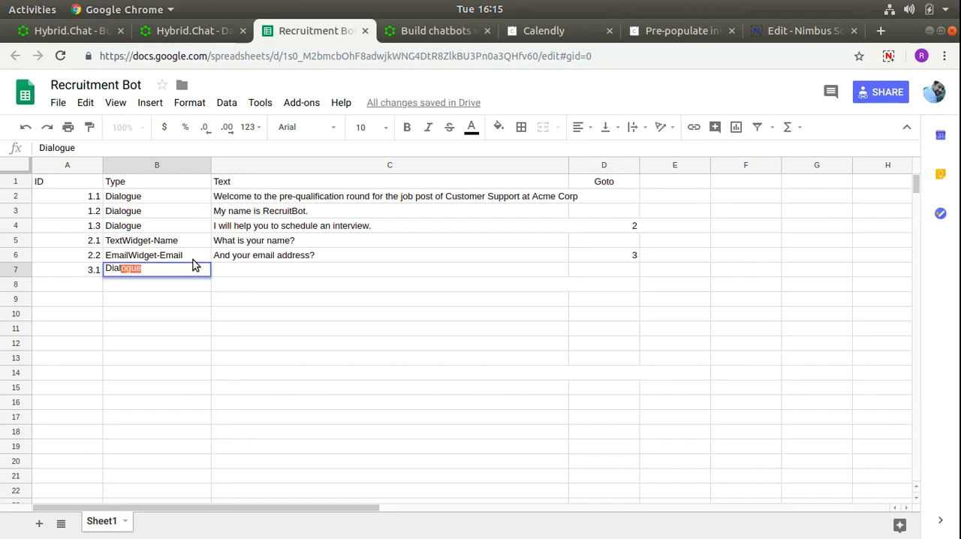
pyautogui.press('Tab')
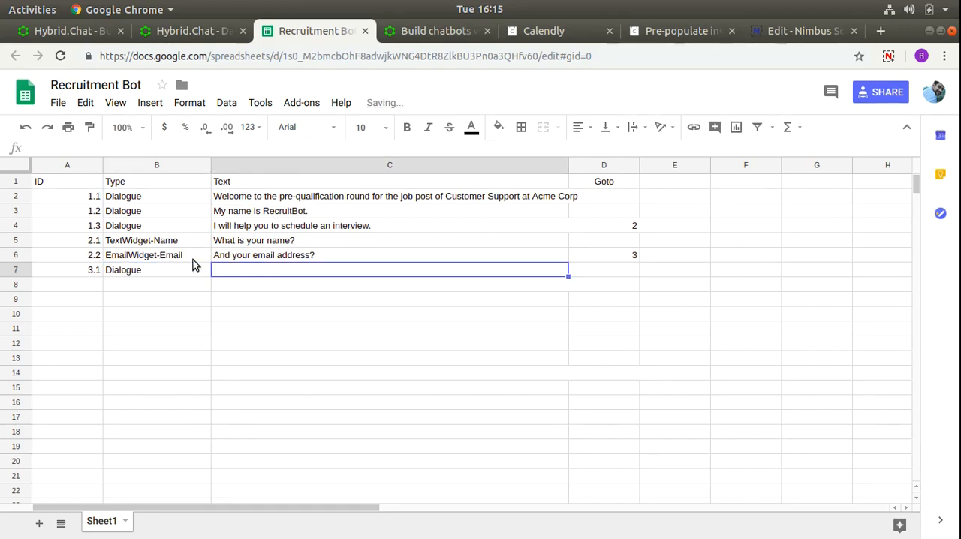
pyautogui.write('How many y')
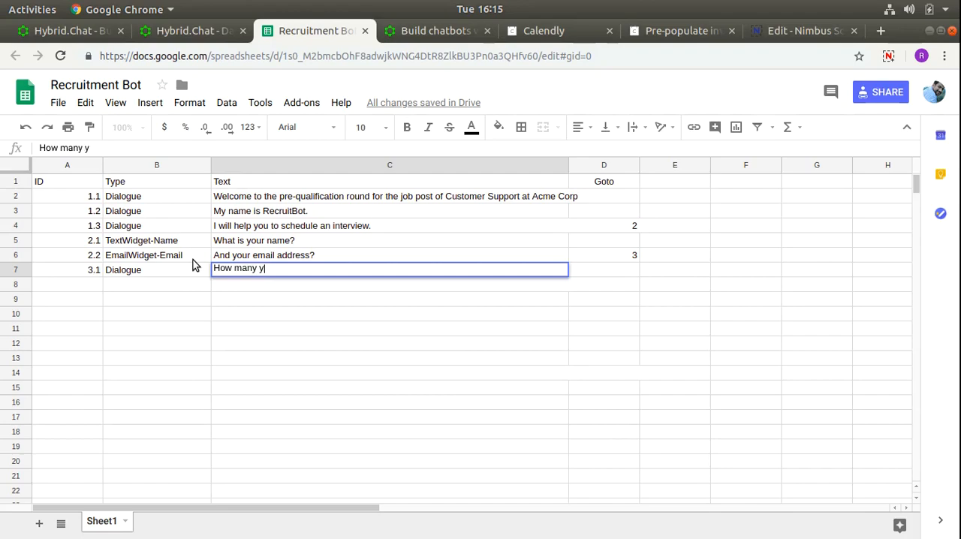
pyautogui.write('ears of experience do you have?')
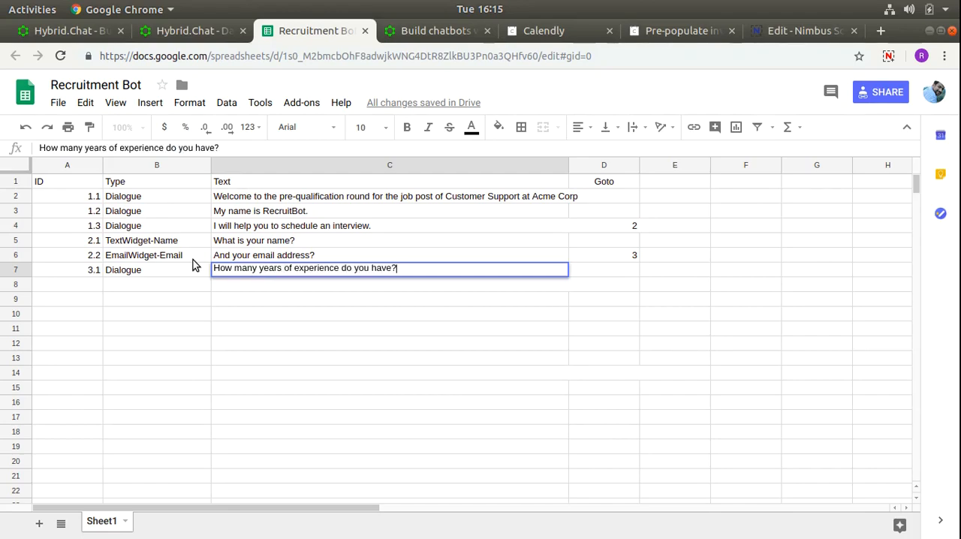
pyautogui.press('Tab')
pyautogui.press('Return')
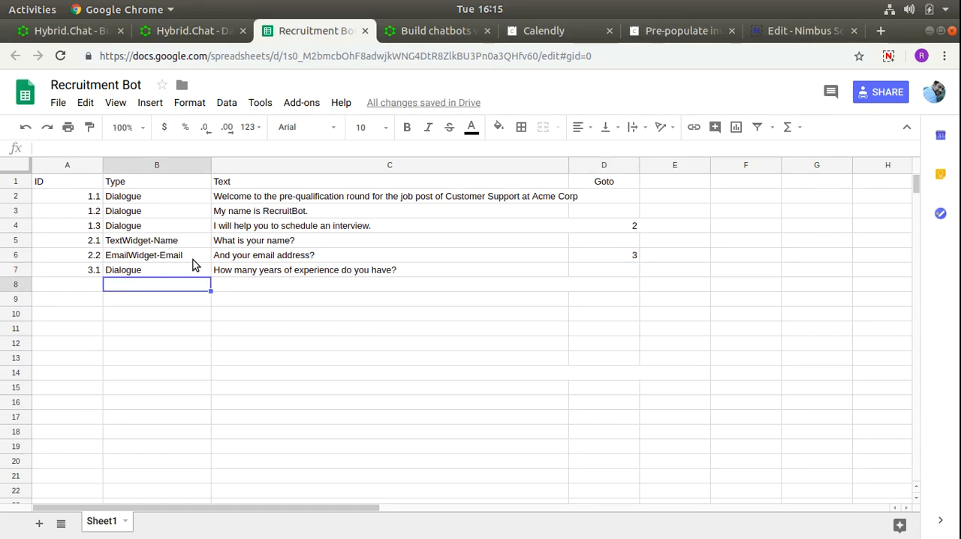
# - Add a Button entry in row 8 with the text "I am an intern"
pyautogui.write('Butonton')
pyautogui.press('Tab')
pyautogui.write('I am')
pyautogui.press('BackSpace')
pyautogui.press('BackSpace')
pyautogui.write('am an intern')
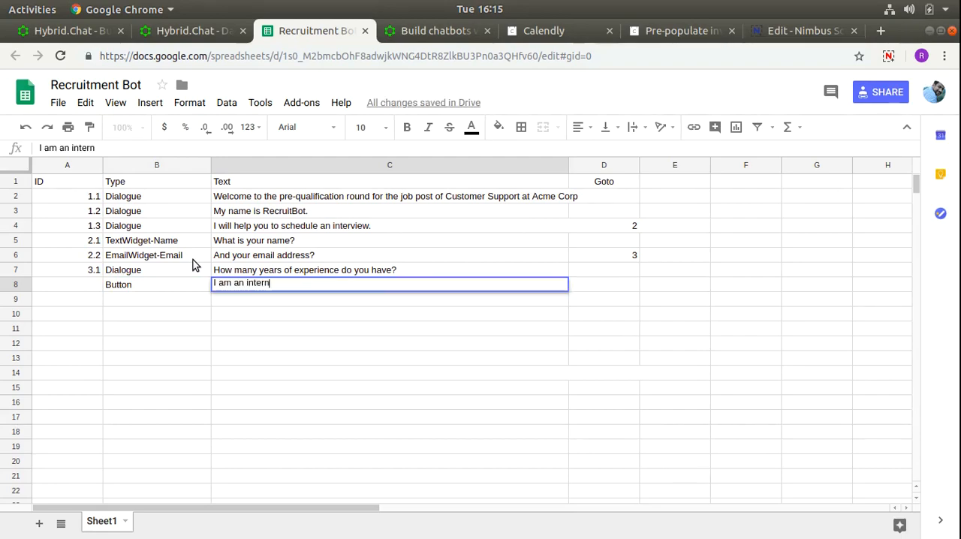
pyautogui.press('Return')
# - Add two more Button entries in rows 9 and 10 with the texts "1+ years" and "3+ years"
pyautogui.write('But')
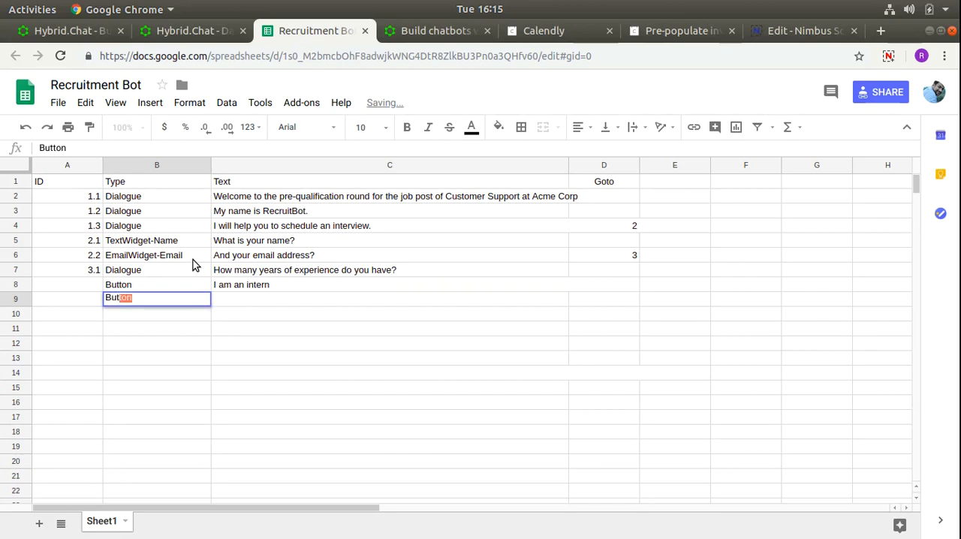
pyautogui.press('Tab')
pyautogui.write('1+ years')
pyautogui.press('Return')
pyautogui.write('But')
pyautogui.press('Tab')
pyautogui.write('3+ years')
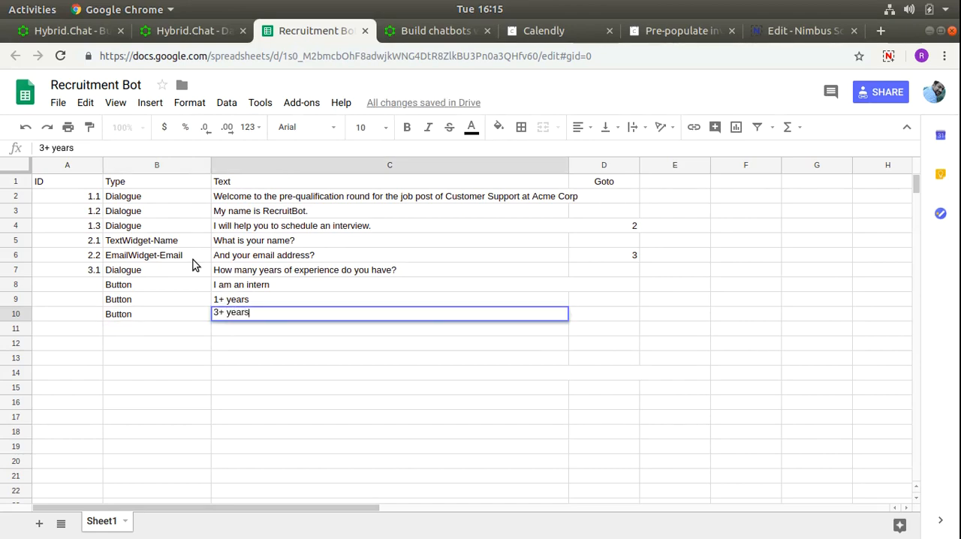
pyautogui.press('Return')
# - Enter the IDs 3.2, 3.2 and 3.4 for the three Button entries in rows 8 to 10
pyautogui.press('Up')
pyautogui.press('Up')
pyautogui.press('Up')
pyautogui.press('Left')
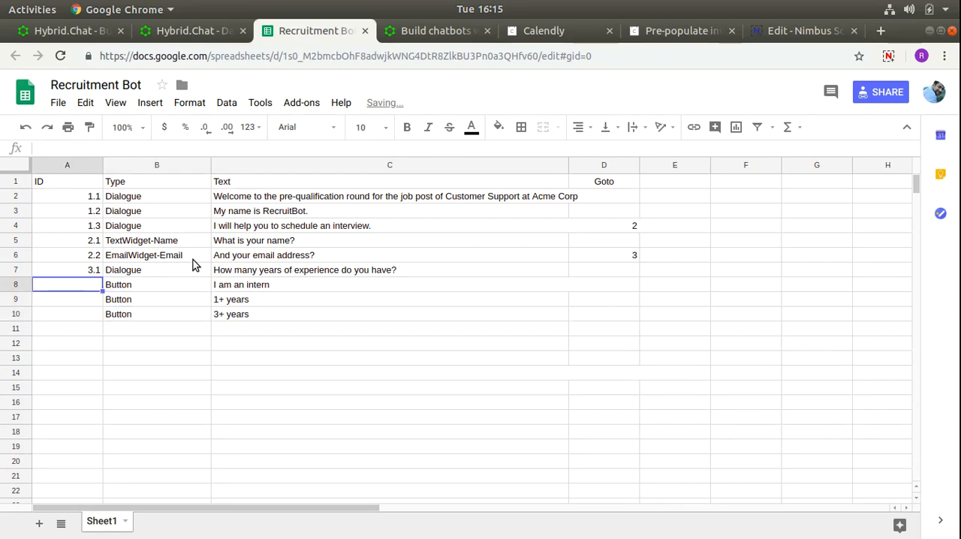
pyautogui.write('3.2')
pyautogui.press('Return')
pyautogui.write('3.2')
pyautogui.press('Return')
pyautogui.write('3.')
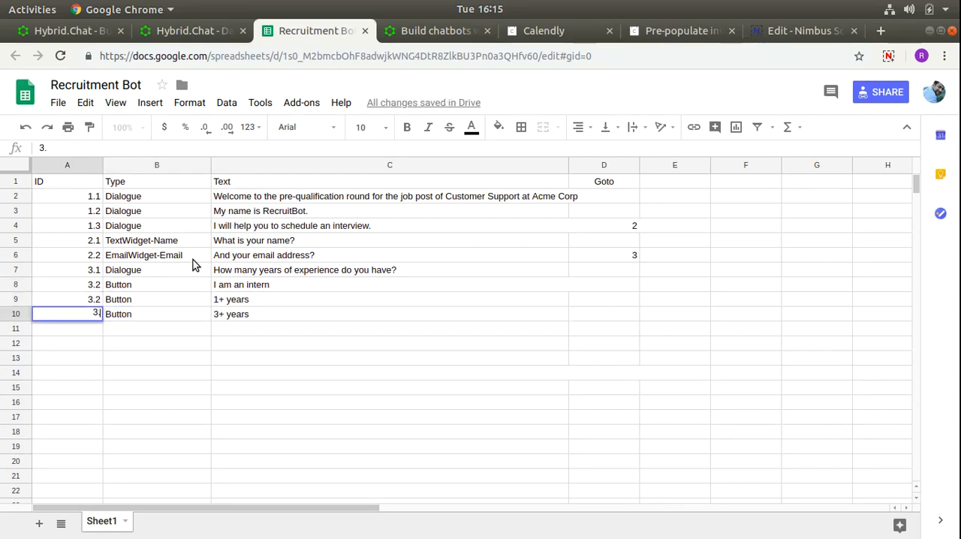
pyautogui.press('BackSpace')
pyautogui.write('4')
pyautogui.press('BackSpace')
pyautogui.write('.4')
pyautogui.press('Return')
# - Correct the ID of the "1+ years" button in A9 to 3.3
pyautogui.press('Up')
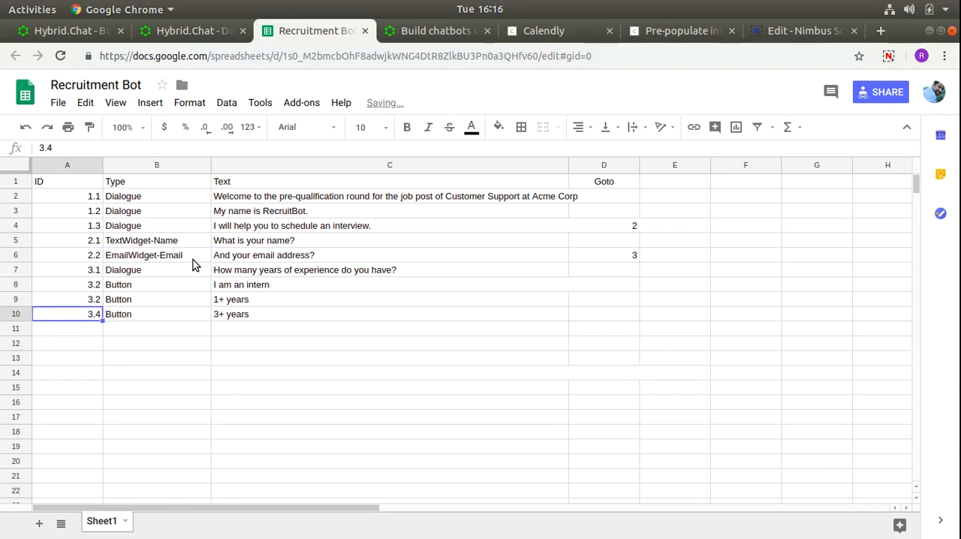
pyautogui.press('Up')
pyautogui.press('Up')
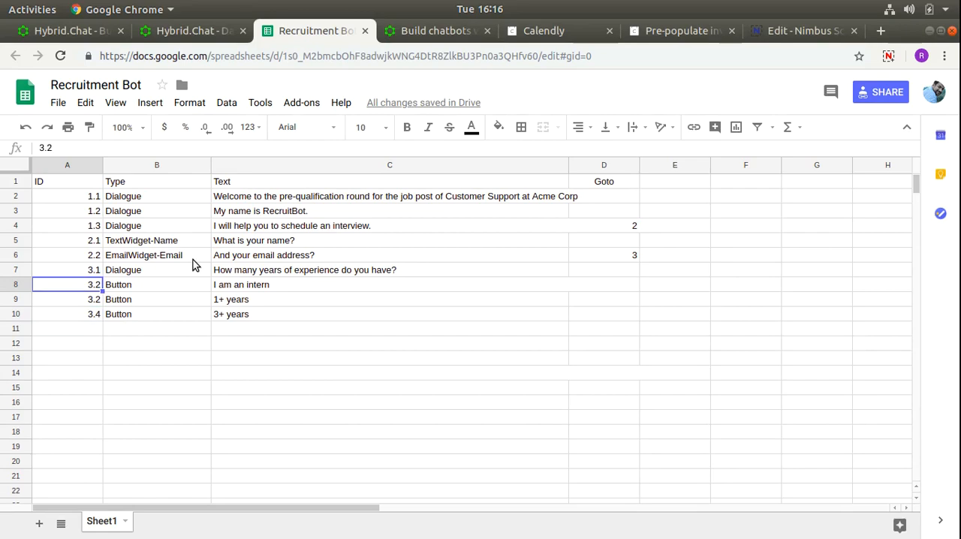
pyautogui.press('Down')
pyautogui.write('3.3')
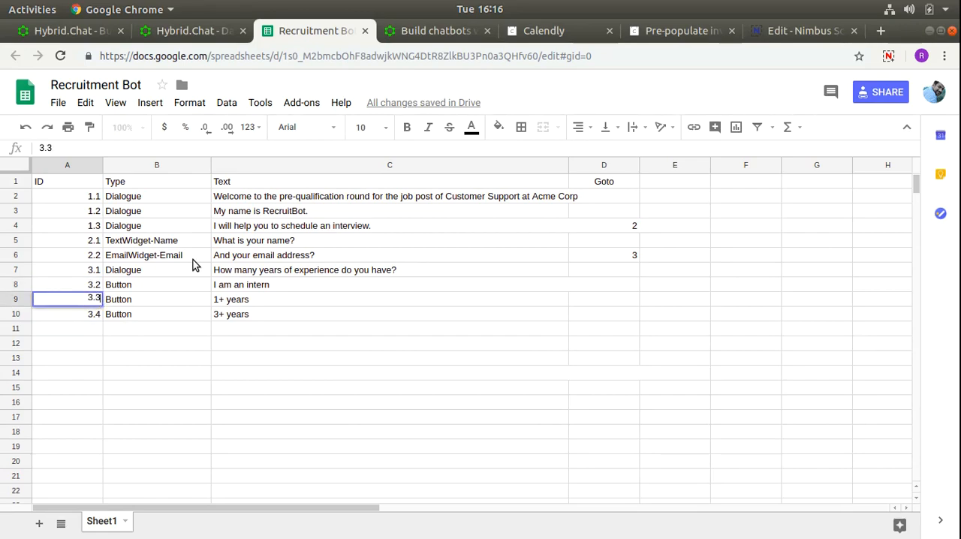
pyautogui.press('Return')
pyautogui.press('Up')
pyautogui.press('Up')
pyautogui.press('Right')
pyautogui.press('Right')
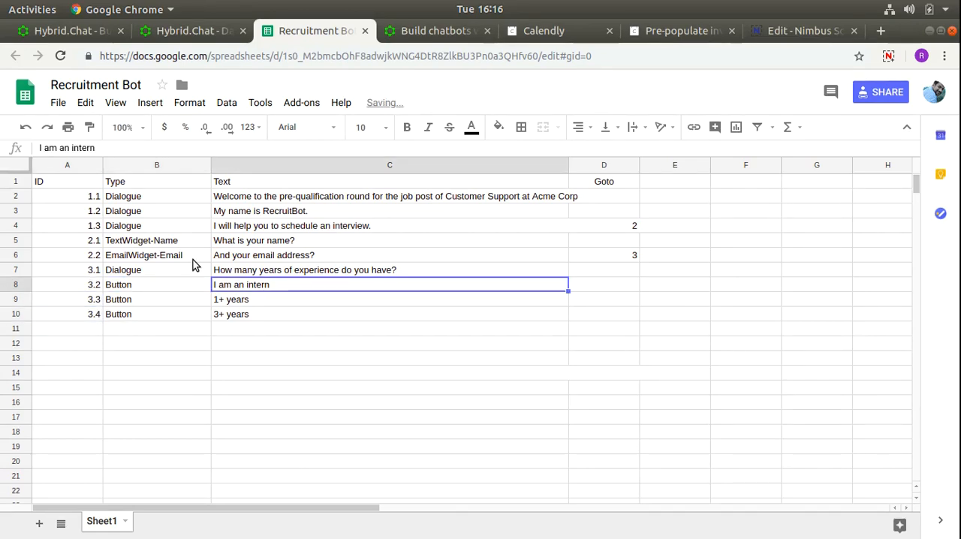
pyautogui.press('Right')
pyautogui.press('Up')
pyautogui.press('Up')
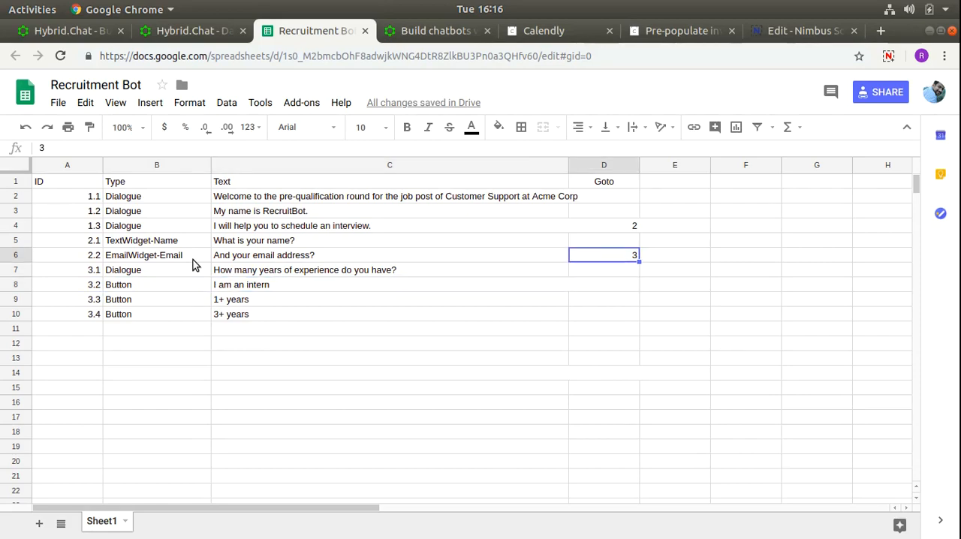
pyautogui.press('Left')
pyautogui.press('Down')
pyautogui.press('Right')
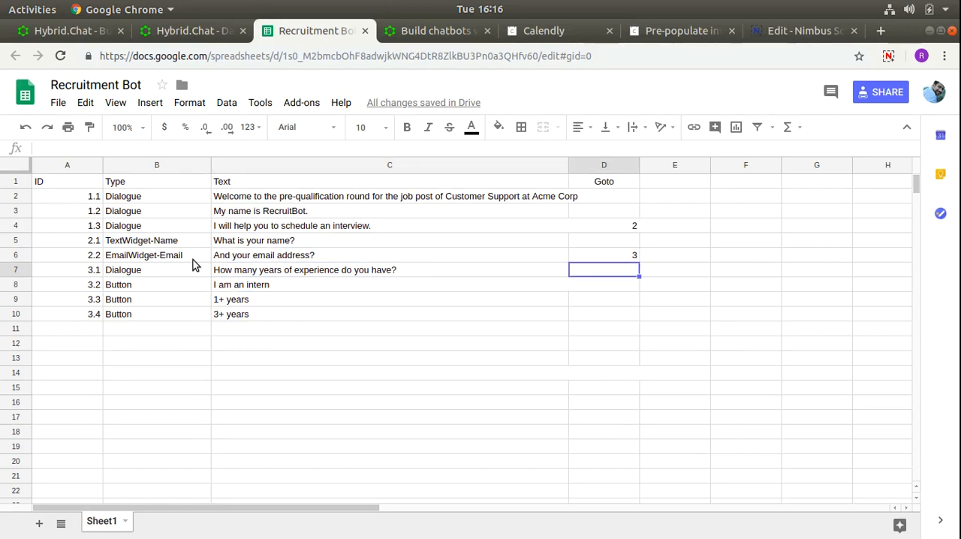
pyautogui.press('Down')
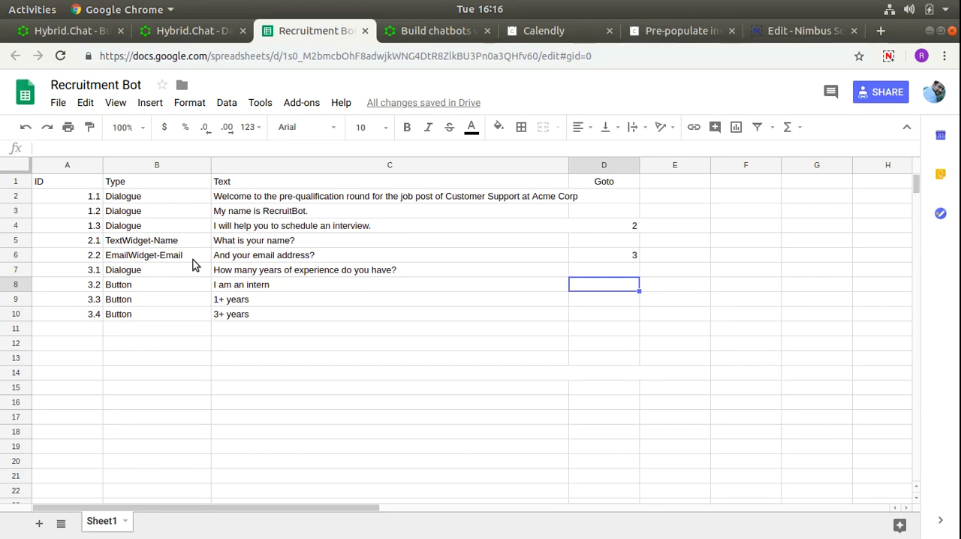
# - Start row 11 with the ID 4.1 and the type Dialogue
pyautogui.press('Down')
pyautogui.press('Down')
pyautogui.press('Down')
pyautogui.press('Left')
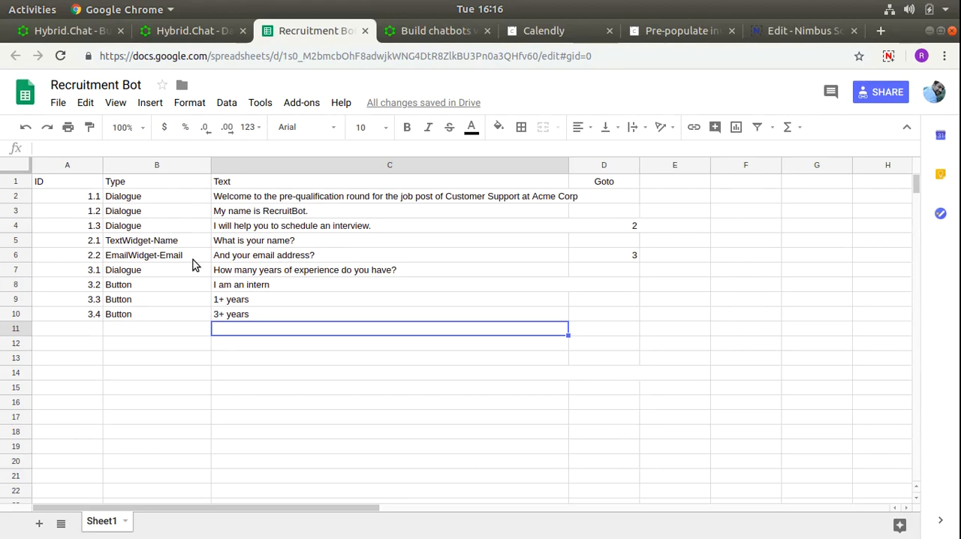
pyautogui.press('Left')
pyautogui.press('Left')
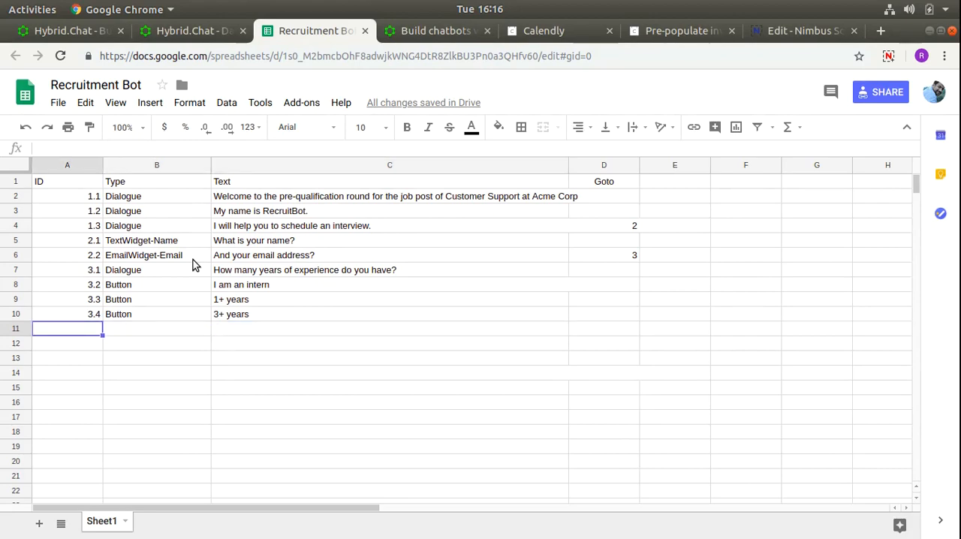
pyautogui.write('4.1')
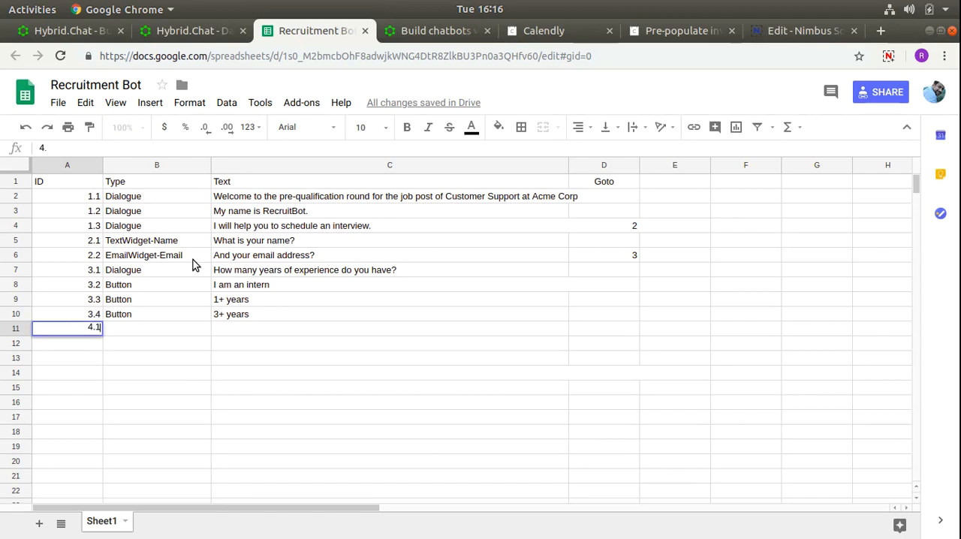
pyautogui.press('Return')
pyautogui.press('Up')
pyautogui.press('Right')
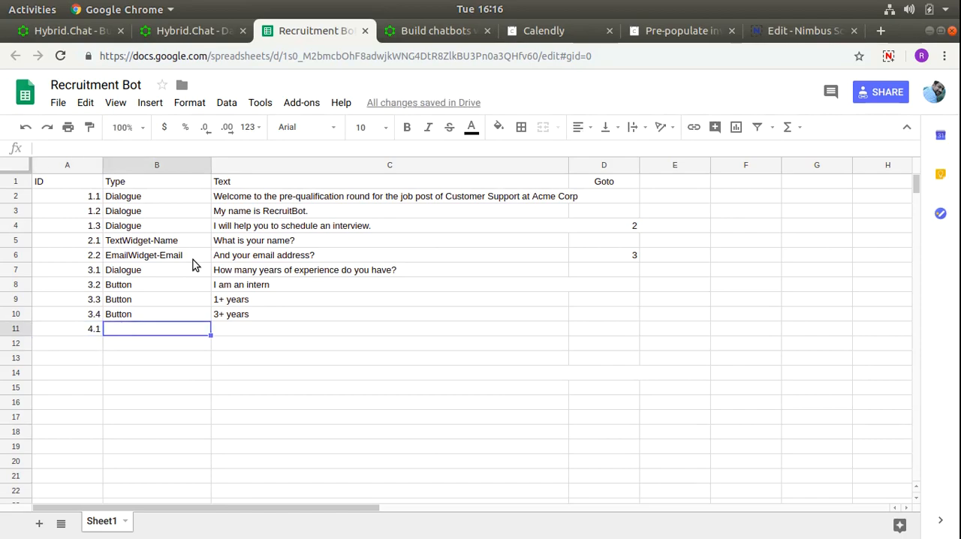
pyautogui.write('Dia')
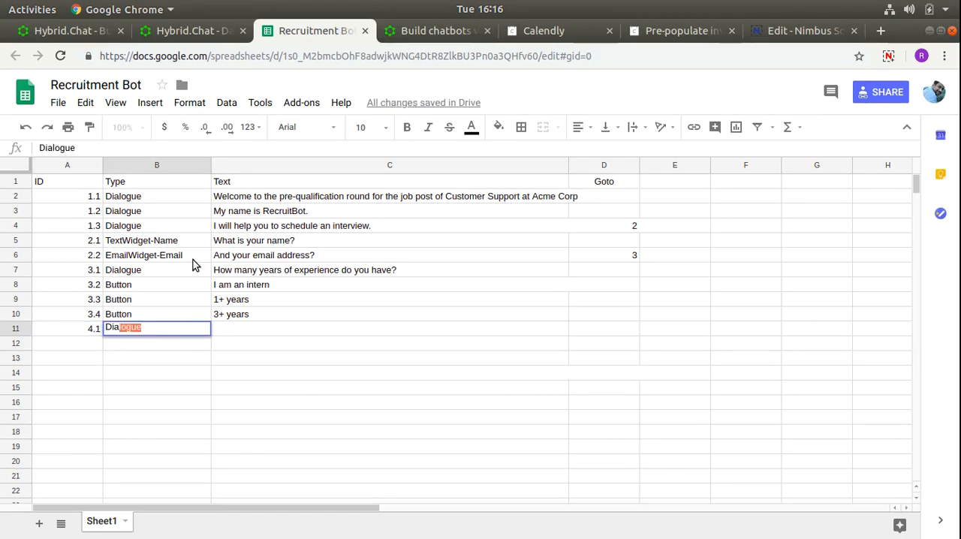
pyautogui.press('Tab')
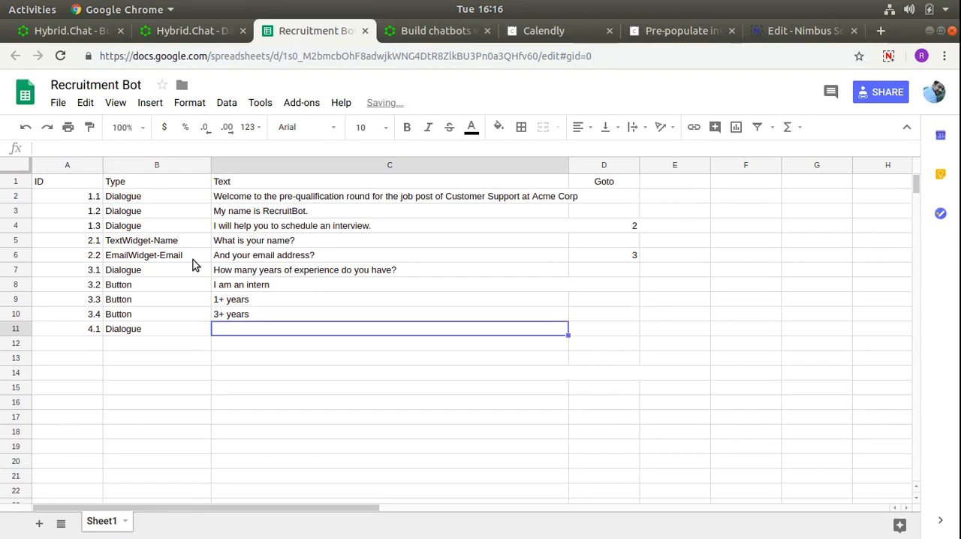
# - Enter the text "Sorry, We are looking for people with a little more experience for now." in C11
pyautogui.write('Sorry, We are ')
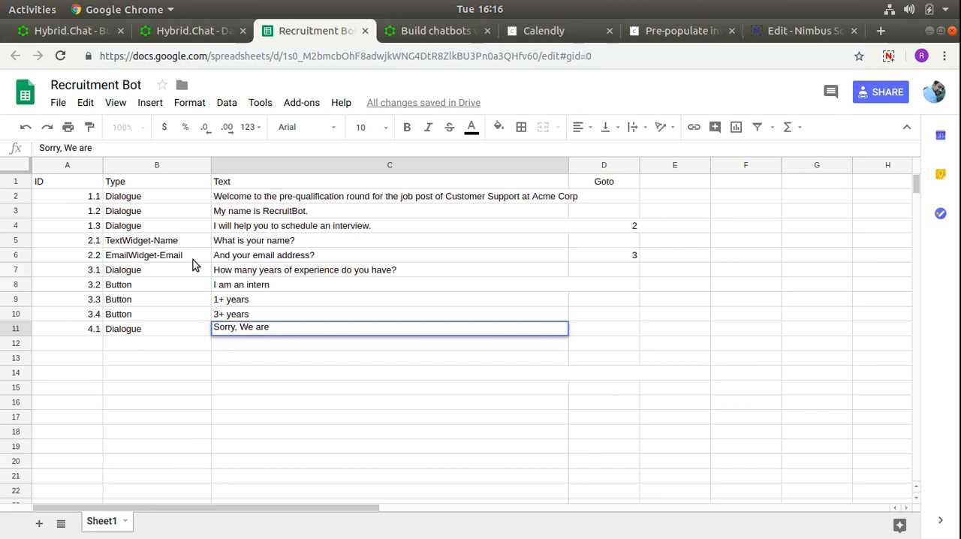
pyautogui.write('looking for people with a')
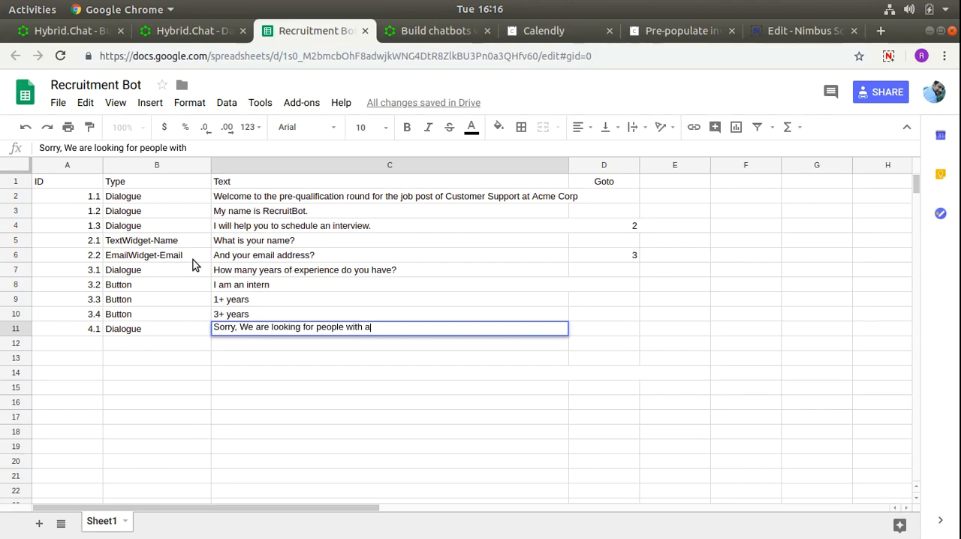
pyautogui.write(' little more expe')
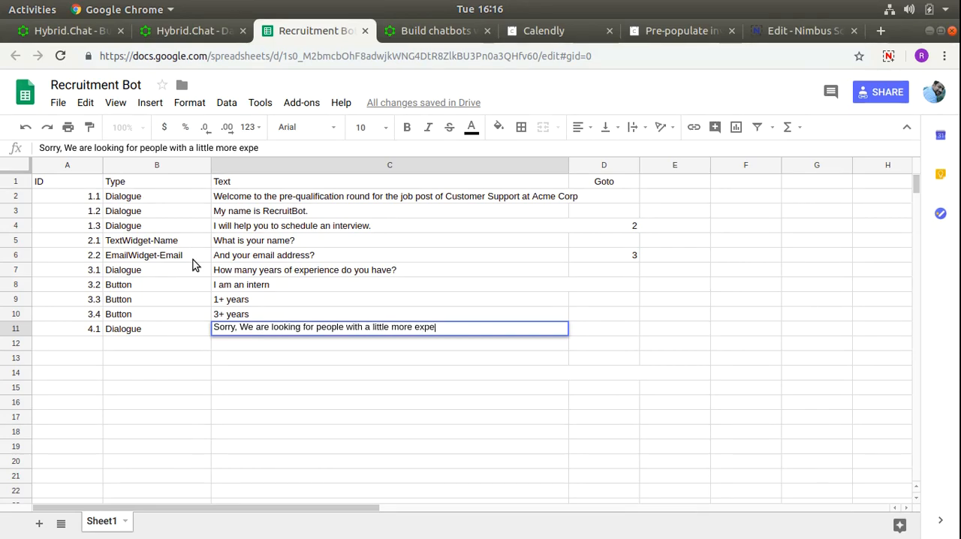
pyautogui.write('rience for now.')
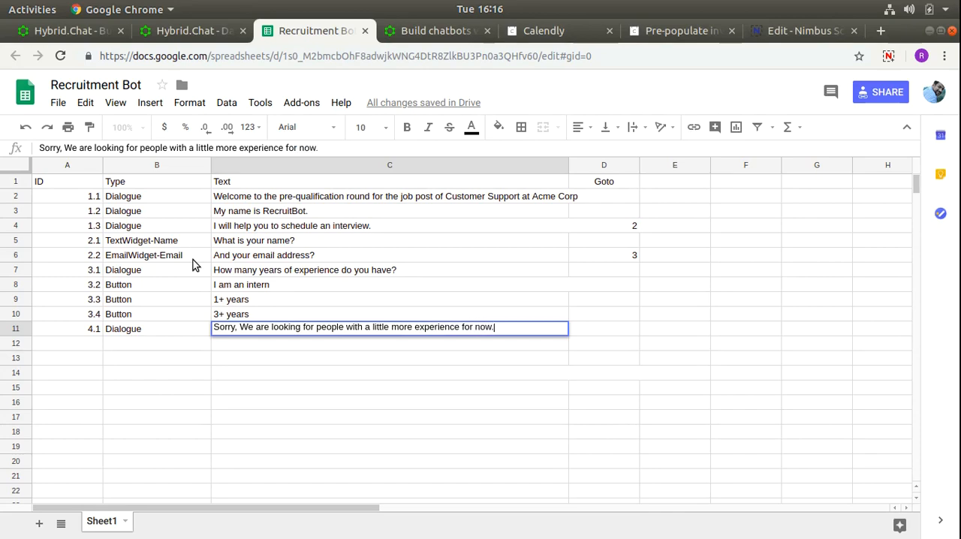
pyautogui.press('Return')
# - Add a Dialogue entry in row 12 with the text "Thank you for your interest."
pyautogui.write('Thank')
pyautogui.press('BackSpace')
pyautogui.press('BackSpace')
pyautogui.press('BackSpace')
pyautogui.press('BackSpace')
pyautogui.press('BackSpace')
pyautogui.write('Di')
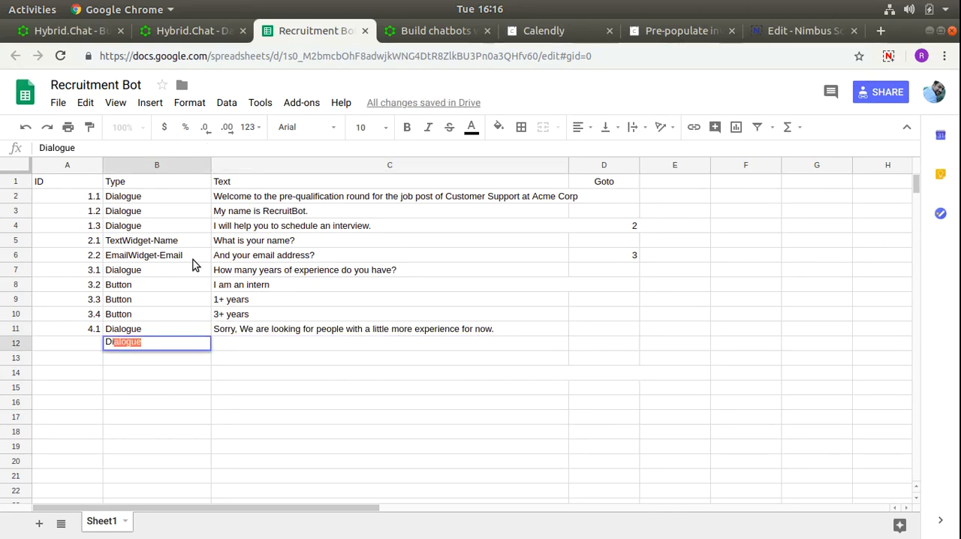
pyautogui.press('Tab')
pyautogui.write('Thank you for your ')
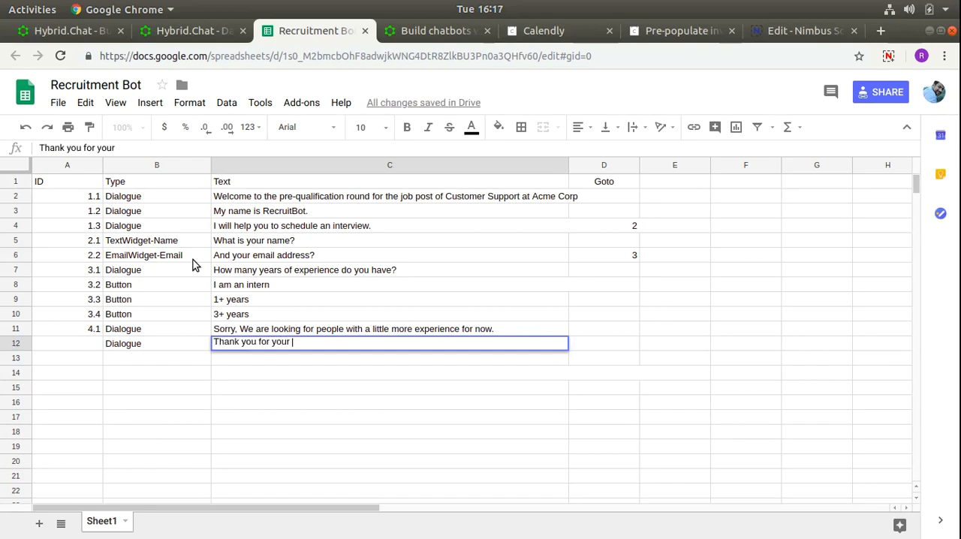
pyautogui.write('interest.')
pyautogui.press('Up')
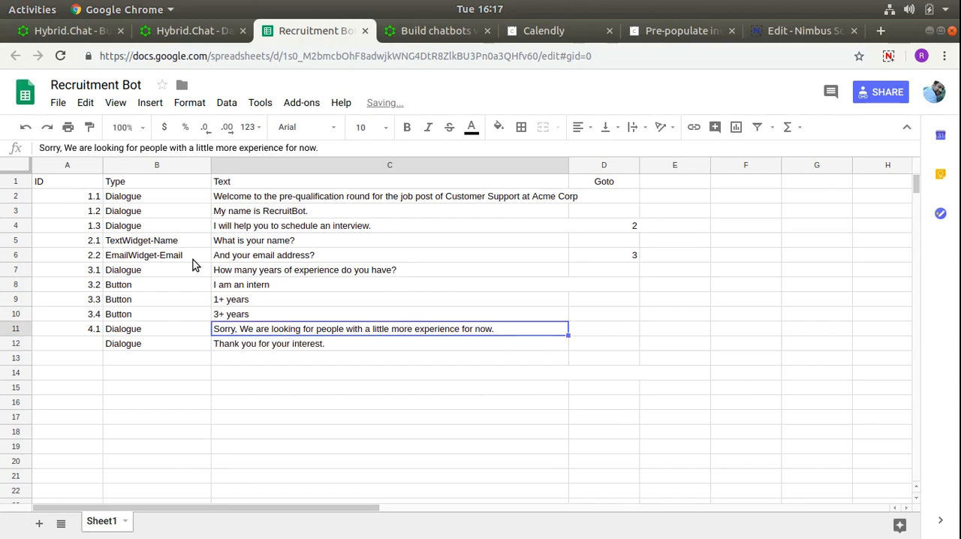
# - Set the Goto of the "I am an intern" button in D8 to 4
pyautogui.press('Up')
pyautogui.press('Up')
pyautogui.press('Up')
pyautogui.press('Right')
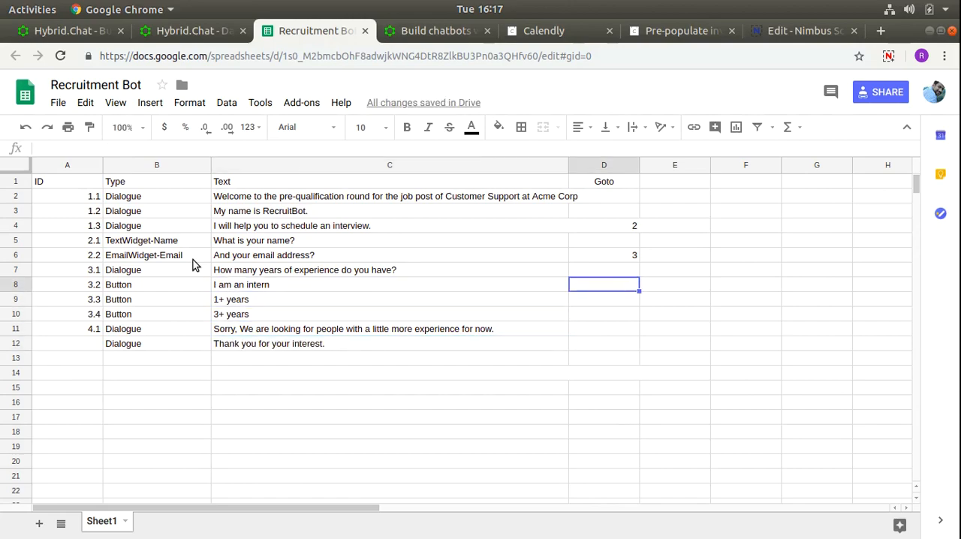
pyautogui.write('4')
# - Set the Goto of both the "1+ years" and "3+ years" buttons in D9 and D10 to 5
pyautogui.press('Down')
pyautogui.press('Down')
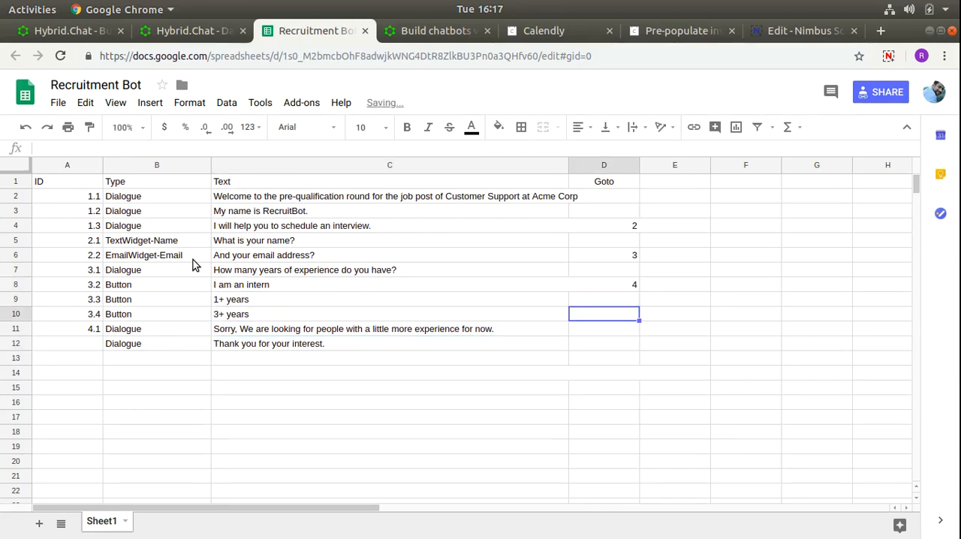
pyautogui.write('5')
pyautogui.press('Return')
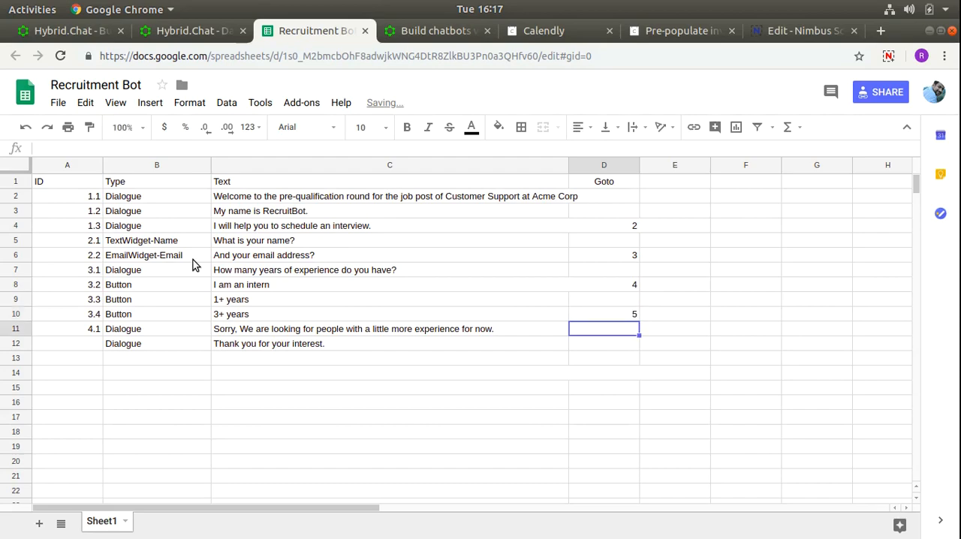
pyautogui.press('Up')
pyautogui.press('Up')
pyautogui.write('5')
pyautogui.press('Return')
# - Enter the ID 4.2 for the "Thank you for your interest." dialogue in A12
pyautogui.press('Down')
pyautogui.press('Down')
pyautogui.press('Left')
pyautogui.press('Left')
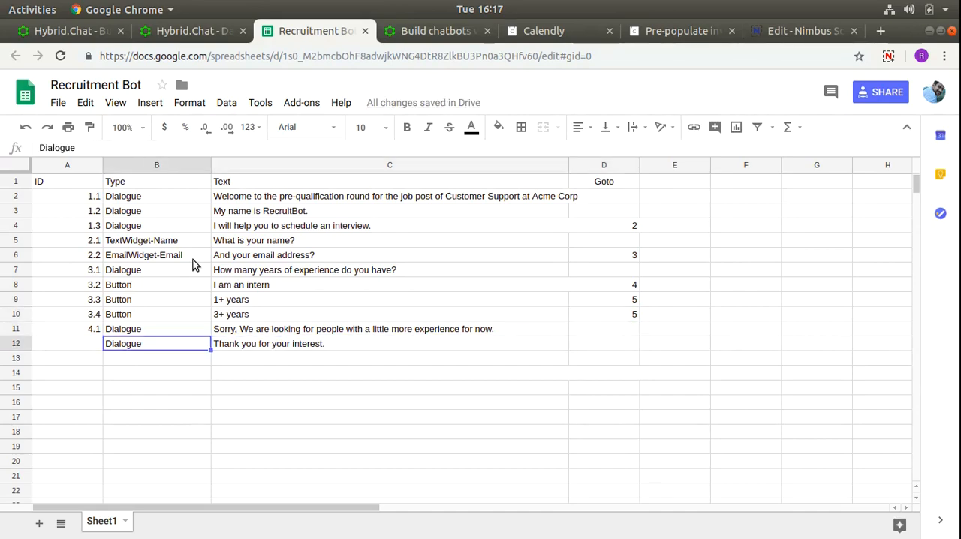
pyautogui.press('Left')
pyautogui.write('4.2')
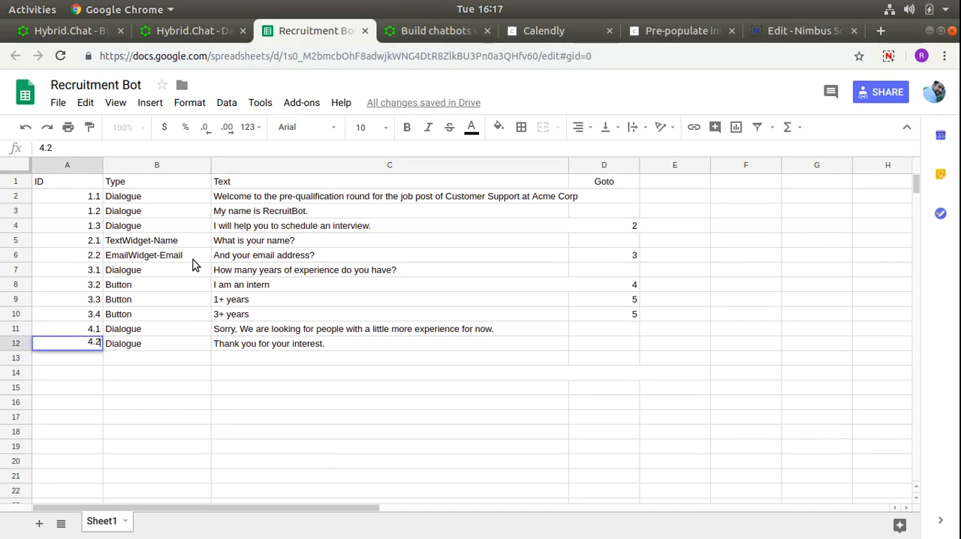
pyautogui.press('Return')
# - Review the "1+ years" and "3+ years" button entries in the Text column
pyautogui.press('Right')
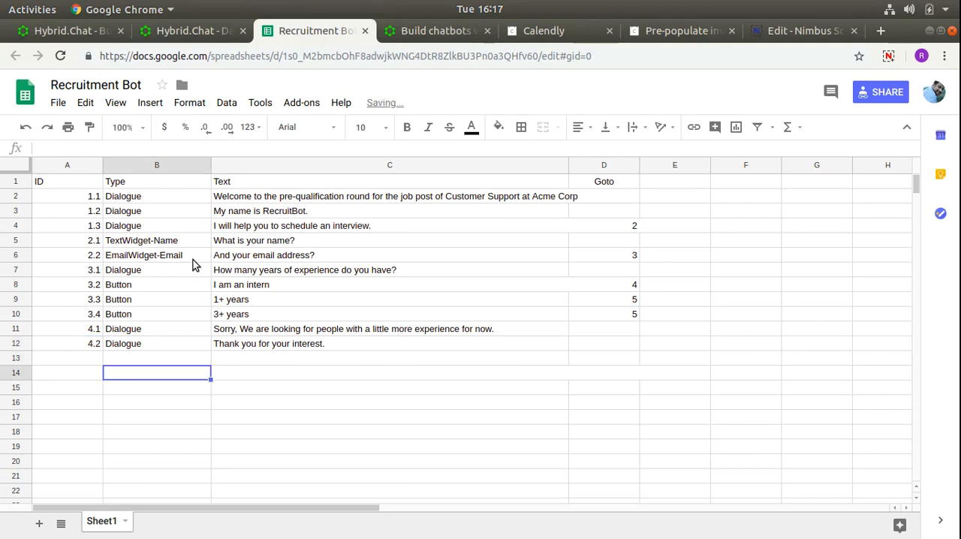
pyautogui.press('Right')
pyautogui.press('Up')
pyautogui.press('Up')
pyautogui.press('Up')
pyautogui.press('Up')
pyautogui.press('Down')
# - Enter the question "How soon can you join, if selected?" in C13
pyautogui.press('Down')
pyautogui.press('Up')
pyautogui.press('Up')
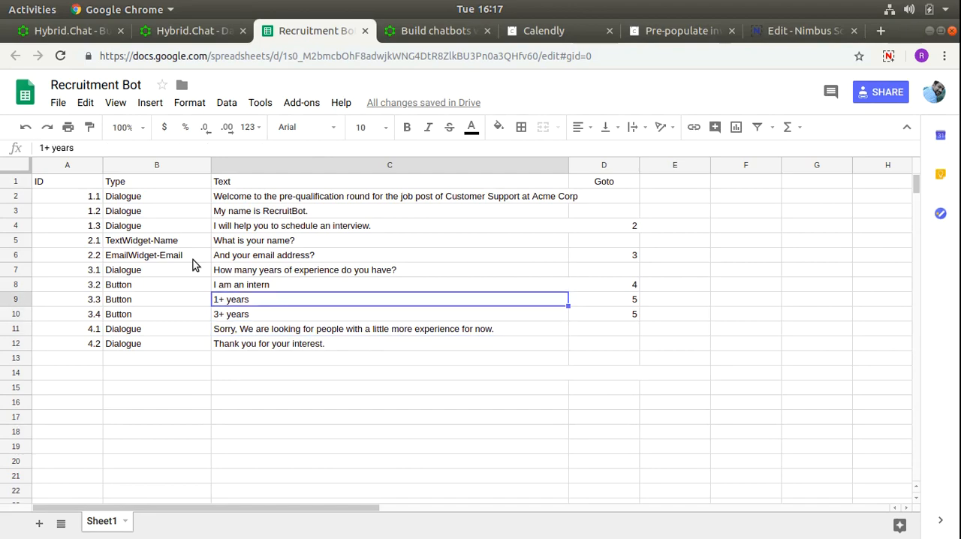
pyautogui.hotkey('shift', 'Down')
pyautogui.press('Down')
pyautogui.press('Down')
pyautogui.press('Down')
pyautogui.press('Down')
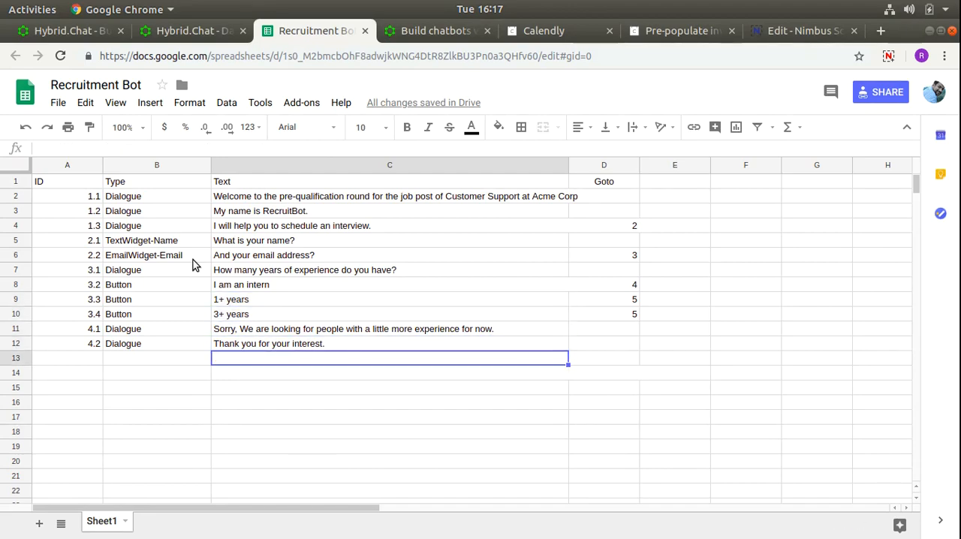
pyautogui.write('How soon c')
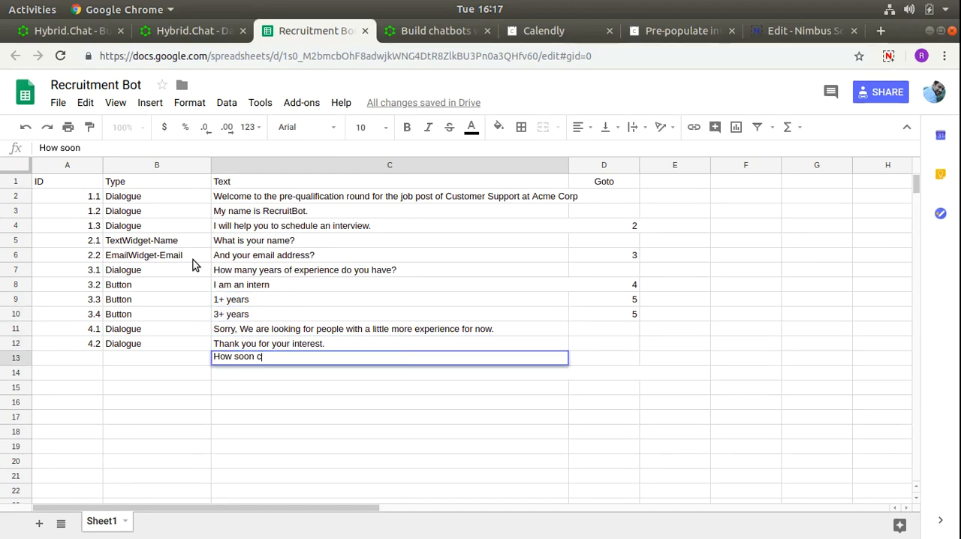
pyautogui.write('an you join  if s')
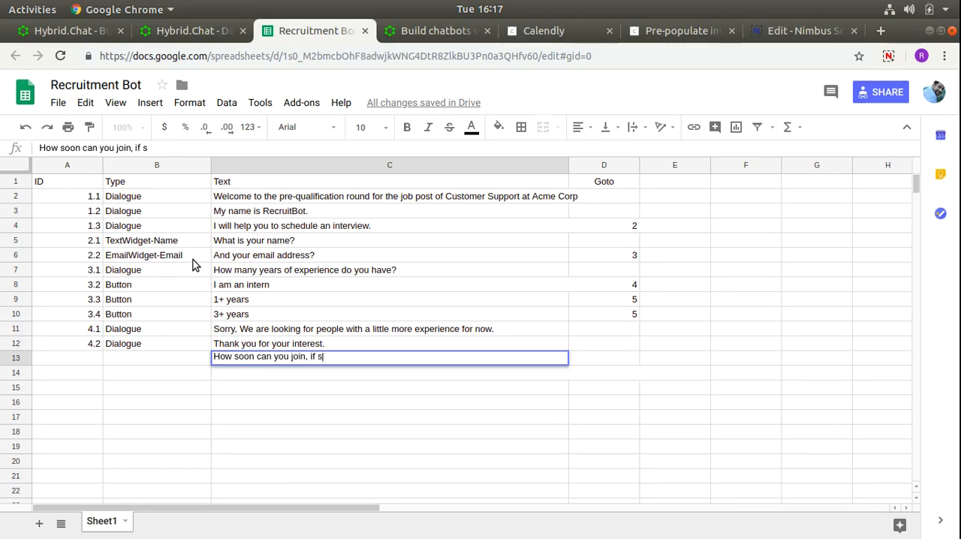
pyautogui.write('elected?')
pyautogui.press('Return')
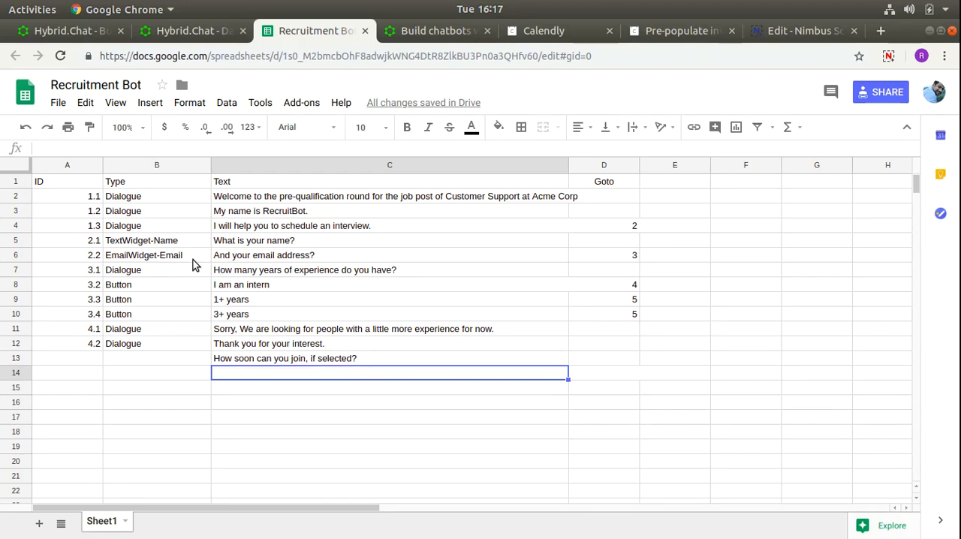
# - List the answer options "Immediately", "30 days", "3 months" and "More than 3 months" in C14 to C17
pyautogui.write('Immediately')
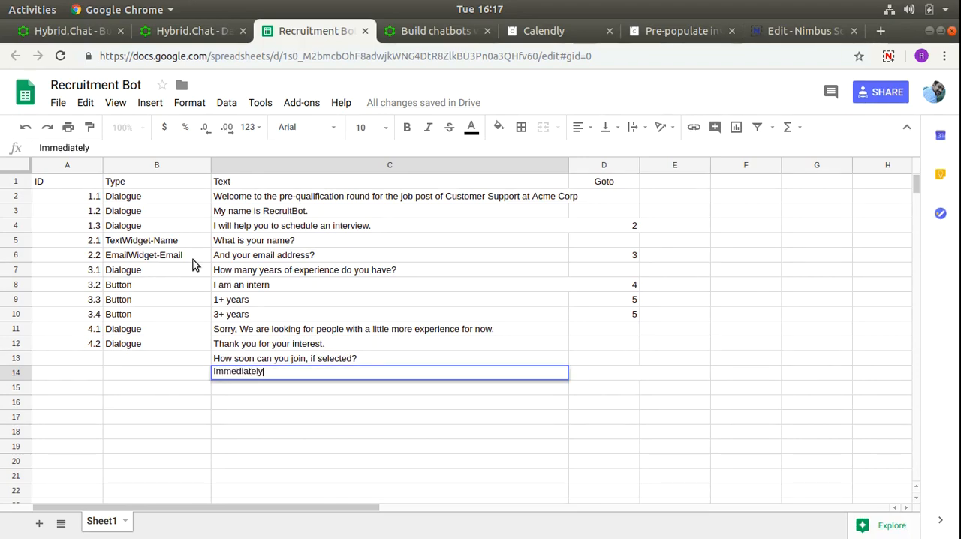
pyautogui.press('Return')
pyautogui.write('30 days')
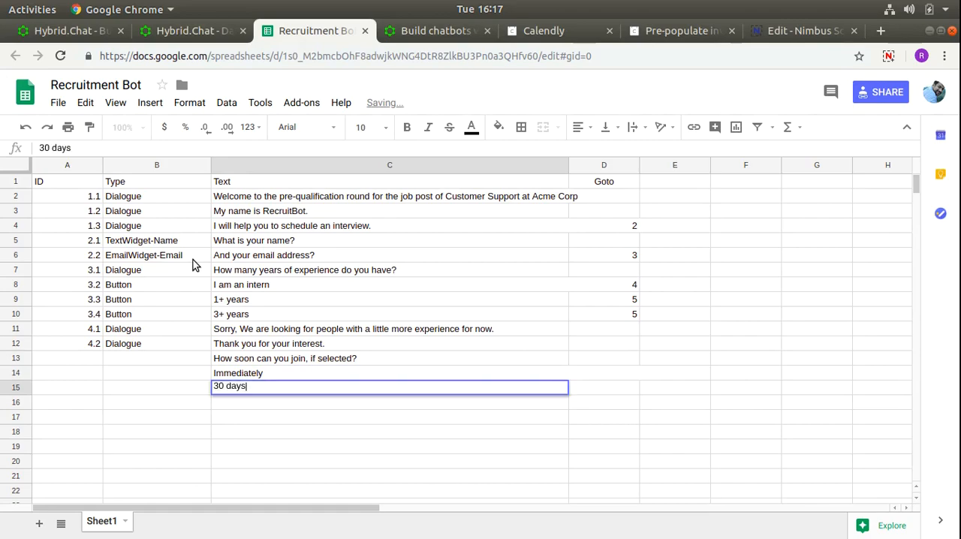
pyautogui.press('Return')
pyautogui.write('More')
pyautogui.press('BackSpace')
pyautogui.press('BackSpace')
pyautogui.press('BackSpace')
pyautogui.press('BackSpace')
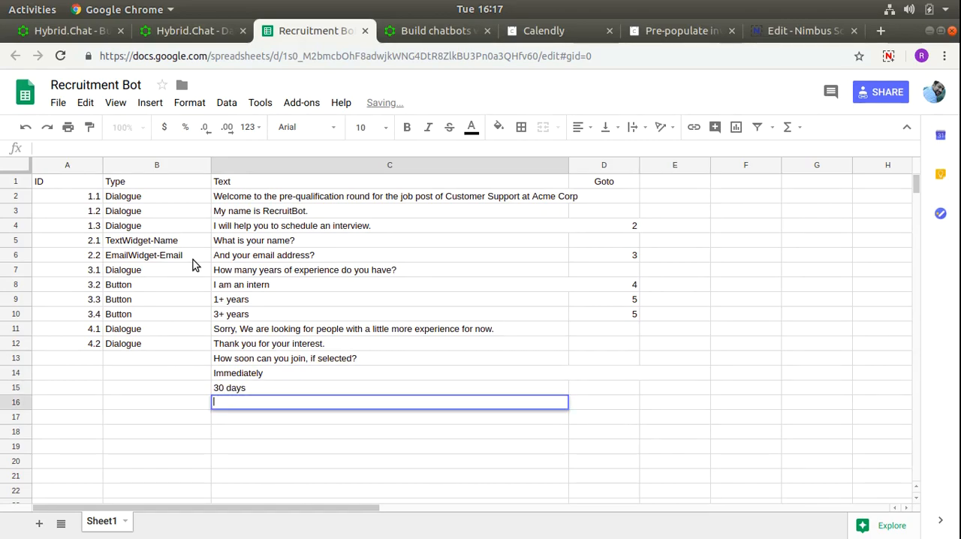
pyautogui.write('3 months')
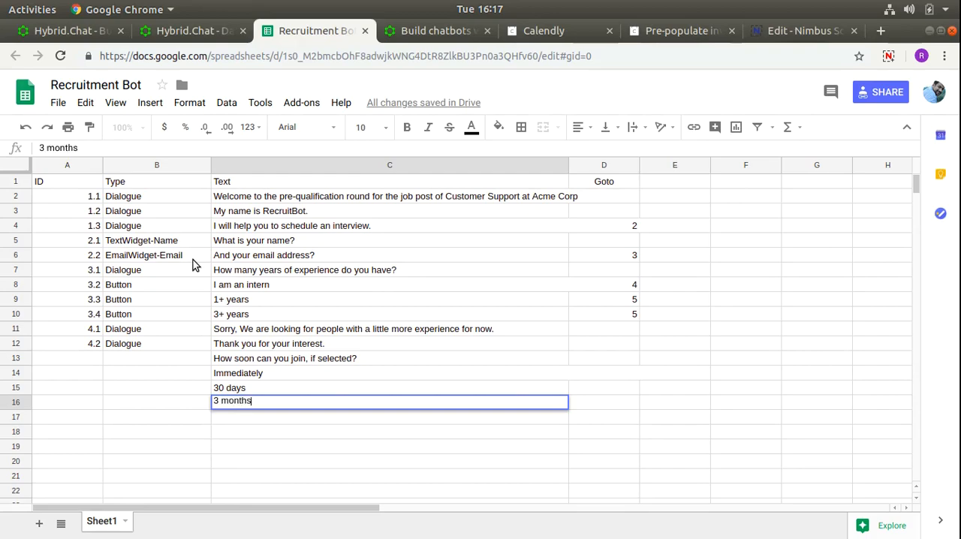
pyautogui.press('Return')
pyautogui.write('More ')
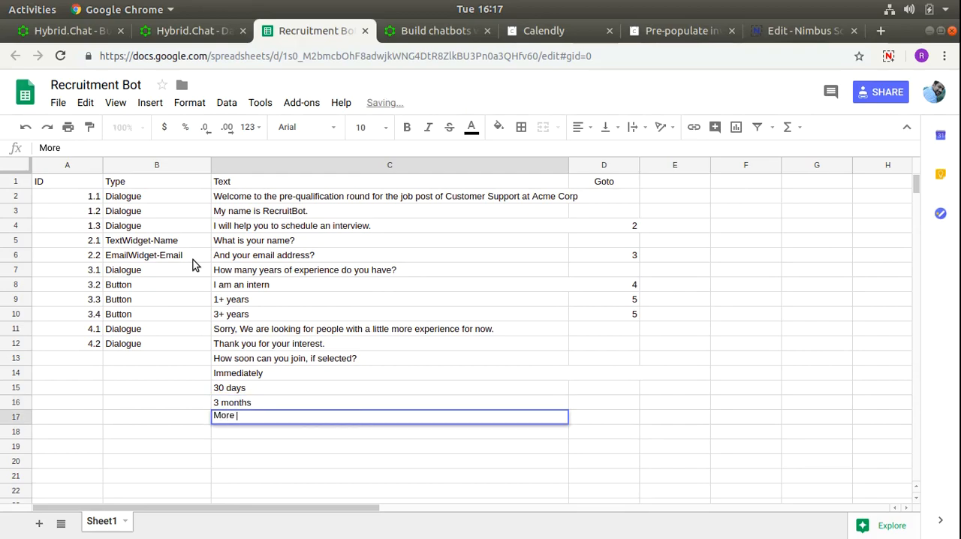
pyautogui.write('than 3 months')
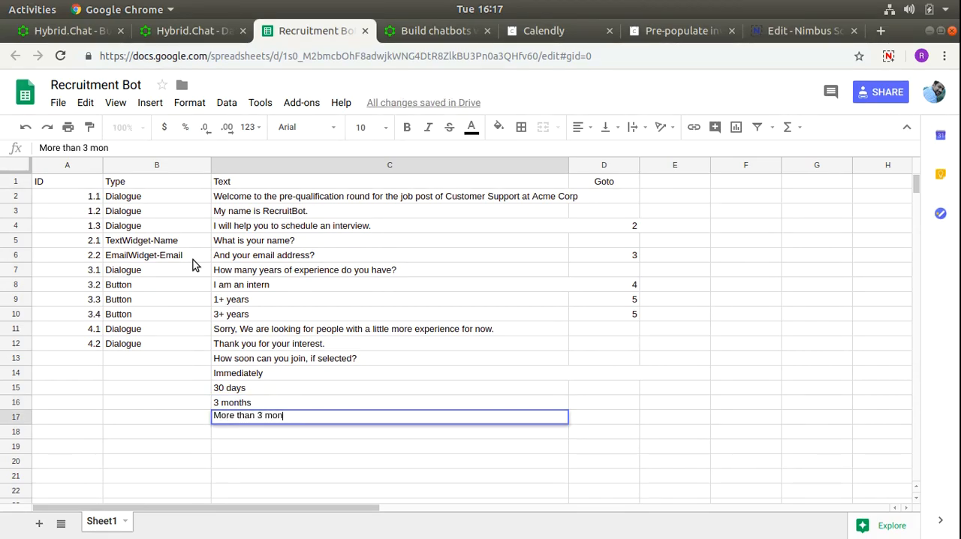
pyautogui.press('Return')
# - Set the type of the "How soon can you join, if selected?" question in B13 to Dialogue
pyautogui.press('Up')
pyautogui.press('Up')
pyautogui.press('Up')
pyautogui.press('Up')
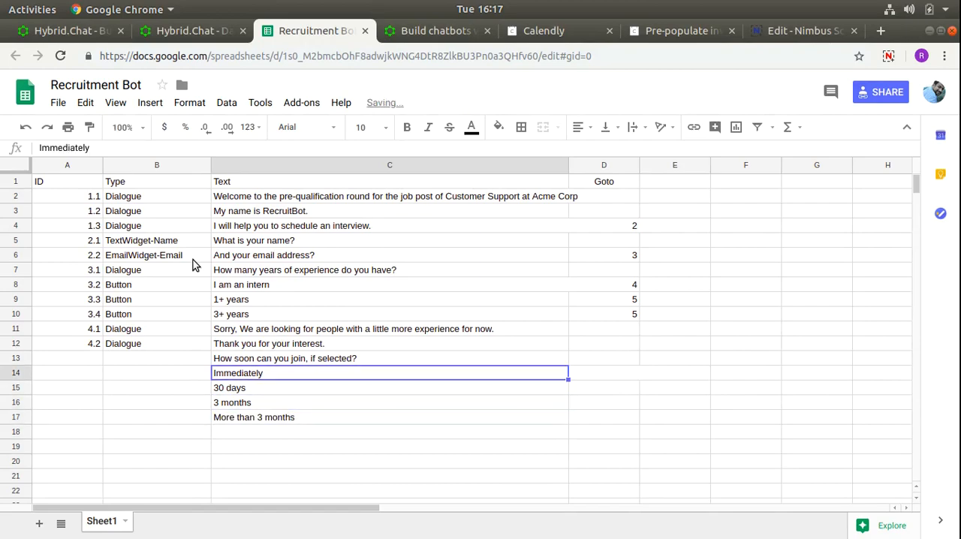
pyautogui.press('Left')
pyautogui.press('Up')
pyautogui.write('Dial')
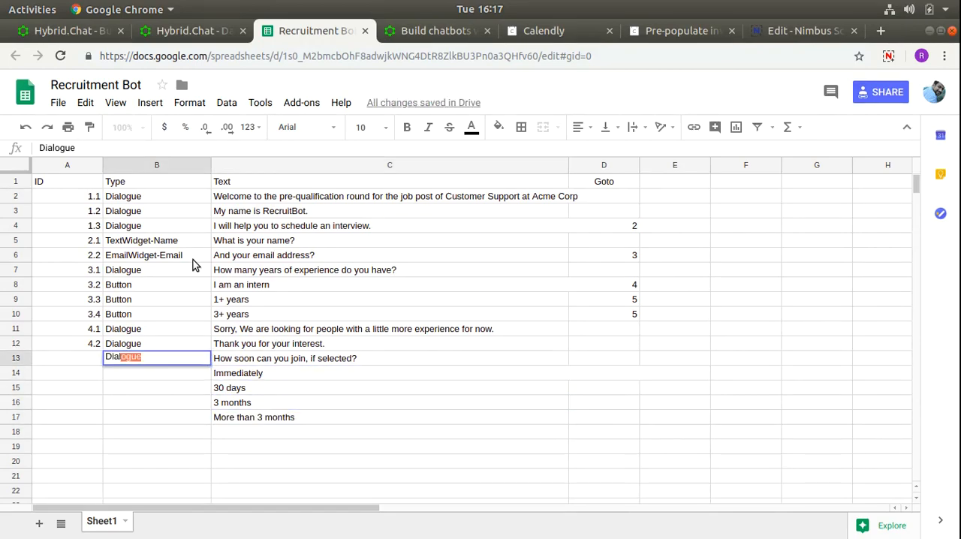
pyautogui.press('Return')
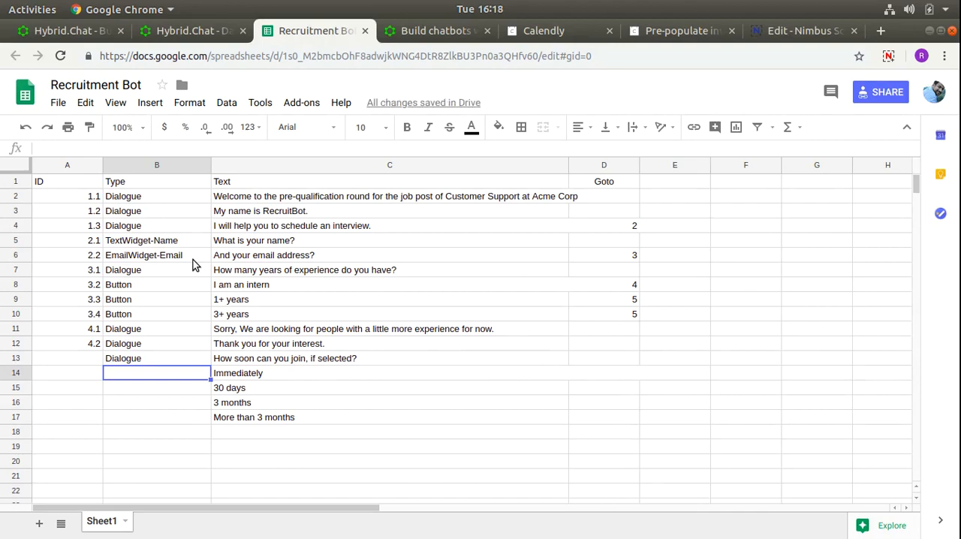
# - Set the type of the four joining-time answers in B14 to B17 to Button
pyautogui.write('Bu')
pyautogui.press('Return')
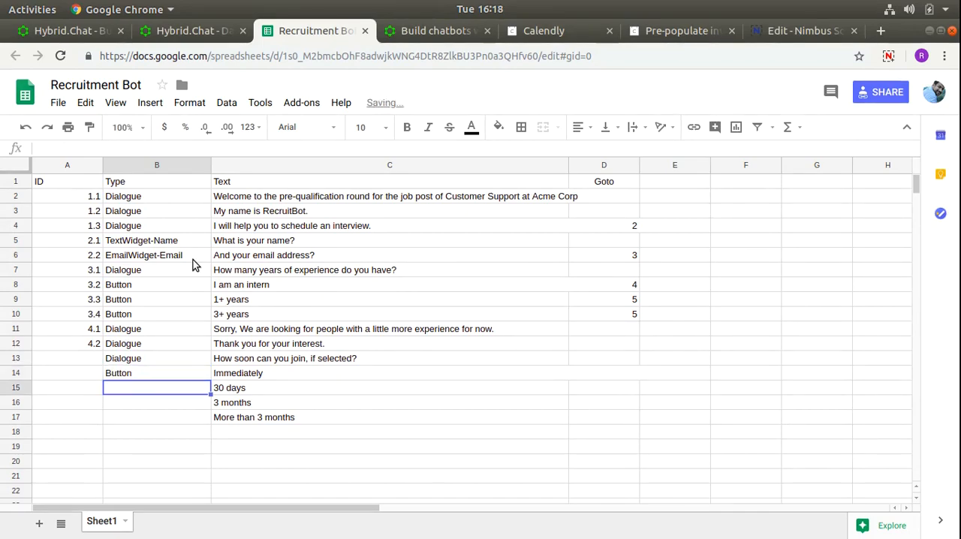
pyautogui.write('Bu')
pyautogui.press('Return')
pyautogui.write('Bu')
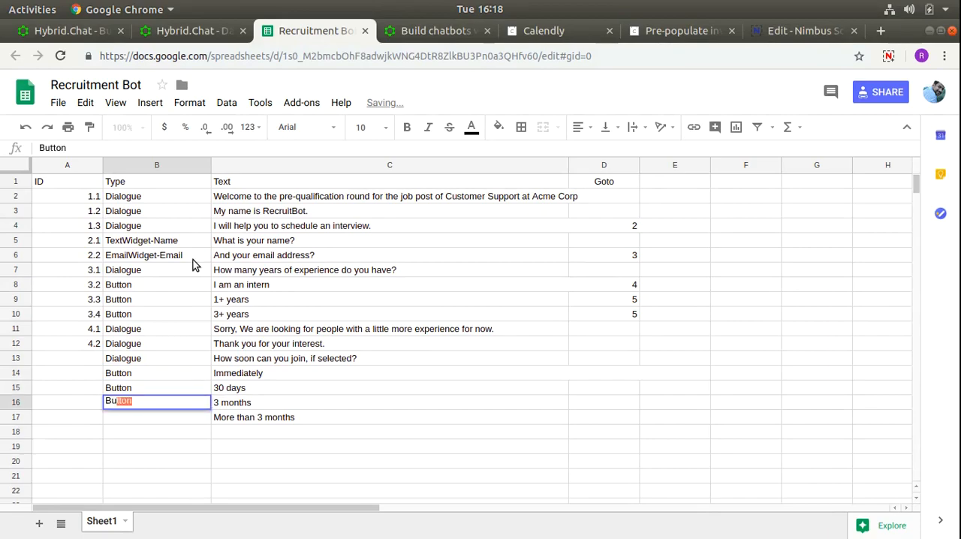
pyautogui.press('Return')
pyautogui.write('Bu')
pyautogui.press('Return')
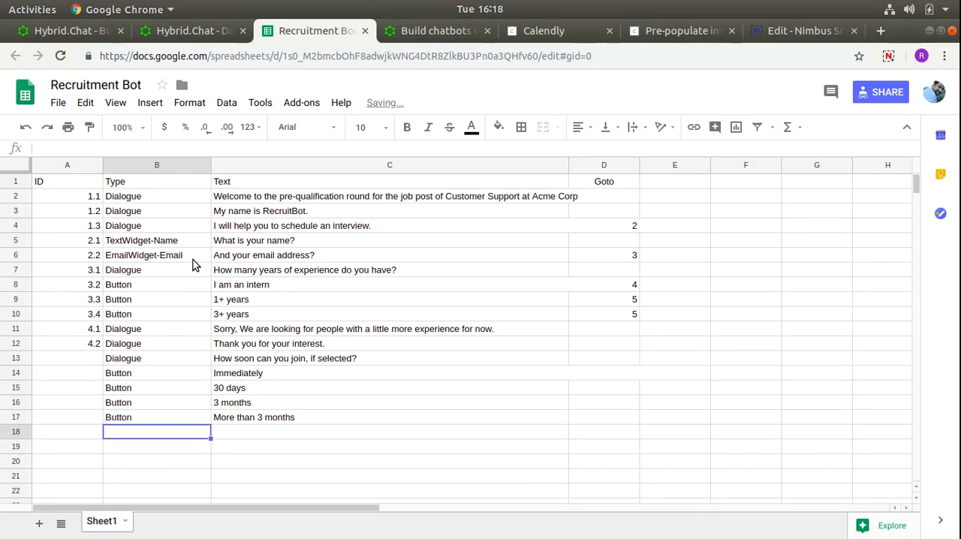
# - Insert an empty row above the "How soon can you join, if selected?" question in row 13
pyautogui.click(21, 359)
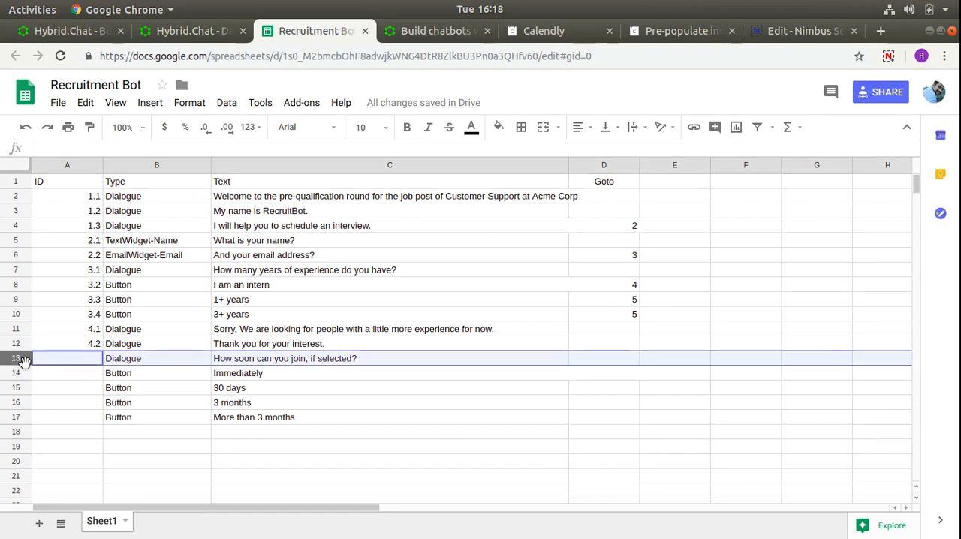
pyautogui.rightClick(21, 359)
pyautogui.click(96, 464)
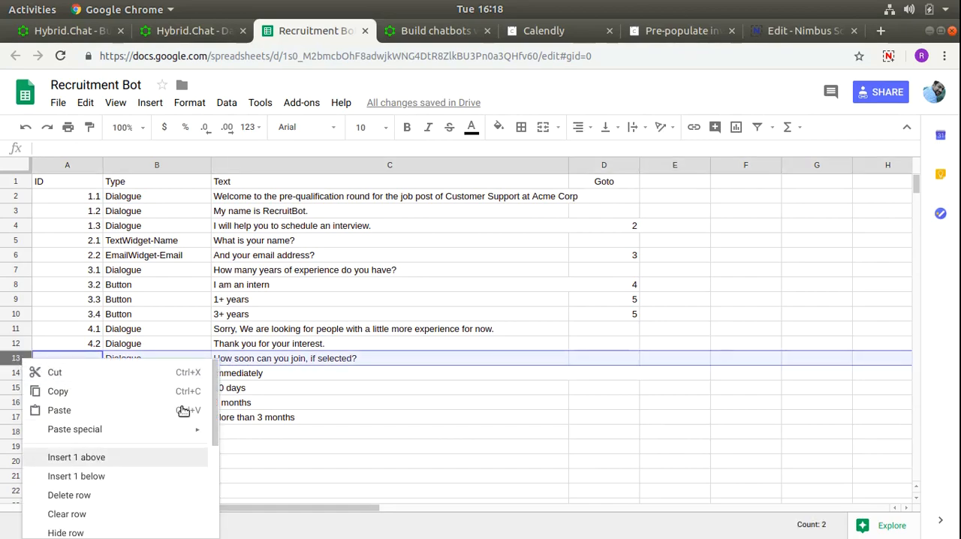
pyautogui.click(280, 361)
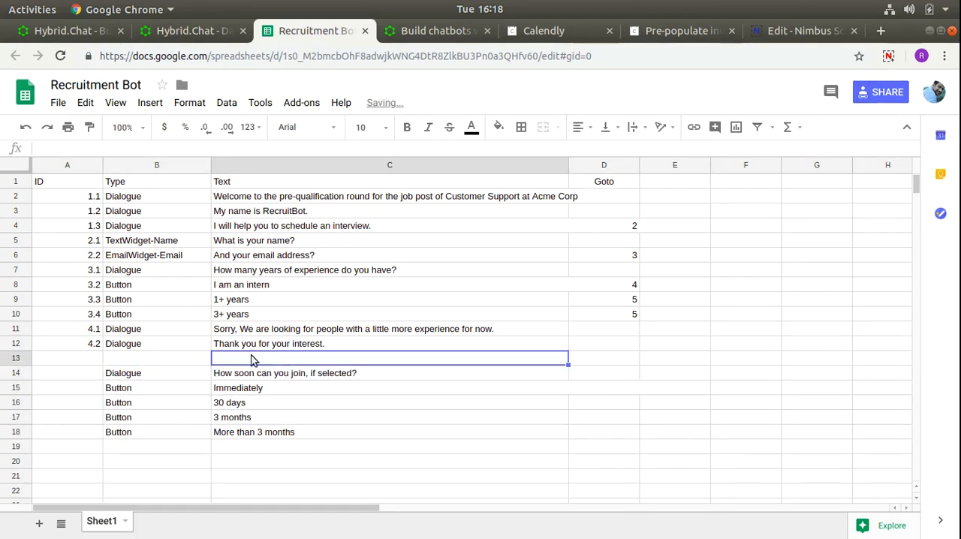
# - Add a Button entry with the text "Go back" in the empty row 13
pyautogui.click(187, 359)
pyautogui.write('Bu')
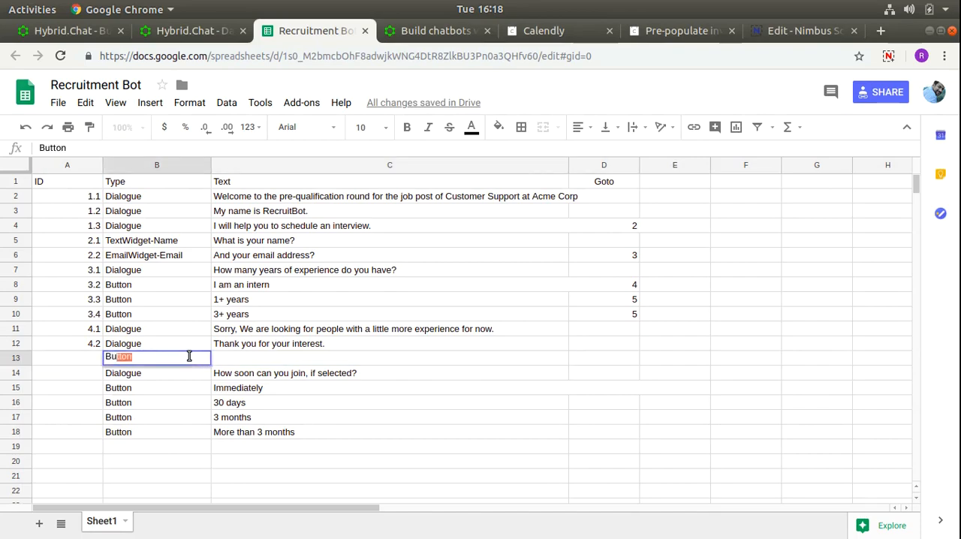
pyautogui.press('Tab')
pyautogui.write('Go')
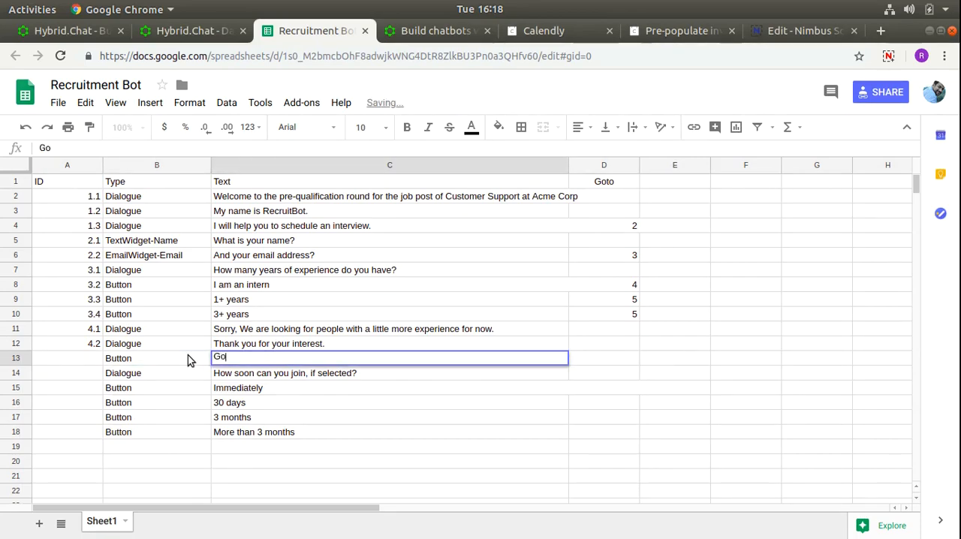
pyautogui.write(' back')
pyautogui.press('Return')
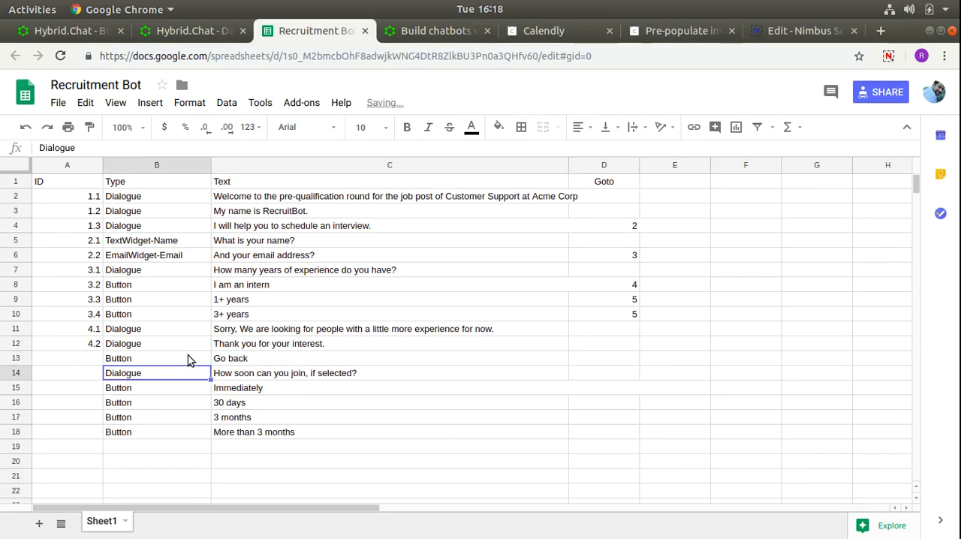
# - Give the "Go back" button in row 13 the ID 4.3 and the Goto value 3
pyautogui.click(269, 356)
pyautogui.click(92, 362)
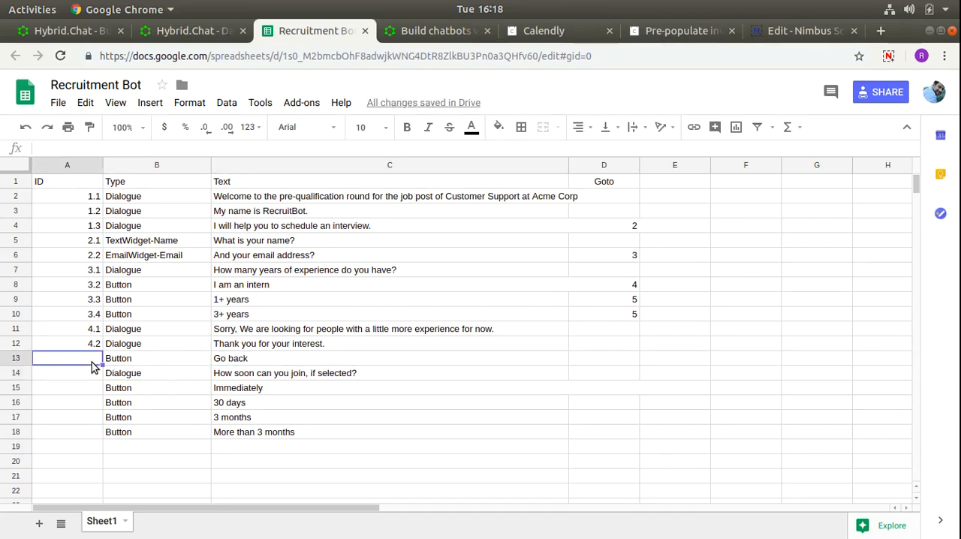
pyautogui.write('4.3')
pyautogui.press('Return')
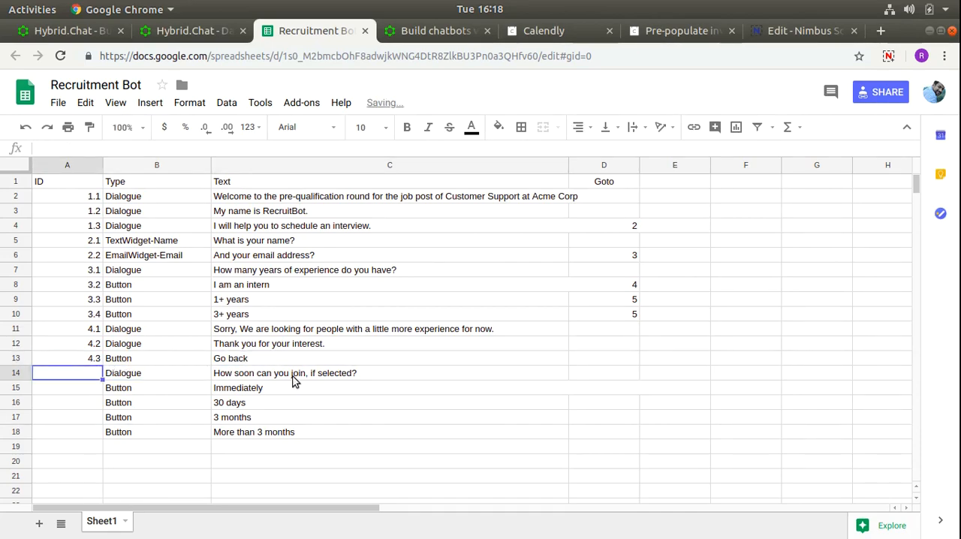
pyautogui.click(614, 358)
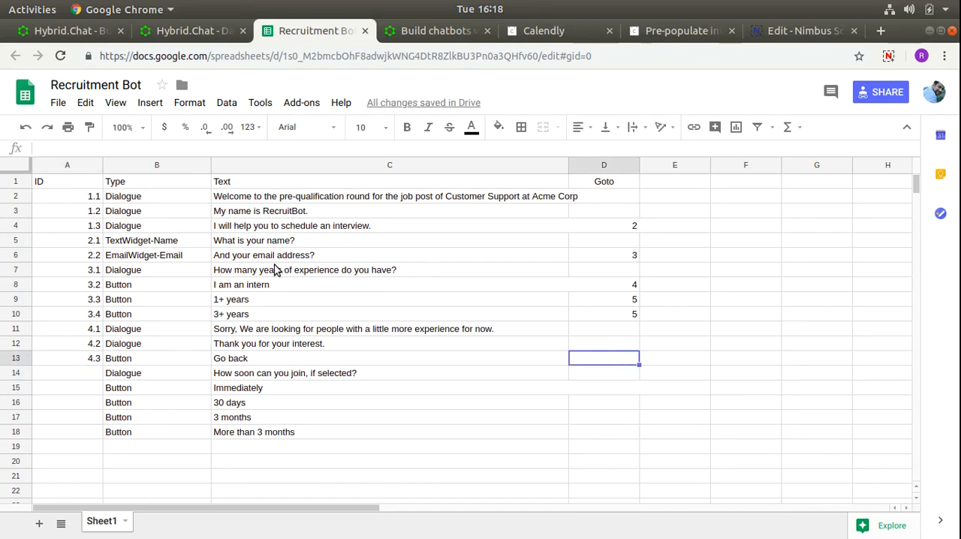
pyautogui.write('3')
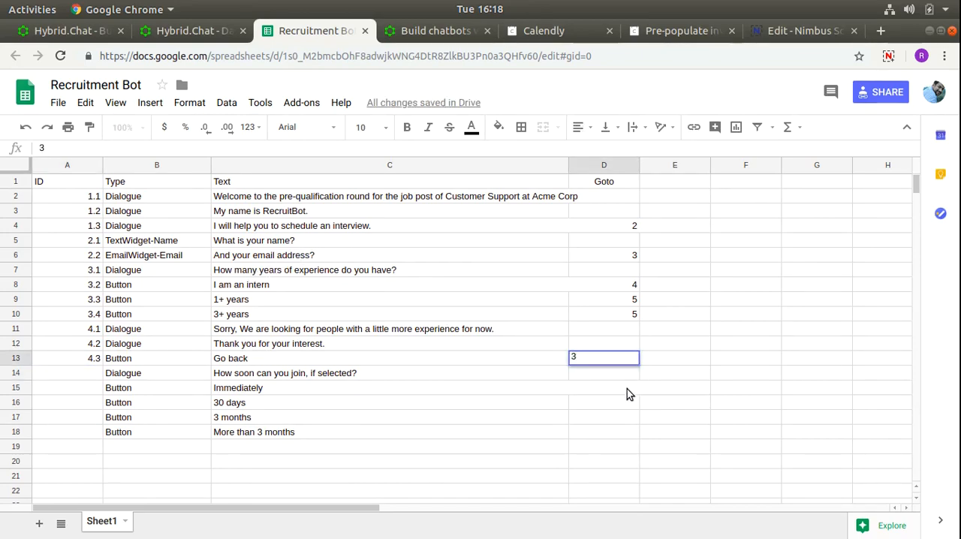
pyautogui.click(360, 373)
# - Enter the ID 5.1 for the "How soon can you join, if selected?" question in A14
pyautogui.click(91, 379)
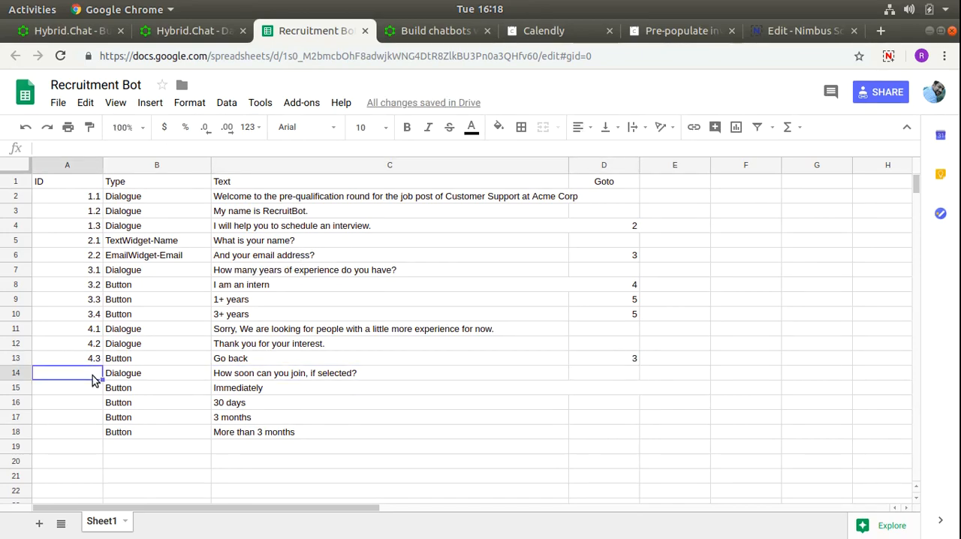
pyautogui.write('5.1')
pyautogui.press('Return')
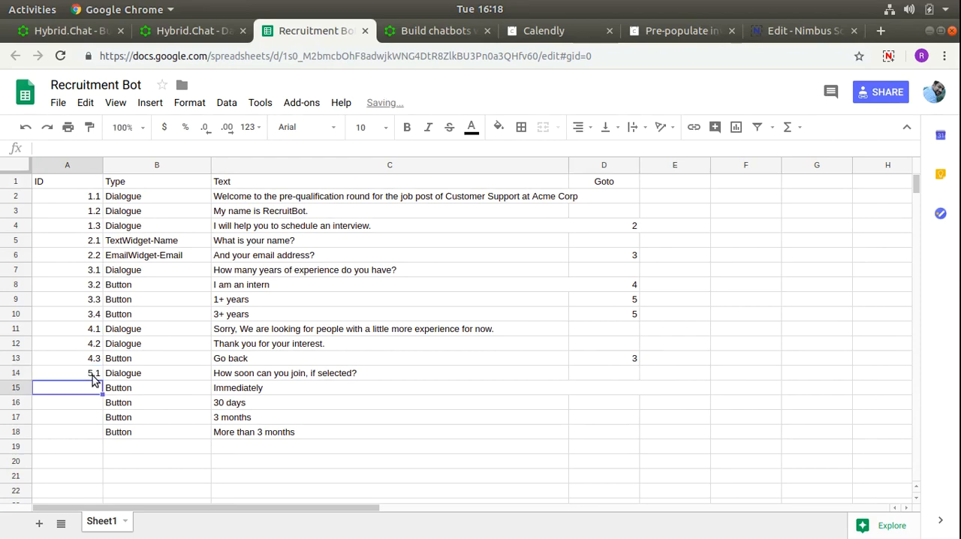
# - Number the four joining-time buttons in A15 to A18 with the IDs 5.2, 5.3, 5.4 and 5.5
pyautogui.write('5.2')
pyautogui.press('Return')
pyautogui.write('5.3')
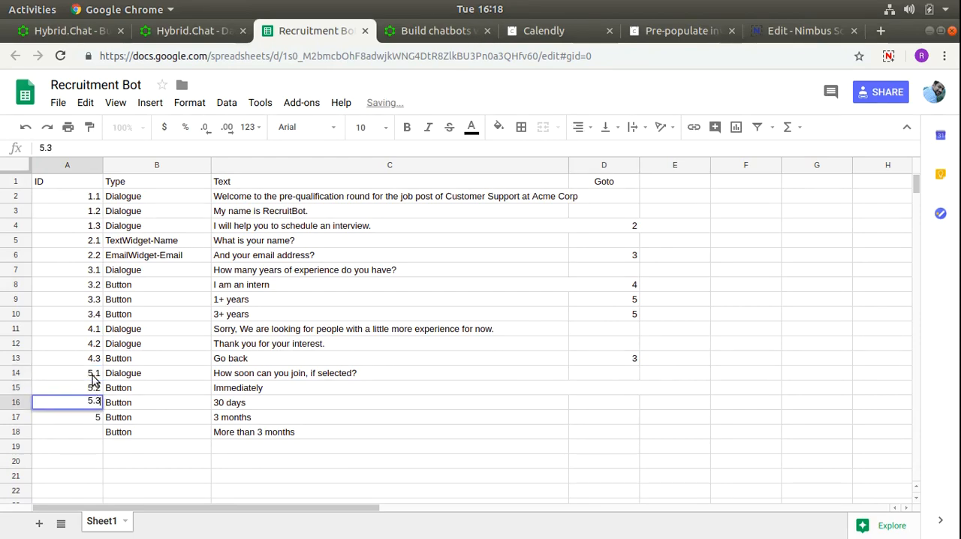
pyautogui.press('Return')
pyautogui.write('5.4')
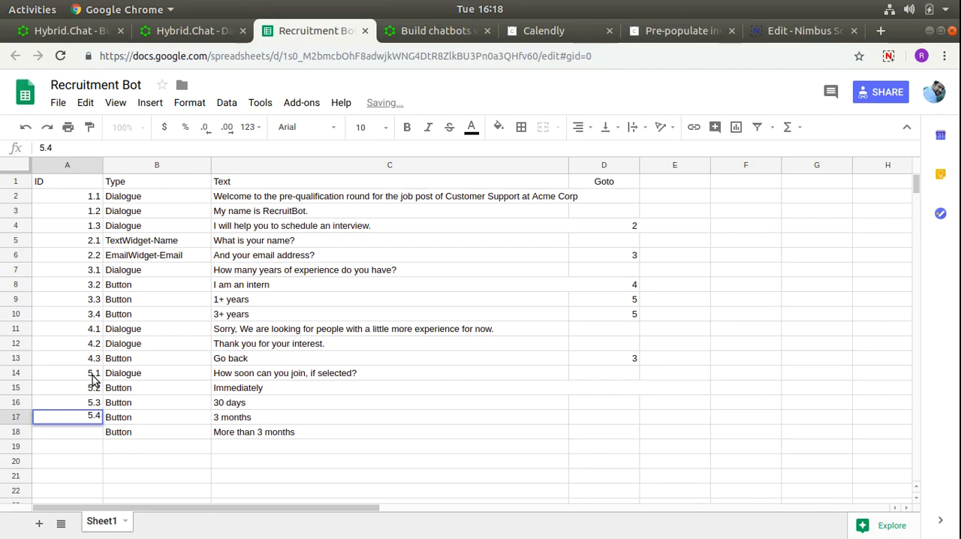
pyautogui.press('Return')
pyautogui.write('5.5')
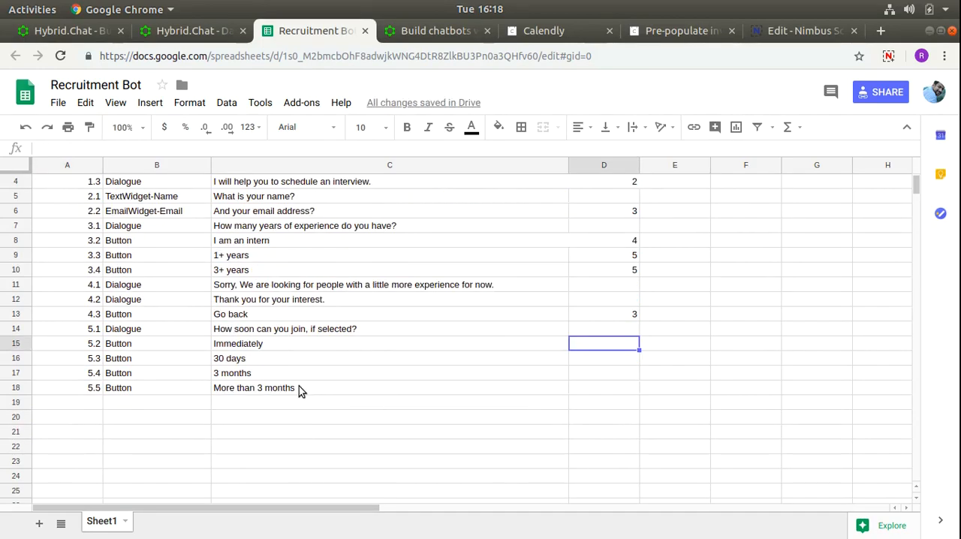
pyautogui.click(299, 390)
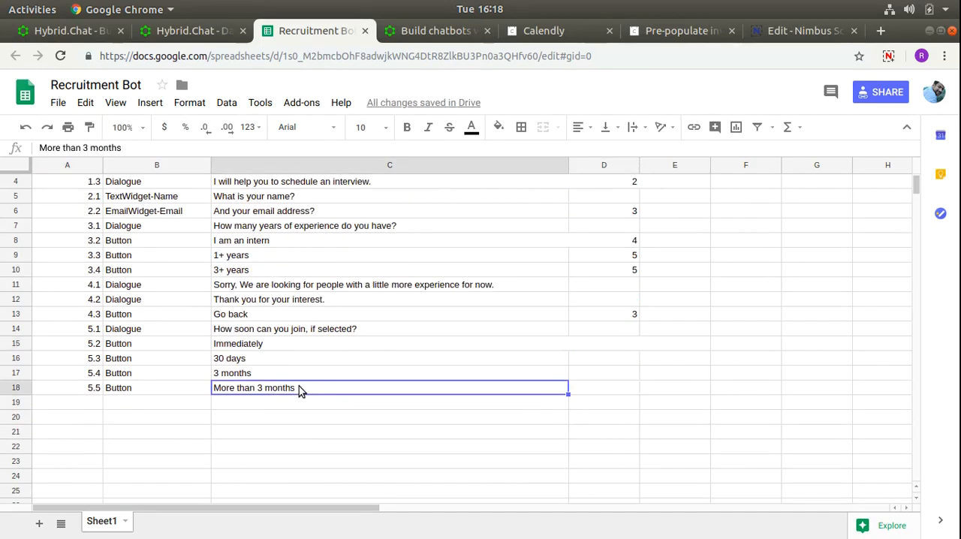
# - Set the Goto value of the "More than 3 months" button in row 18 to 4
pyautogui.click(607, 391)
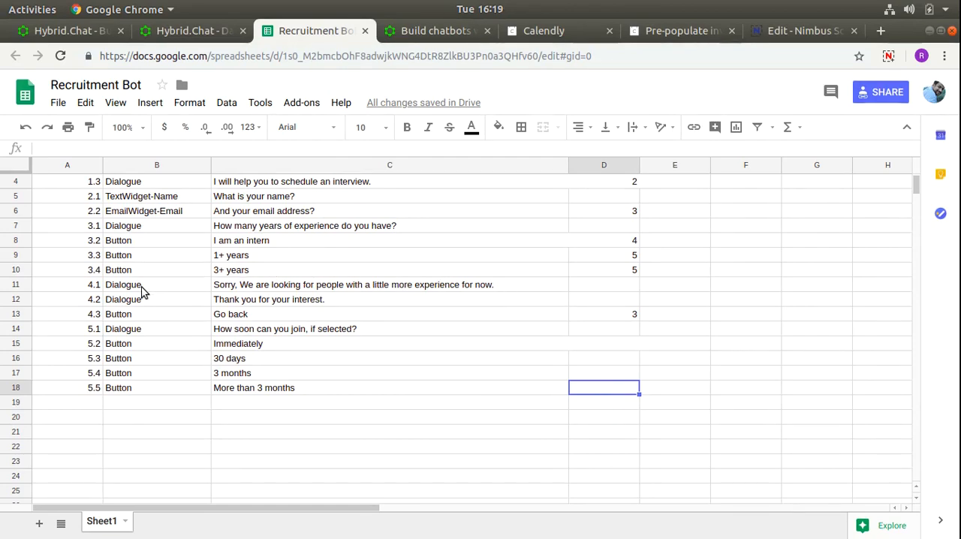
pyautogui.write('4')
pyautogui.press('Return')
# - Reword the end of the rejection message in C11 from "for now" to "and can join immediately"
pyautogui.click(313, 286)
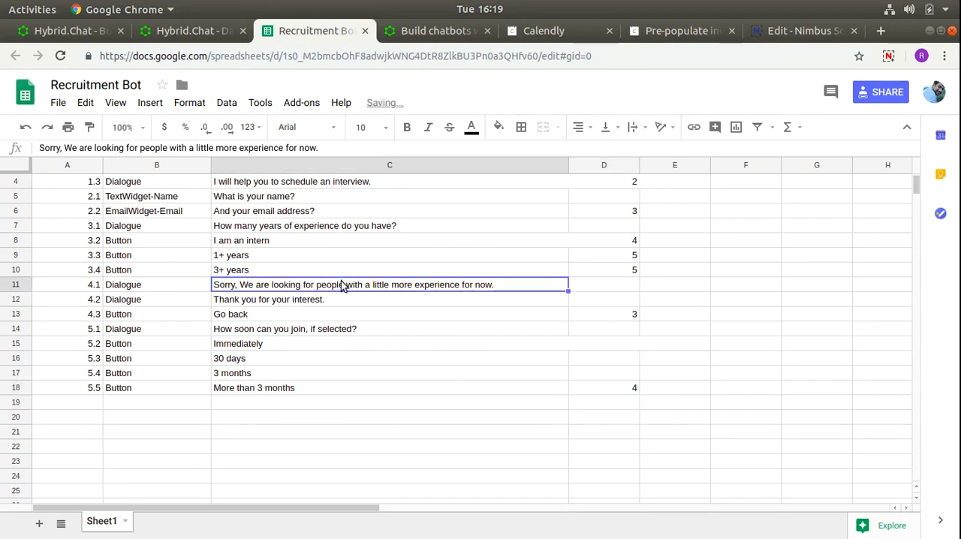
pyautogui.press('Return')
pyautogui.moveTo(458, 283); pyautogui.dragTo(507, 289)
pyautogui.write('and can join imm')
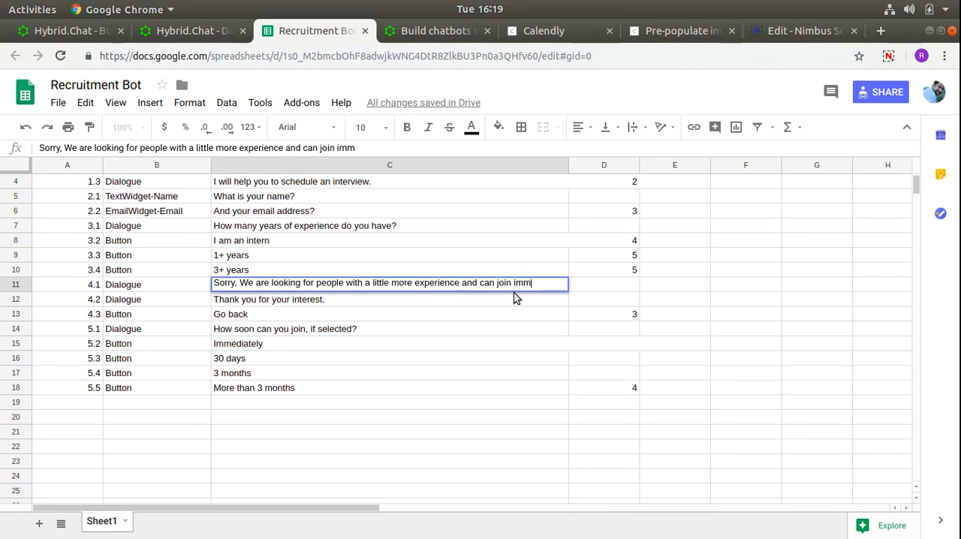
pyautogui.write('ediately')
pyautogui.press('Return')
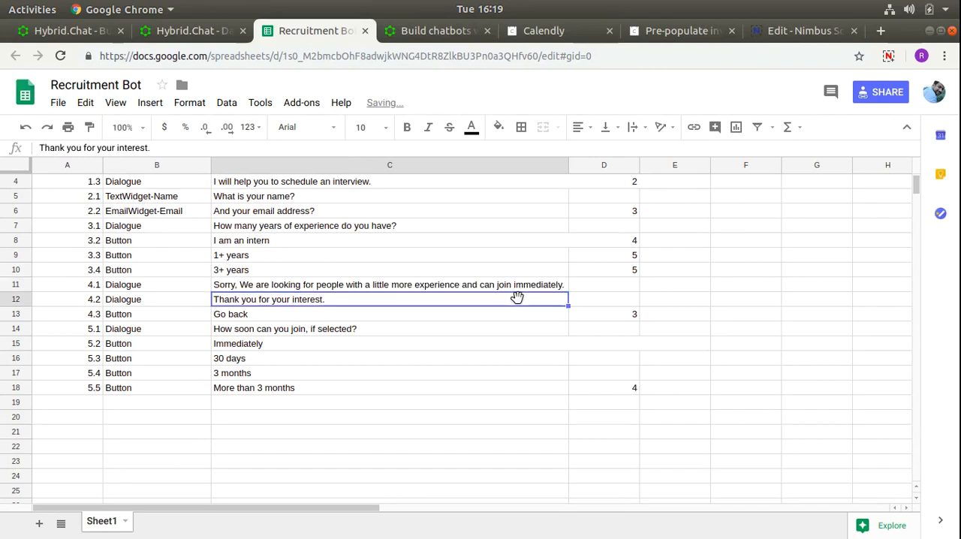
pyautogui.click(398, 387)
pyautogui.moveTo(466, 360); pyautogui.dragTo(462, 377)
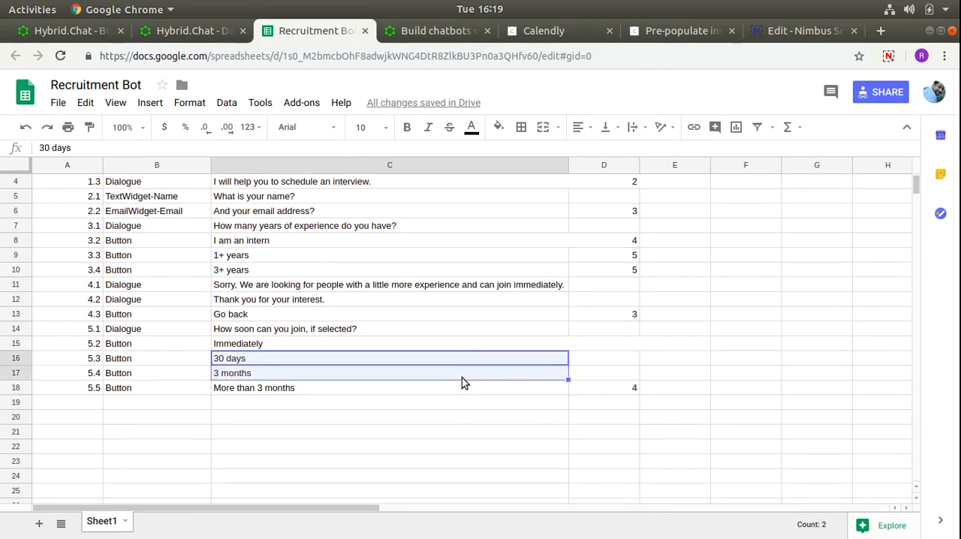
pyautogui.click(458, 356)
pyautogui.moveTo(459, 344); pyautogui.dragTo(584, 375)
# - Enter the message "Sounds good. Let us jump on a call for a telephonic interview." in C19
pyautogui.click(338, 401)
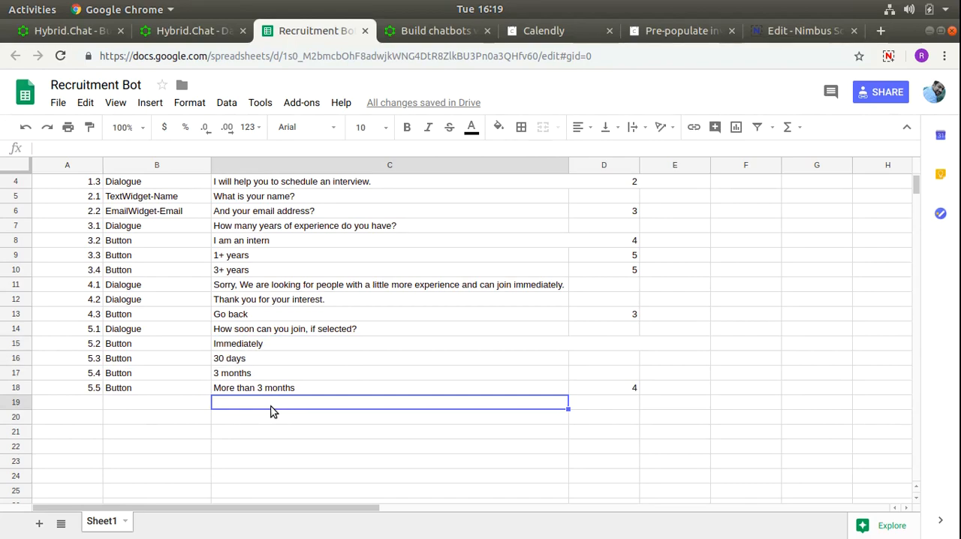
pyautogui.write('Soun')
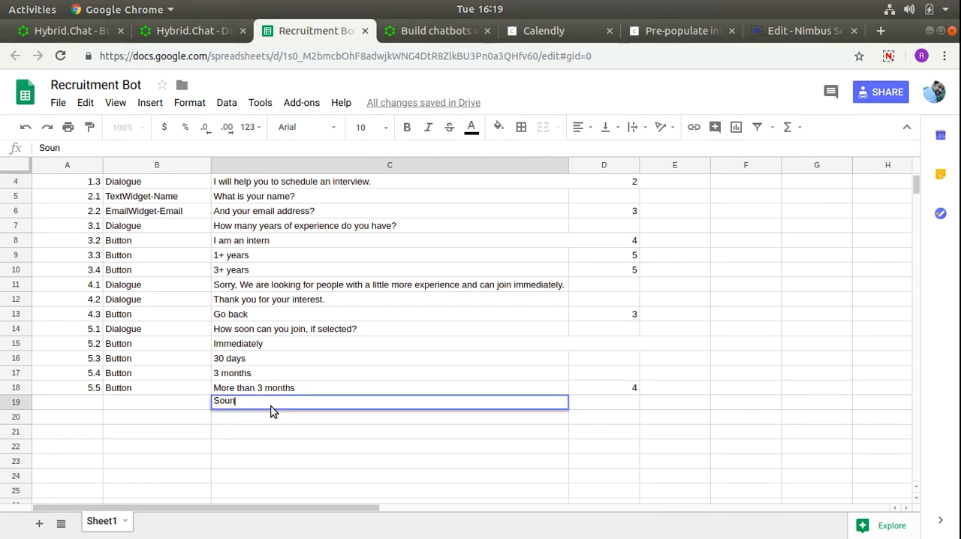
pyautogui.write('ds good. Let us jump on a call to')
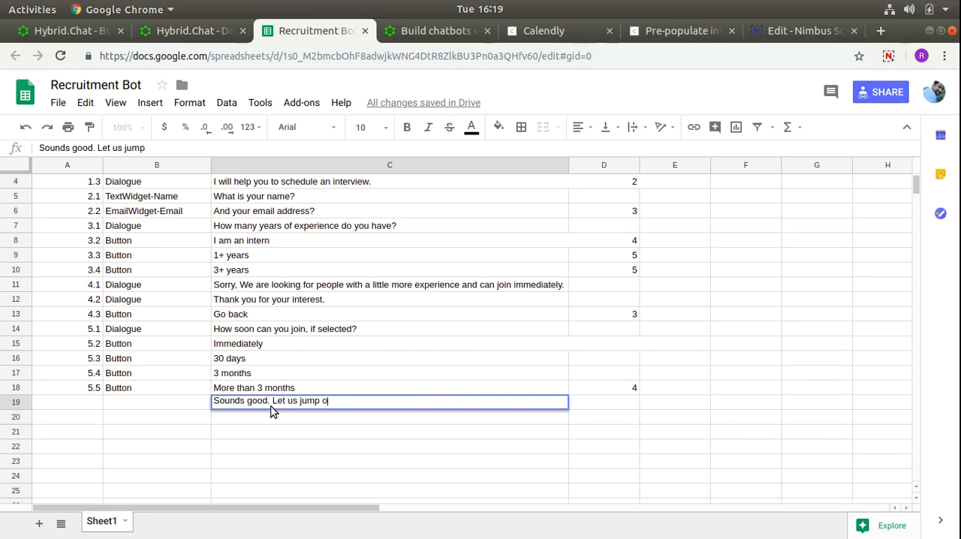
pyautogui.press('BackSpace')
pyautogui.press('BackSpace')
pyautogui.write('for a teleh')
pyautogui.press('BackSpace')
pyautogui.write('p')
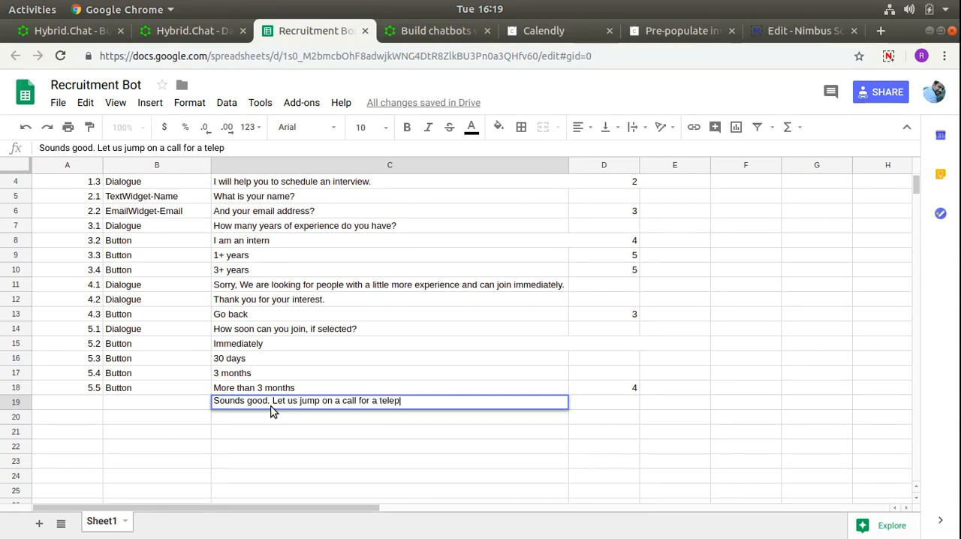
pyautogui.write('honic interview.')
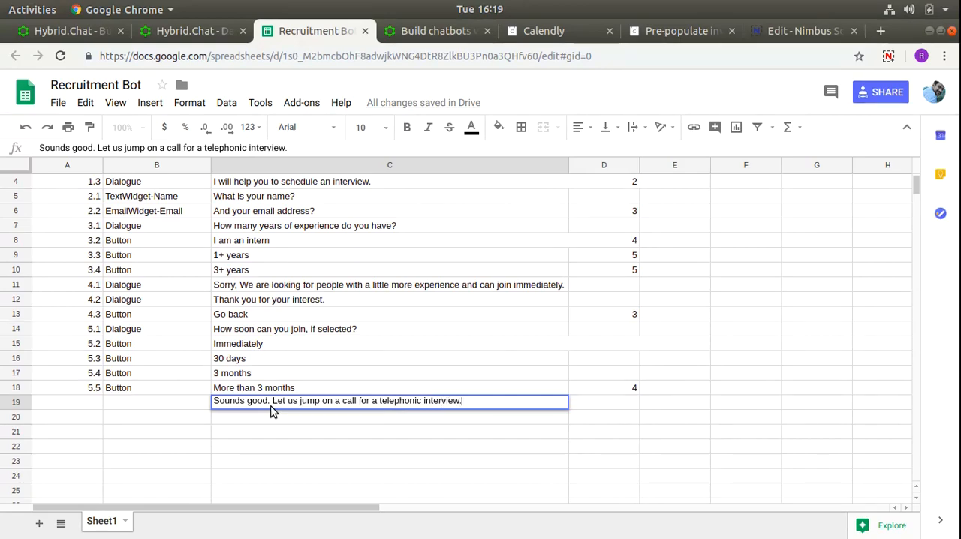
pyautogui.press('Return')
# - Enter the message "Please choose a timeslot that works for you." in C20
pyautogui.write('Please choose a ')
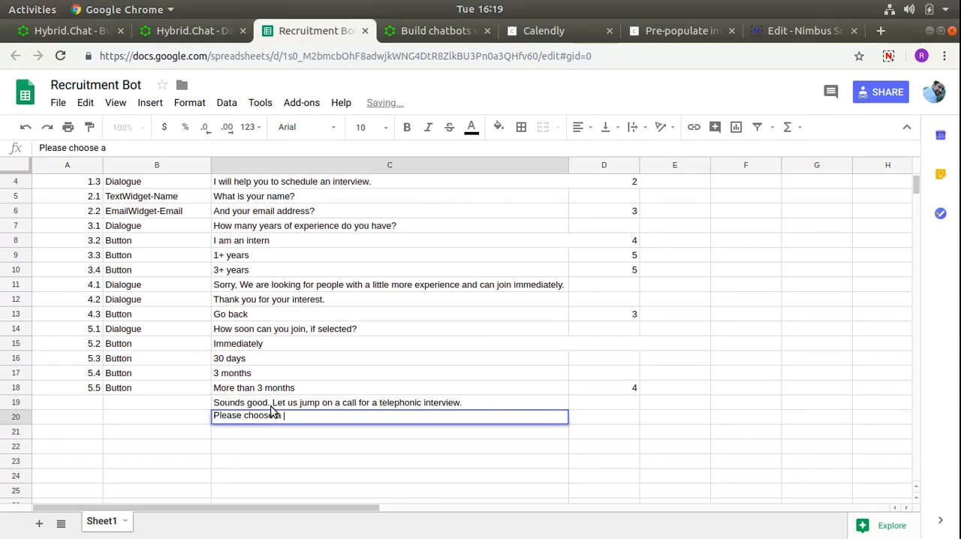
pyautogui.write('timeslot that works for you')
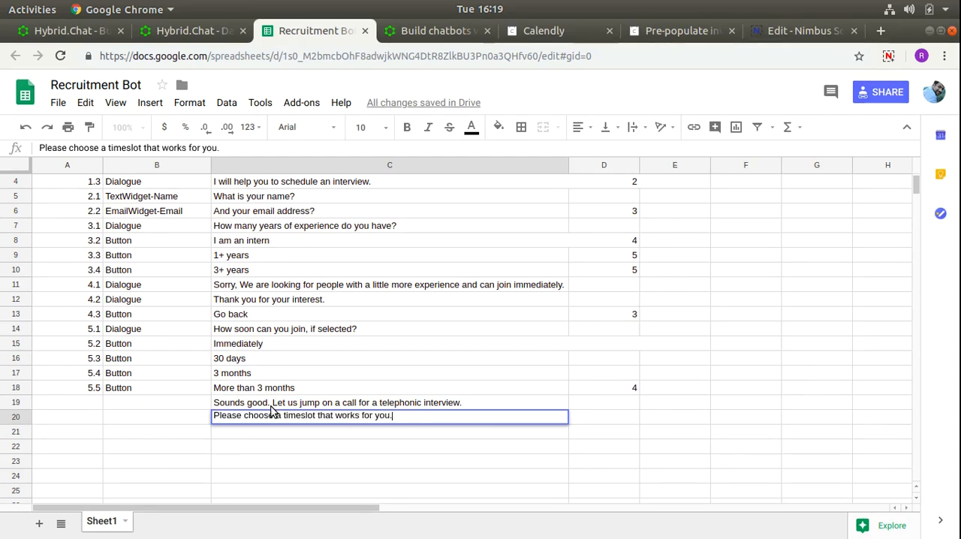
pyautogui.write('.')
pyautogui.press('Return')
# - Enter the IDs 6.1, 6.2, 6.3 and 6.4 in A19 to A22
pyautogui.click(95, 403)
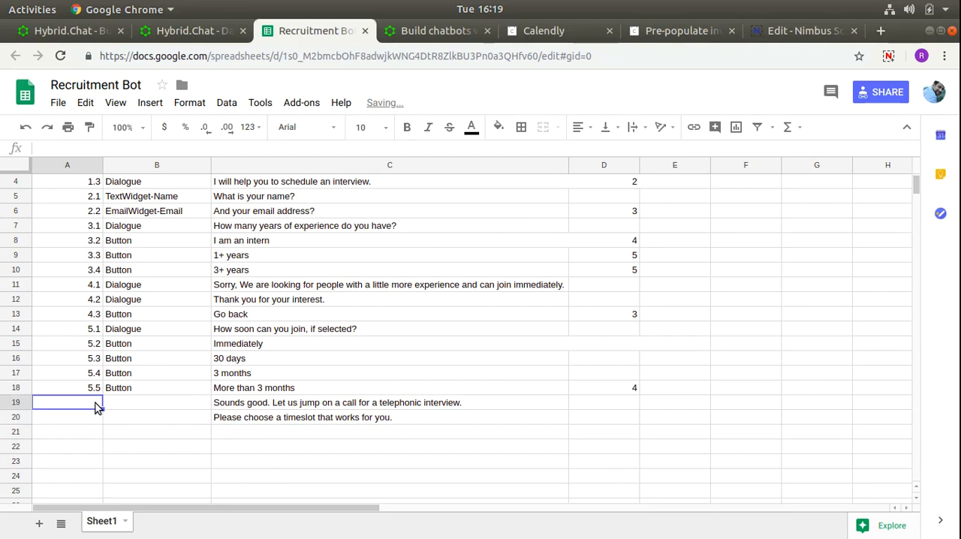
pyautogui.write('6.1')
pyautogui.press('Return')
pyautogui.write('6.2')
pyautogui.press('Return')
pyautogui.write('6.3')
pyautogui.press('Return')
pyautogui.write('6.4')
pyautogui.press('Return')
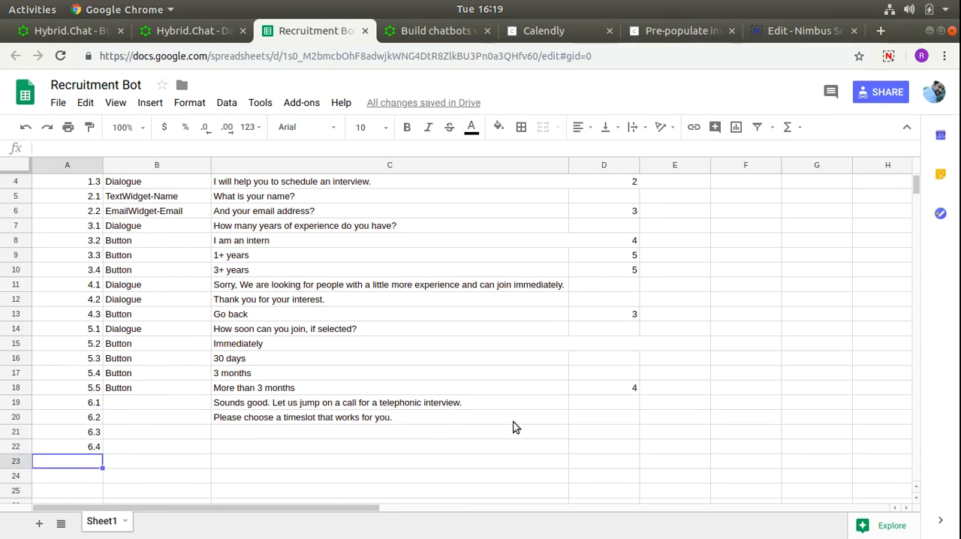
# - Switch to the Hybrid.Chat documentation and examine the EmbedWidgets section for the widget type and iframe format
pyautogui.click(361, 439)
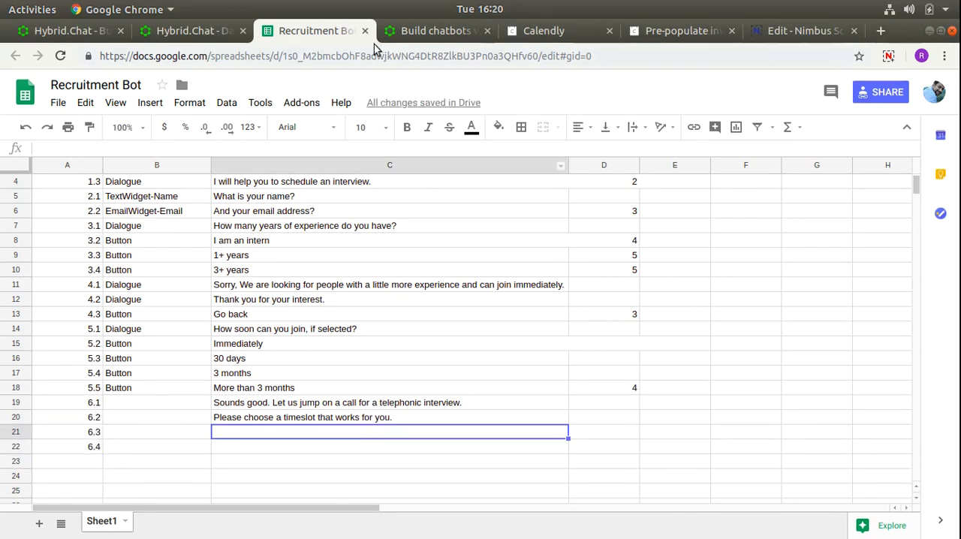
pyautogui.click(417, 38)
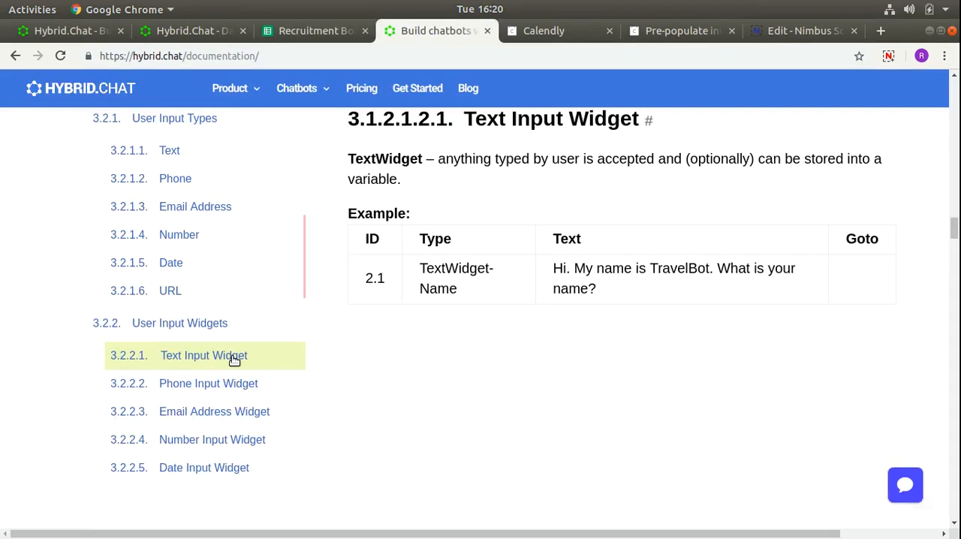
pyautogui.scroll(-3, 229, 342)
pyautogui.scroll(-2, 228, 381)
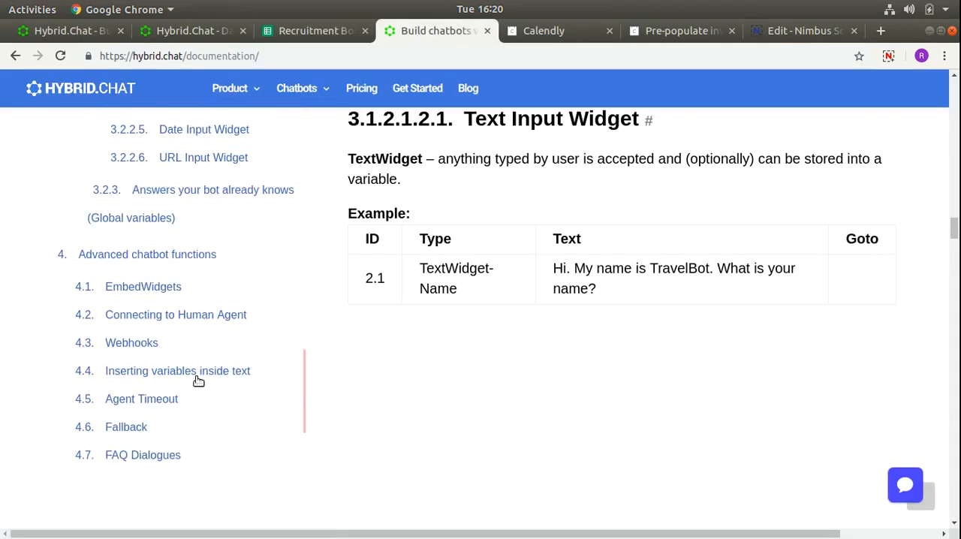
pyautogui.click(169, 288)
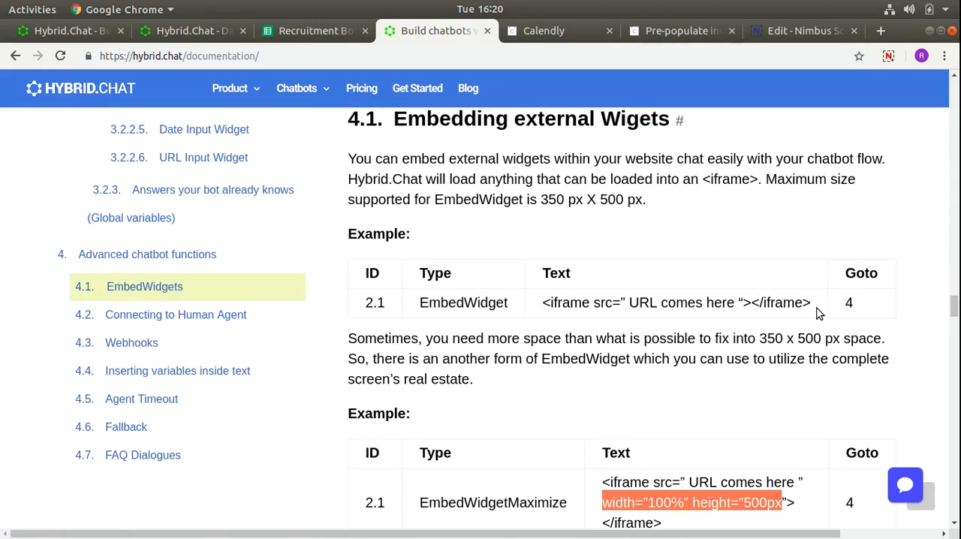
# - Switch back to the Recruitment Bot spreadsheet and enter the type EmbedWidget for ID 6.3 in B21
pyautogui.click(315, 31)
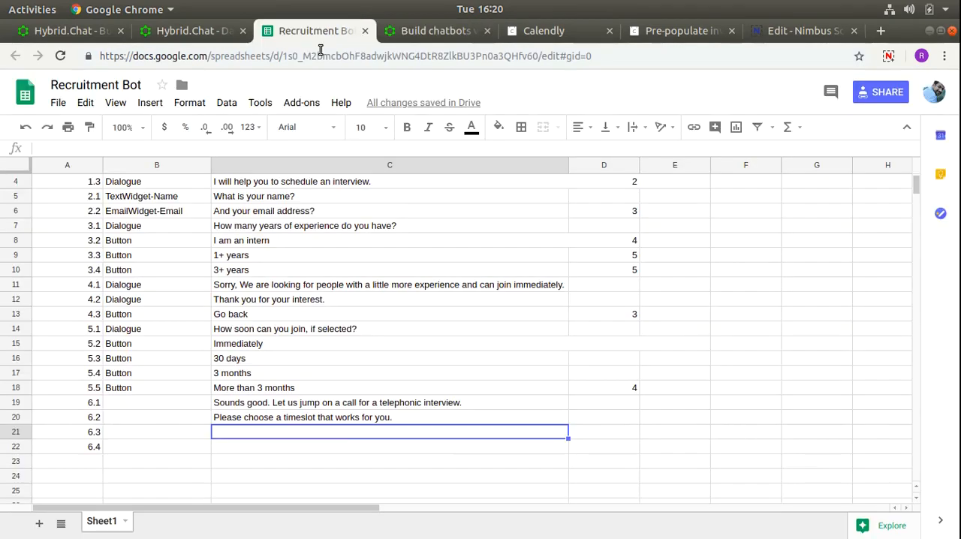
pyautogui.click(175, 437)
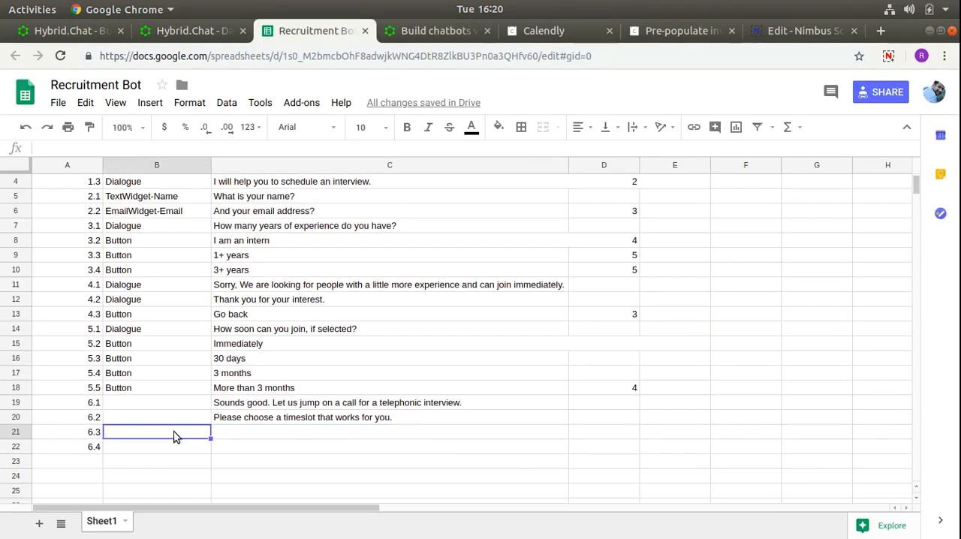
pyautogui.write('EmbedWidget')
pyautogui.press('Tab')
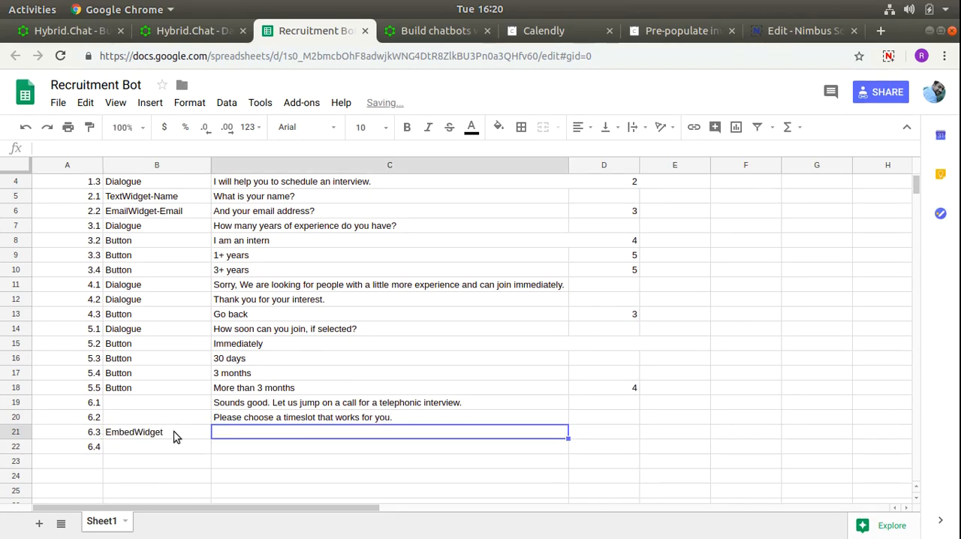
# - Copy the 15 Minute Meeting URL from Calendly and paste it into C21 of the Recruitment Bot spreadsheet
pyautogui.click(554, 34)
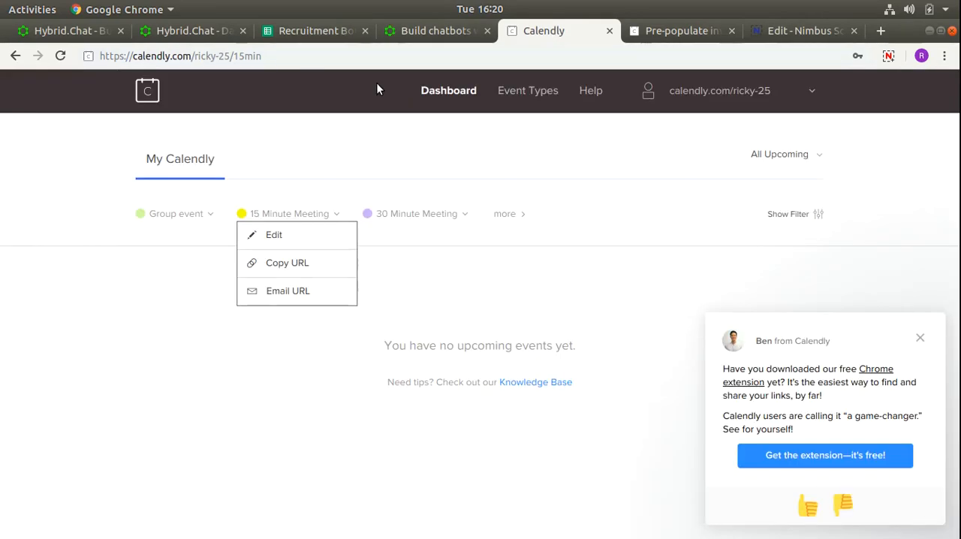
pyautogui.click(286, 269)
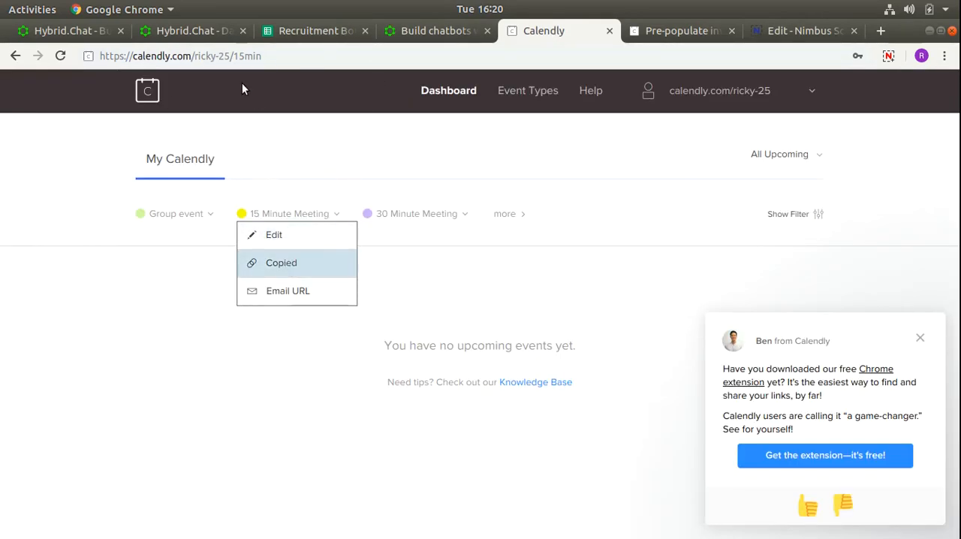
pyautogui.click(204, 33)
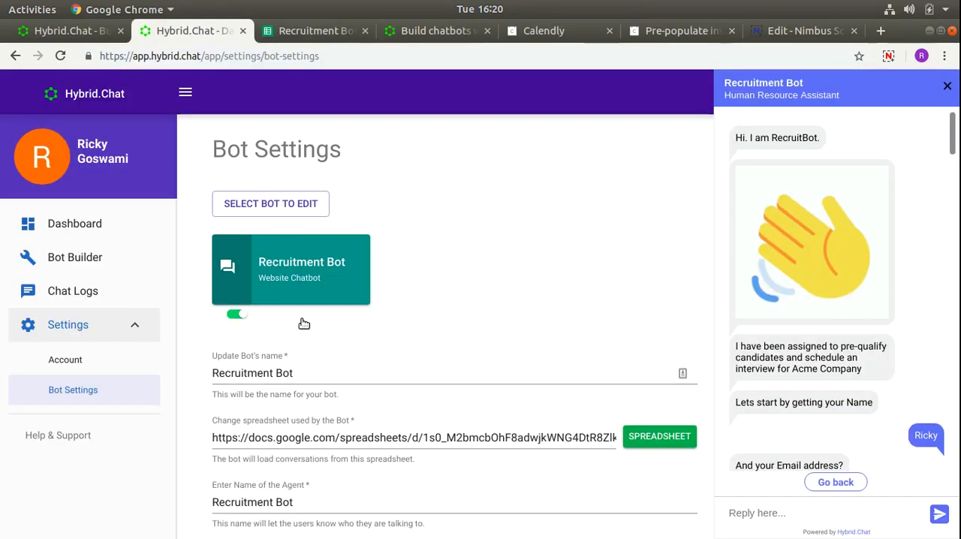
pyautogui.click(310, 32)
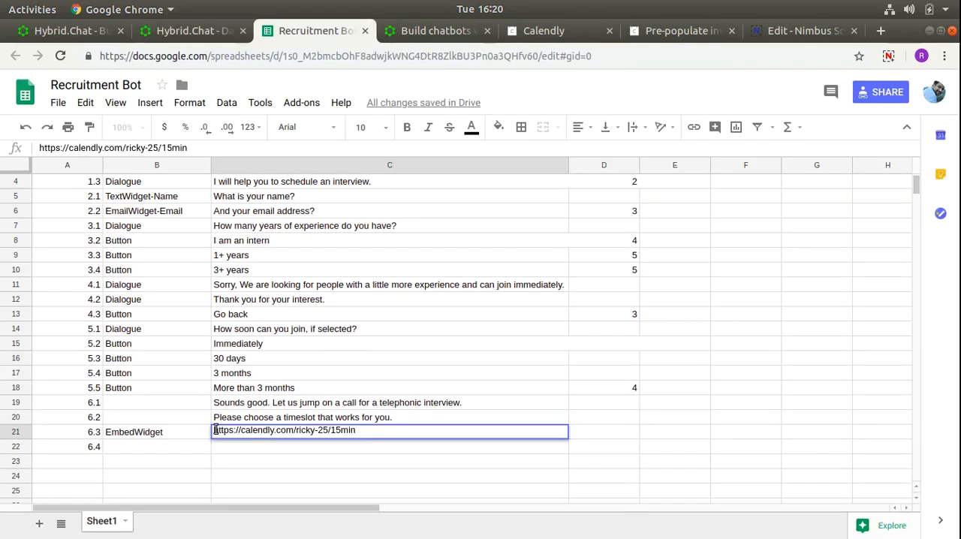
# - Put <iframe src= before the Calendly URL in C21 and enclose the URL in double quotes
pyautogui.press('Home')
pyautogui.write('<if')
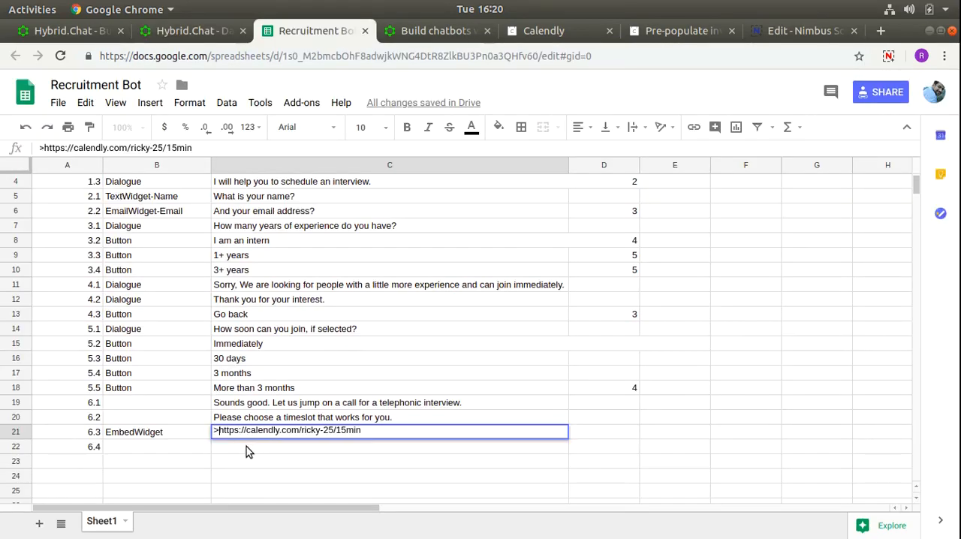
pyautogui.write('rame src')
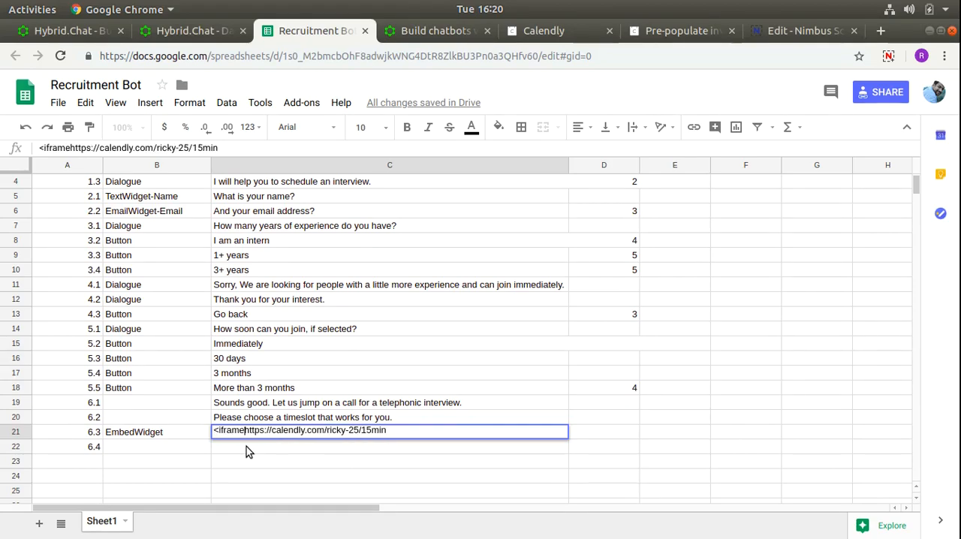
pyautogui.write('="')
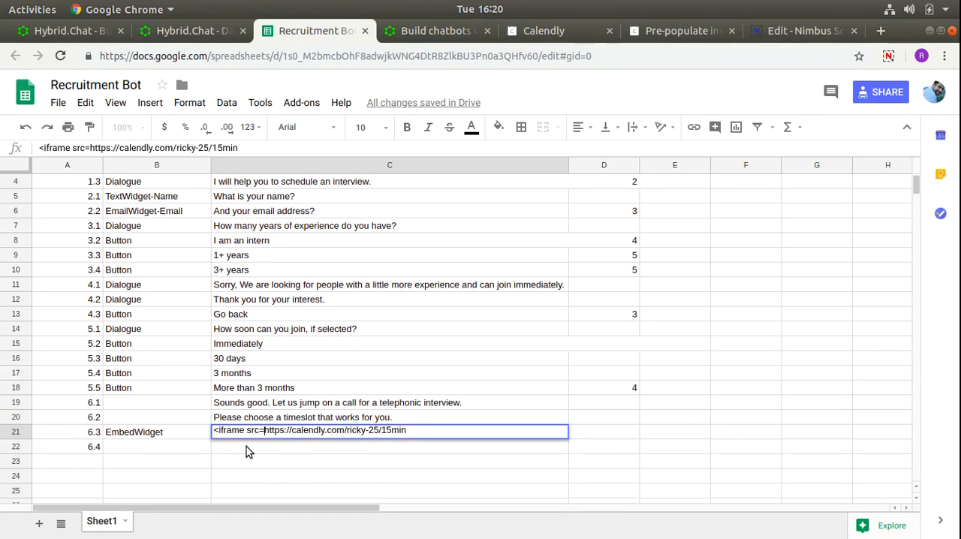
pyautogui.hotkey('ctrl', 'Right')
pyautogui.hotkey('ctrl', 'Right')
pyautogui.hotkey('ctrl', 'Right')
pyautogui.hotkey('ctrl', 'Right')
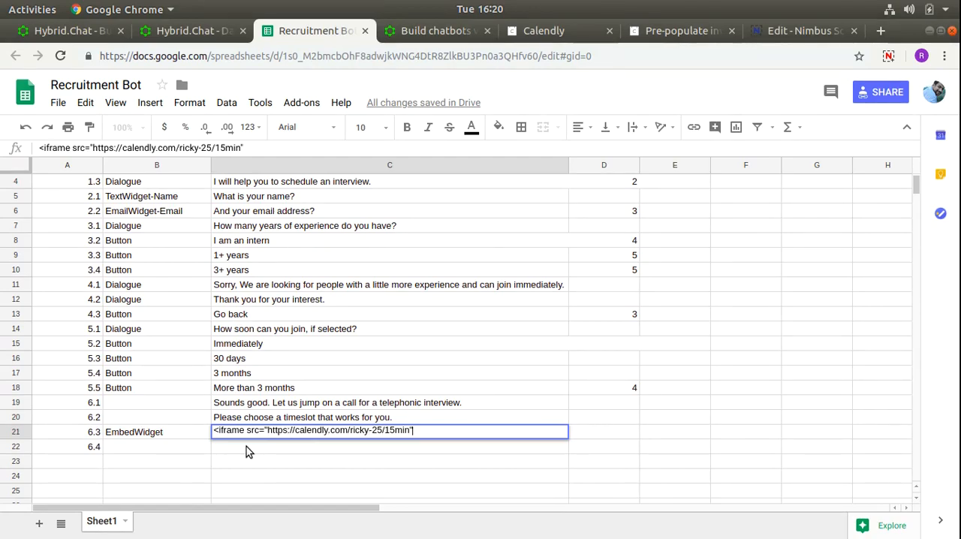
# - Add the attribute width="100%" after the URL in the C21 iframe code
pyautogui.write('widgth="100%')
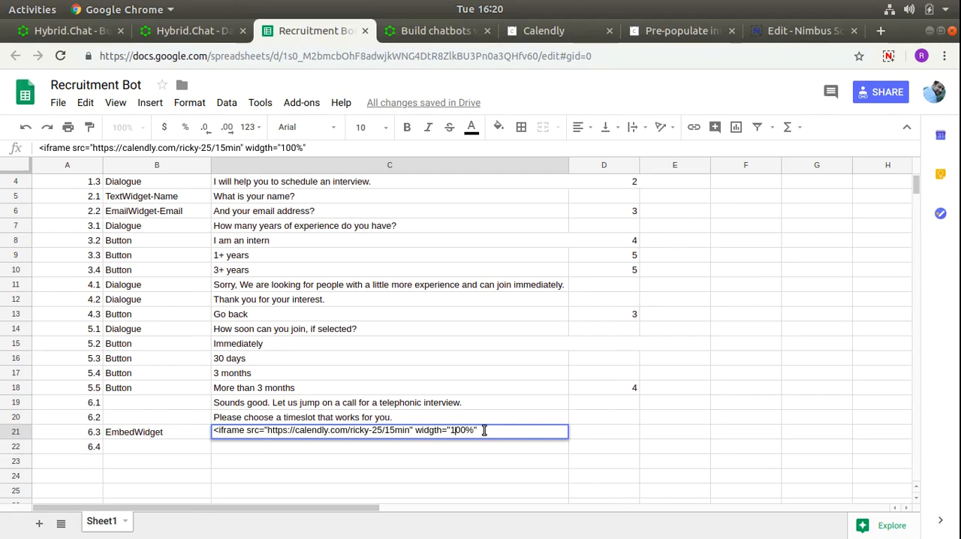
pyautogui.press('BackSpace')
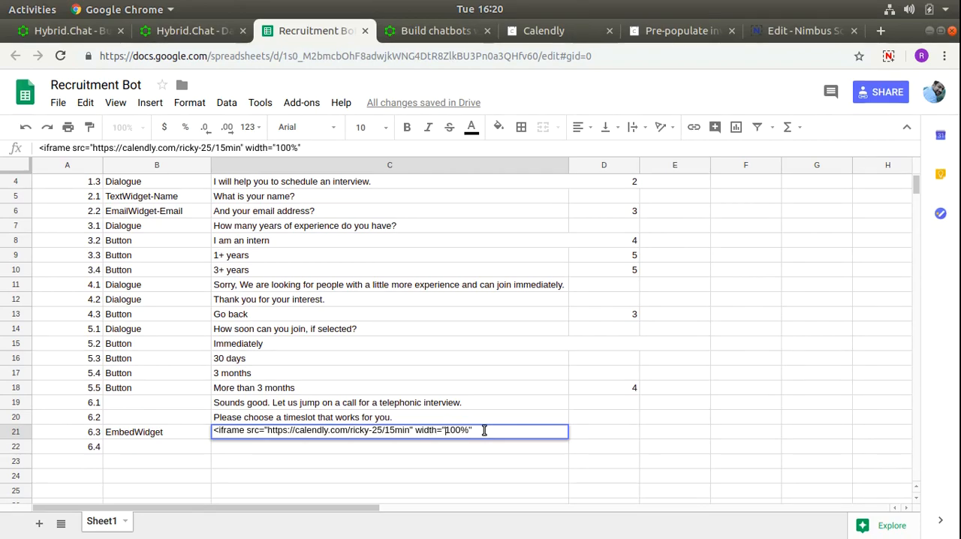
# - Complete the iframe code in C21 by adding height="500px" and the closing </iframe> tag
pyautogui.write('height="500px"></iframe')
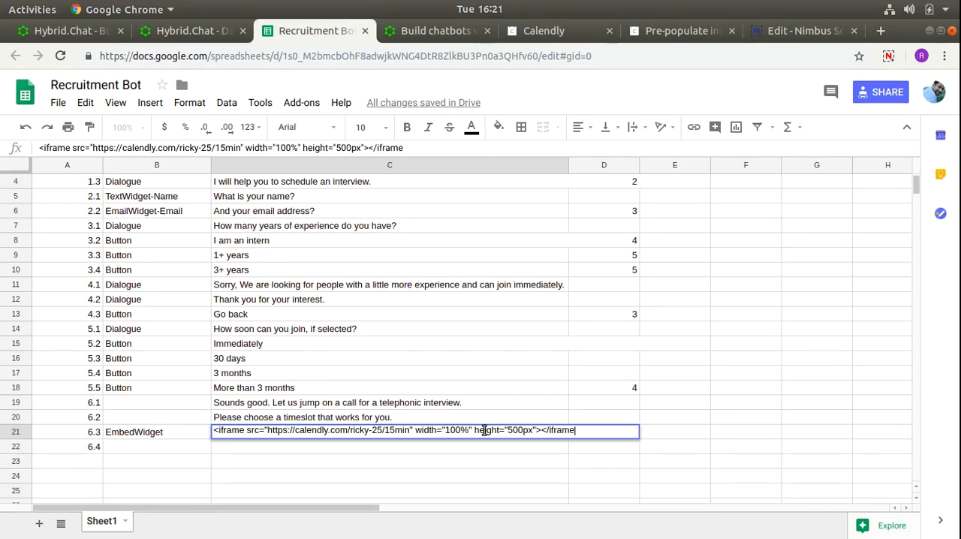
pyautogui.write('>')
pyautogui.press('Return')
# - Fill in row 22 for ID 6.4 with the type Button and the text Done
pyautogui.press('Left')
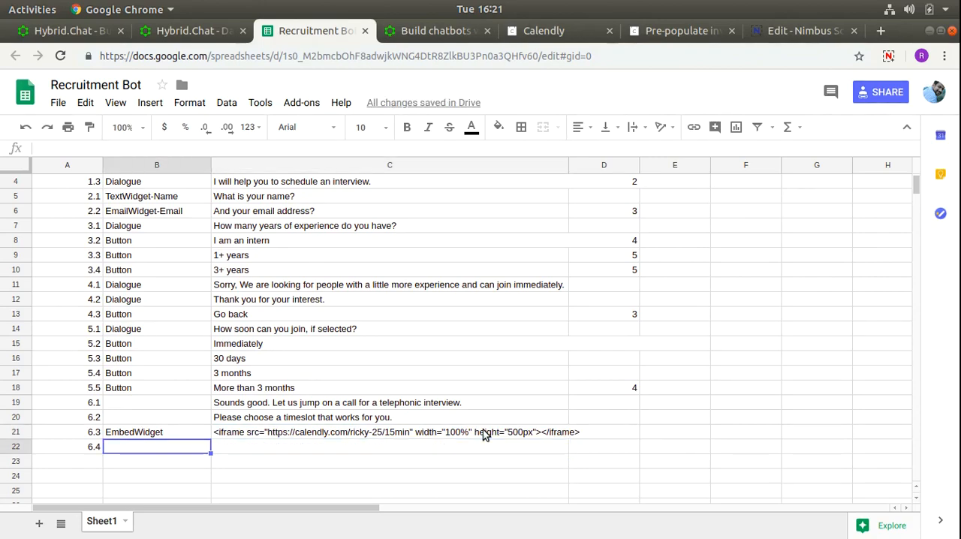
pyautogui.press('Right')
pyautogui.press('Left')
pyautogui.write('Button')
pyautogui.press('Tab')
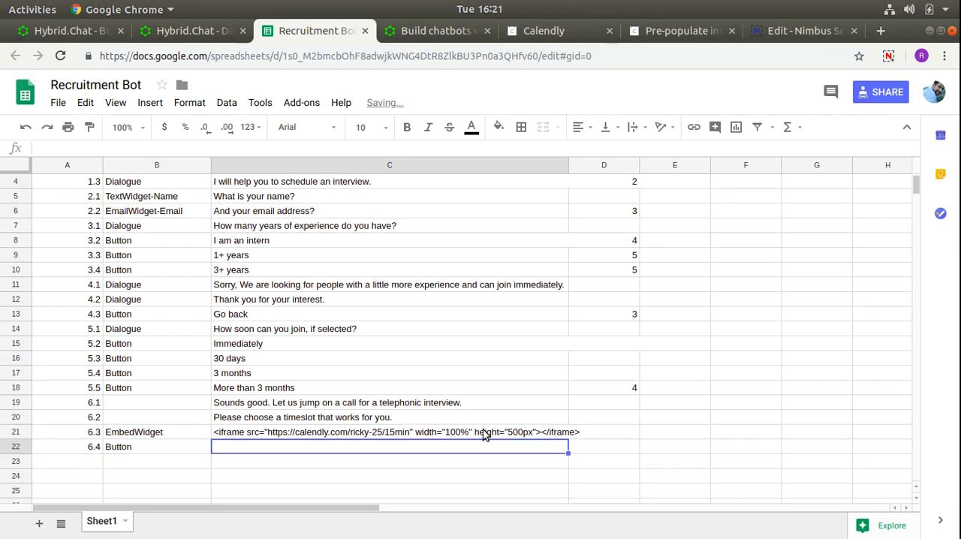
pyautogui.write('Done')
pyautogui.press('Return')
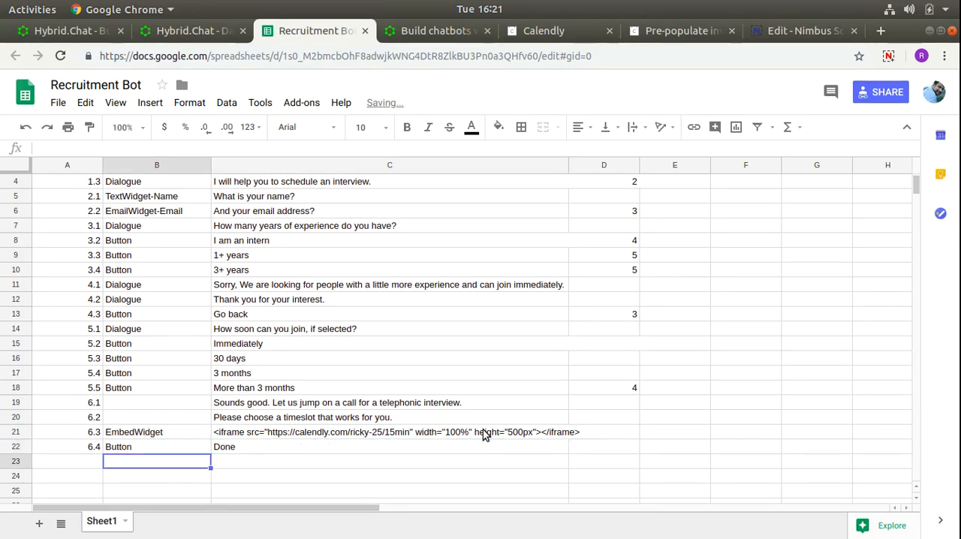
# - Add a Go back entry of type Button with Goto 3 in row 23 and set the Goto of Done to 7
pyautogui.write('Bu')
pyautogui.press('Tab')
pyautogui.write('Go')
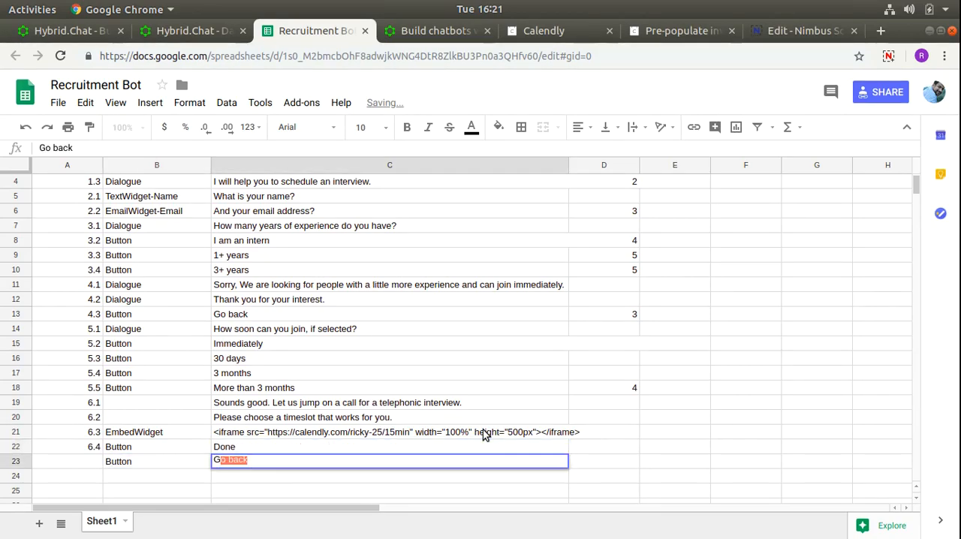
pyautogui.press('Return')
pyautogui.press('Up')
pyautogui.press('Right')
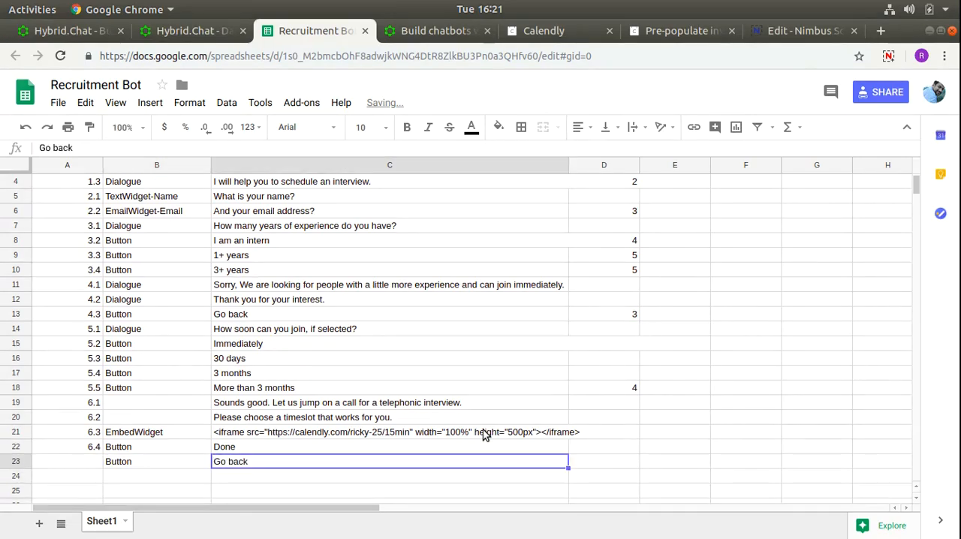
pyautogui.press('Right')
pyautogui.write('3')
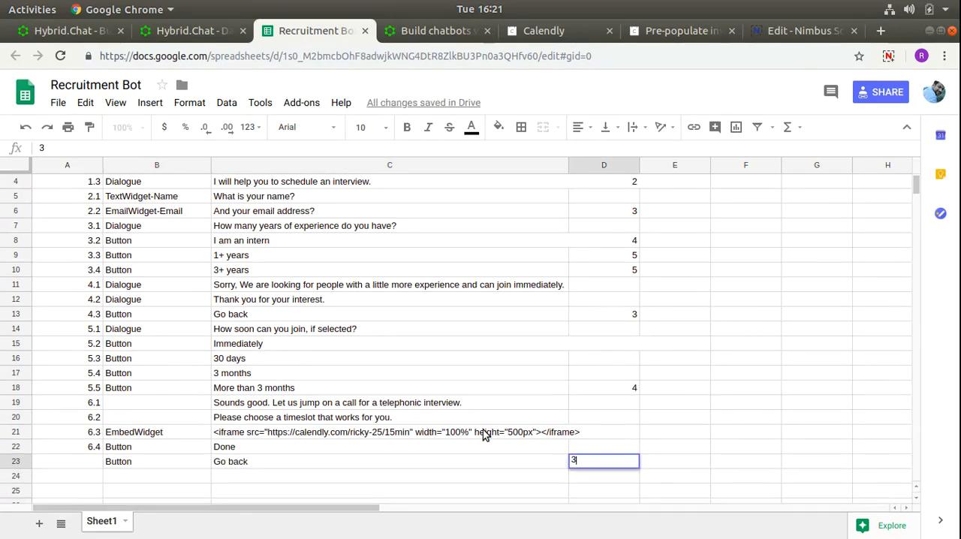
pyautogui.press('Up')
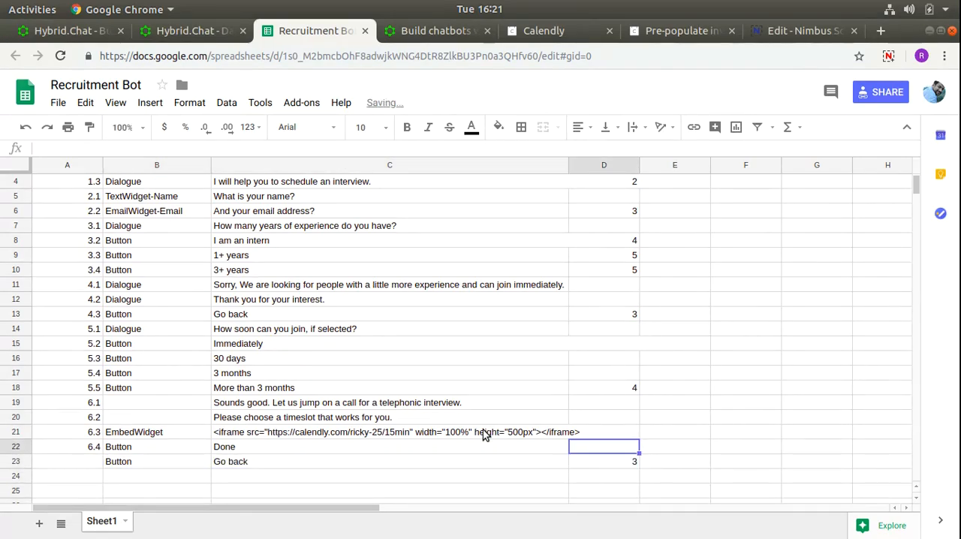
pyautogui.write('7')
pyautogui.press('Return')
# - Start row 24 with the ID 7.1 and the type Dialogue
pyautogui.press('Down')
pyautogui.press('Left')
pyautogui.press('Left')
pyautogui.press('Left')
pyautogui.write('7.1')
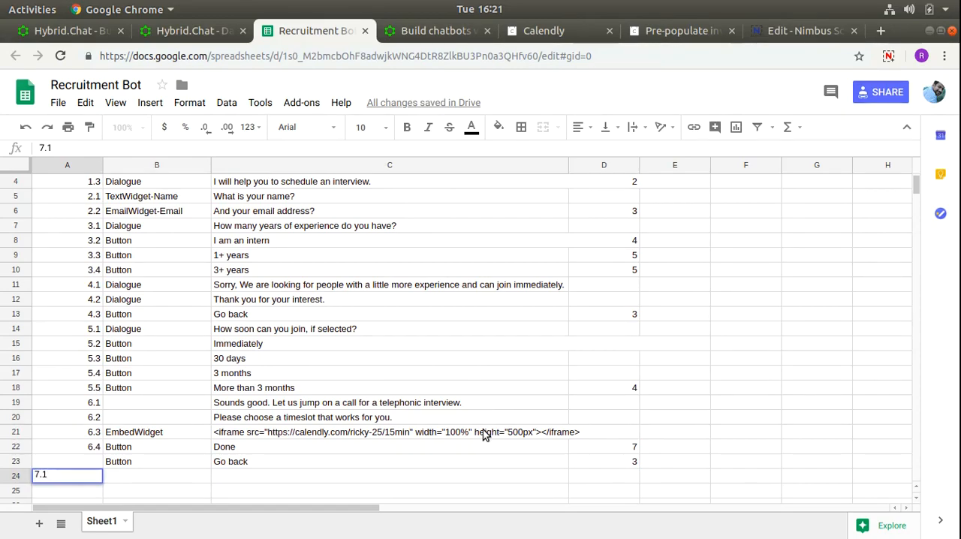
pyautogui.press('Tab')
pyautogui.write('Dia')
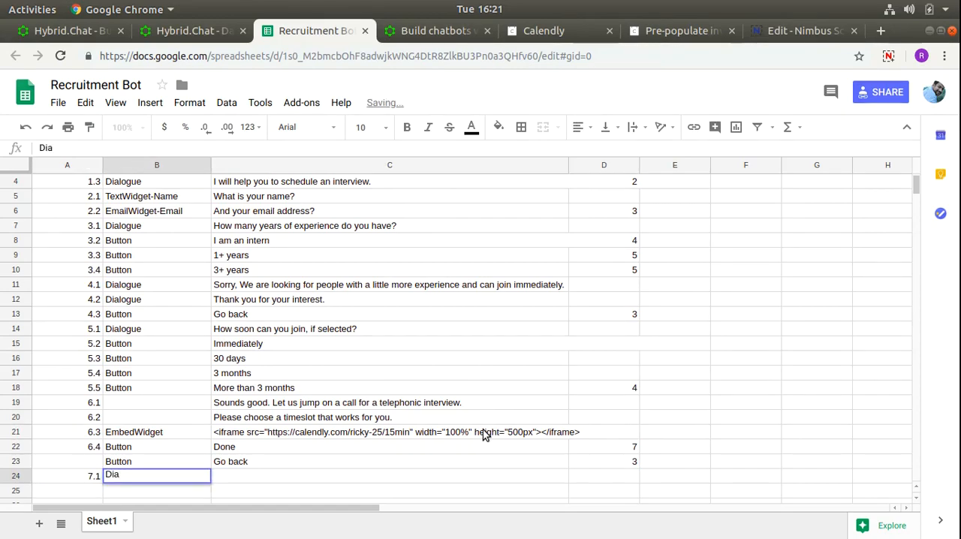
pyautogui.write('logue')
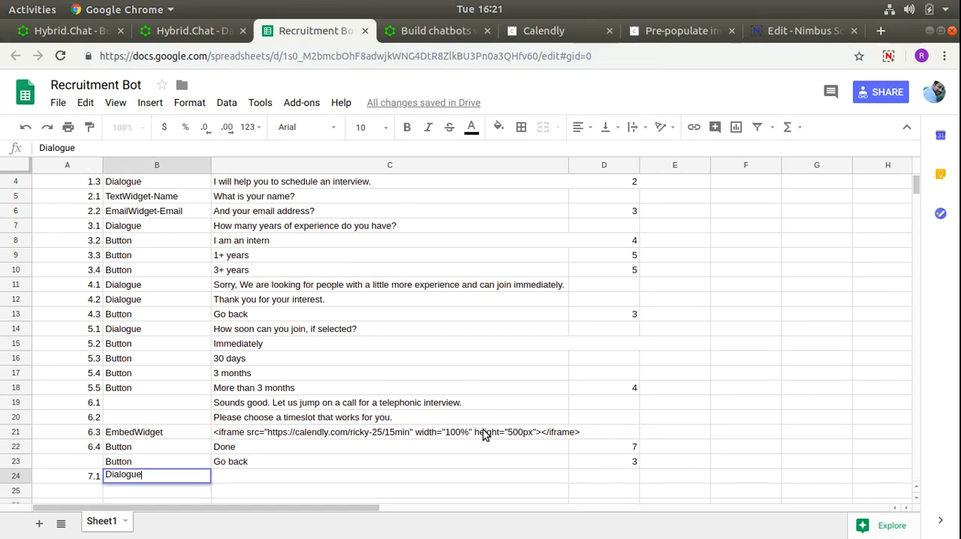
# - Enter the text "Thank you for your interest. We look forward to talk to you." in C24
pyautogui.press('Tab')
pyautogui.write('Thank you')
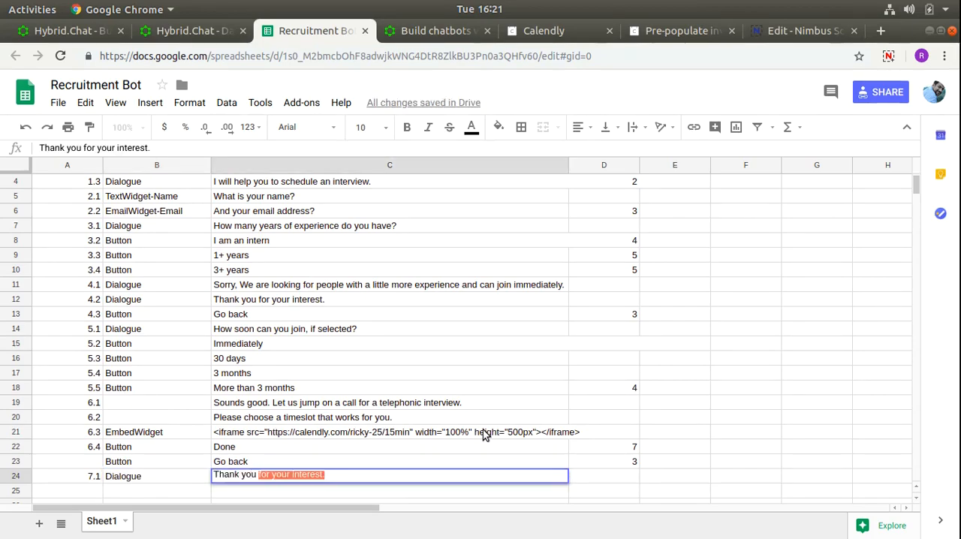
pyautogui.press('Right')
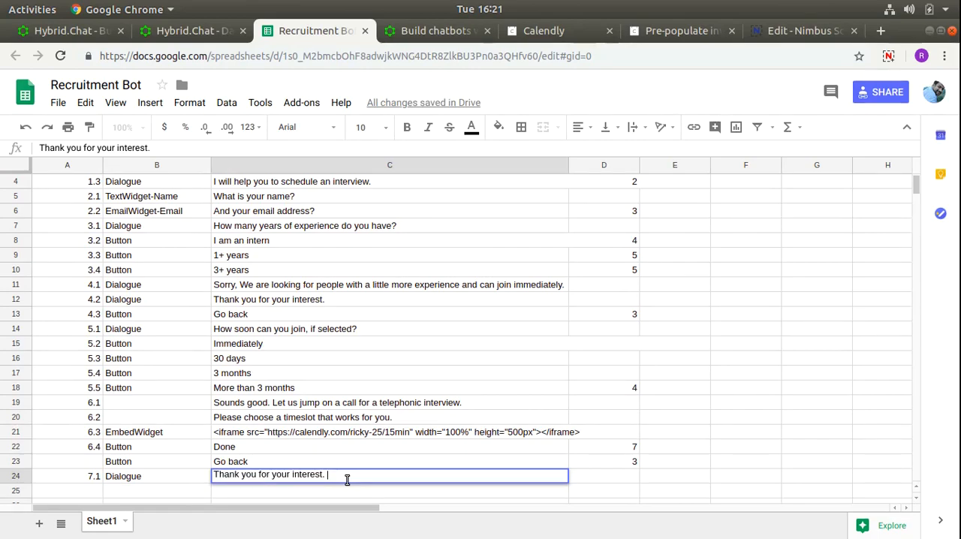
pyautogui.write('We look forward to talk to y')
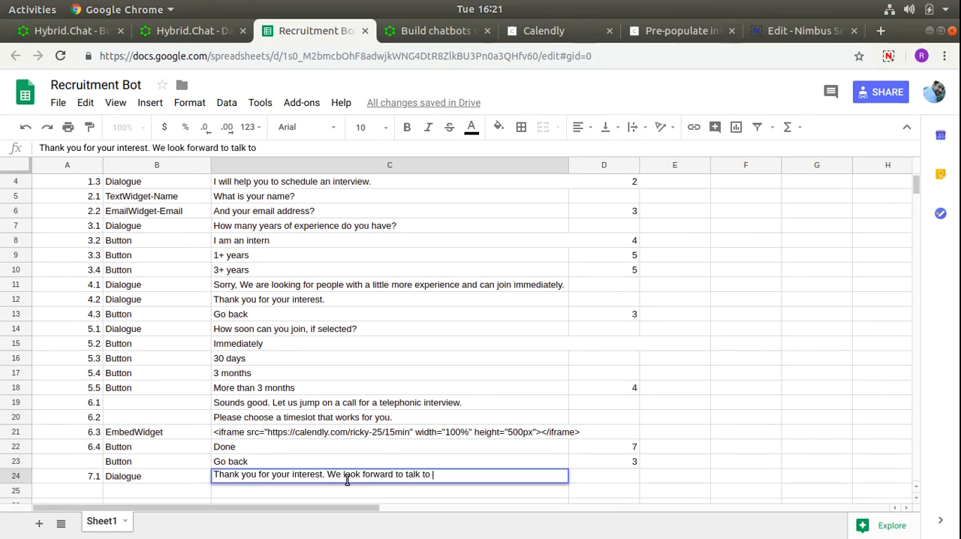
pyautogui.write('ou.')
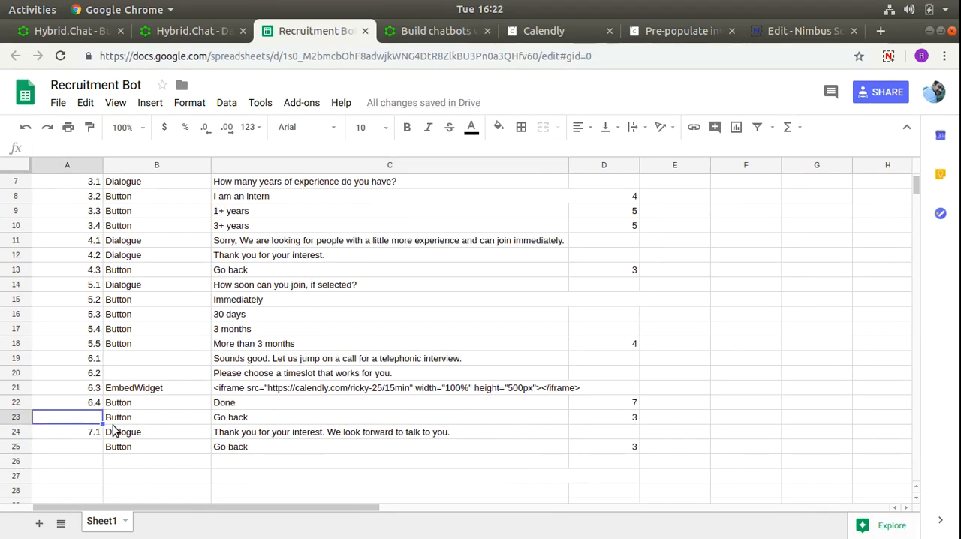
# - Give the Go back buttons in rows 23 and 25 the IDs 6.5 and 7.2
pyautogui.write('6.5')
pyautogui.press('Return')
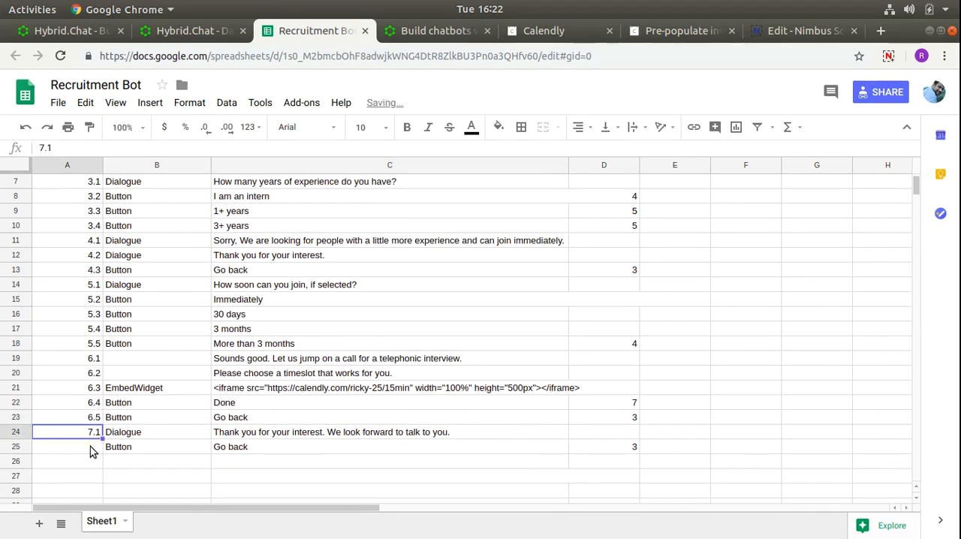
pyautogui.click(90, 446)
pyautogui.write('7.2')
pyautogui.press('Return')
# - Set the Goto value to 6 for the Immediately, 30 days and 3 months buttons in D15:D17
pyautogui.click(612, 312)
pyautogui.click(611, 300)
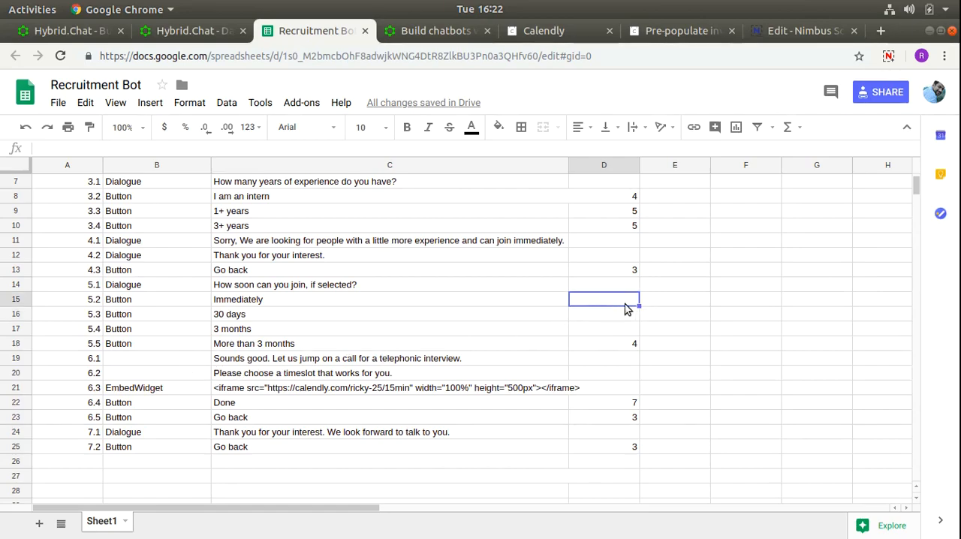
pyautogui.write('6')
pyautogui.press('Return')
pyautogui.write('6')
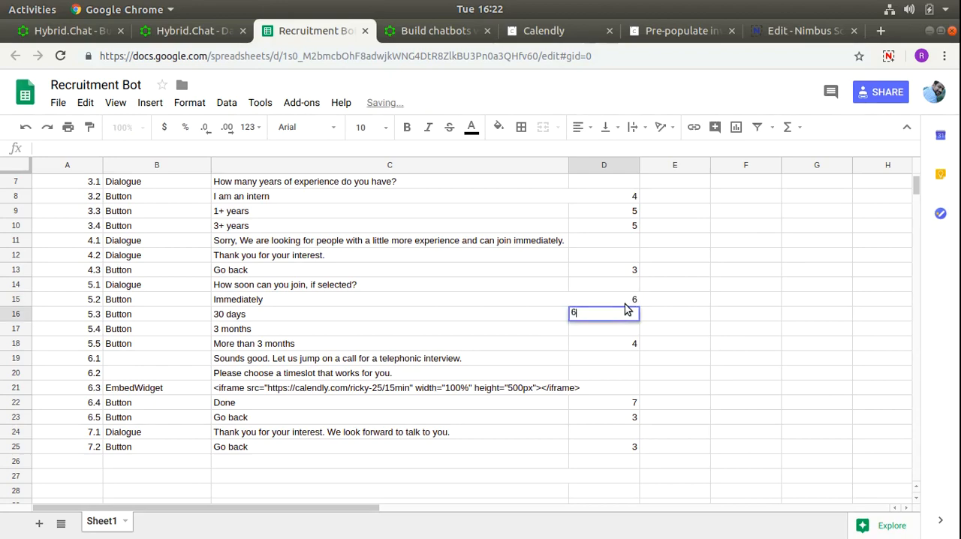
pyautogui.press('Return')
pyautogui.write('6')
pyautogui.press('Return')
pyautogui.moveTo(632, 301); pyautogui.dragTo(631, 330)
pyautogui.scroll(2, 586, 467)
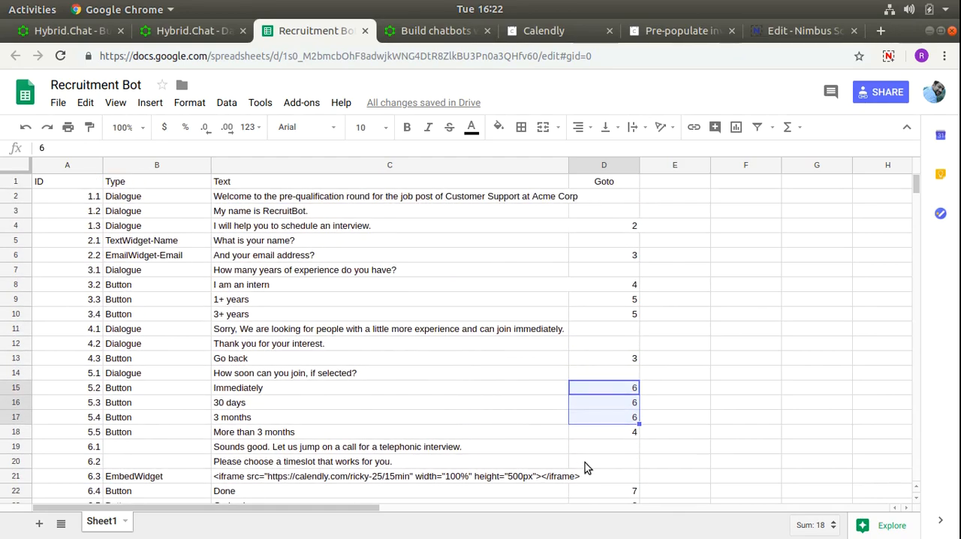
# - Switch to the Hybrid.Chat bot settings and try to update the Recruitment Bot
pyautogui.click(210, 31)
pyautogui.scroll(-5, 342, 394)
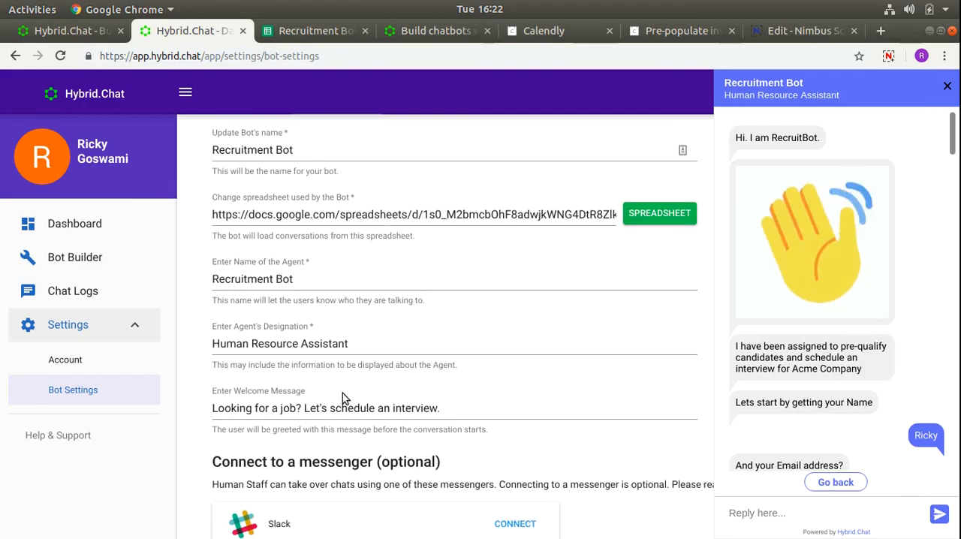
pyautogui.scroll(-4, 292, 449)
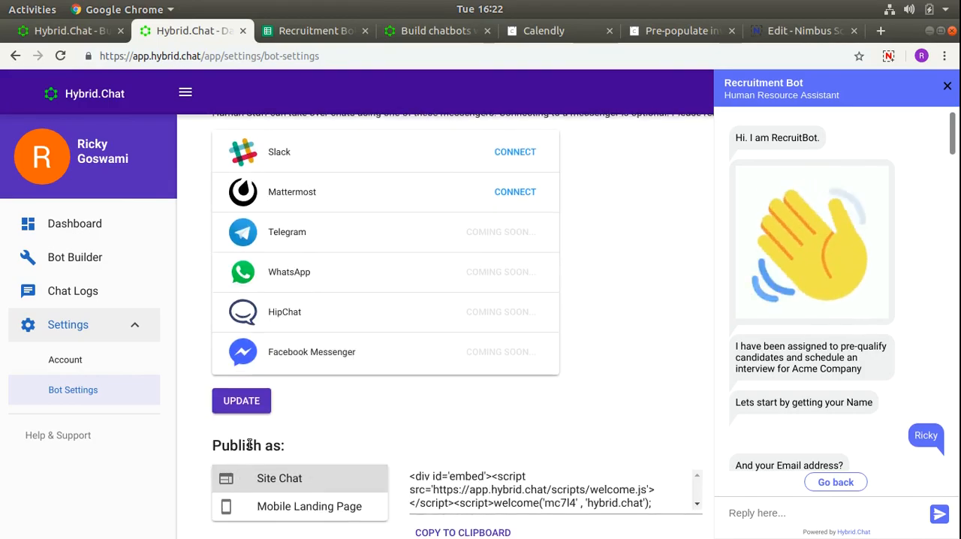
pyautogui.click(242, 403)
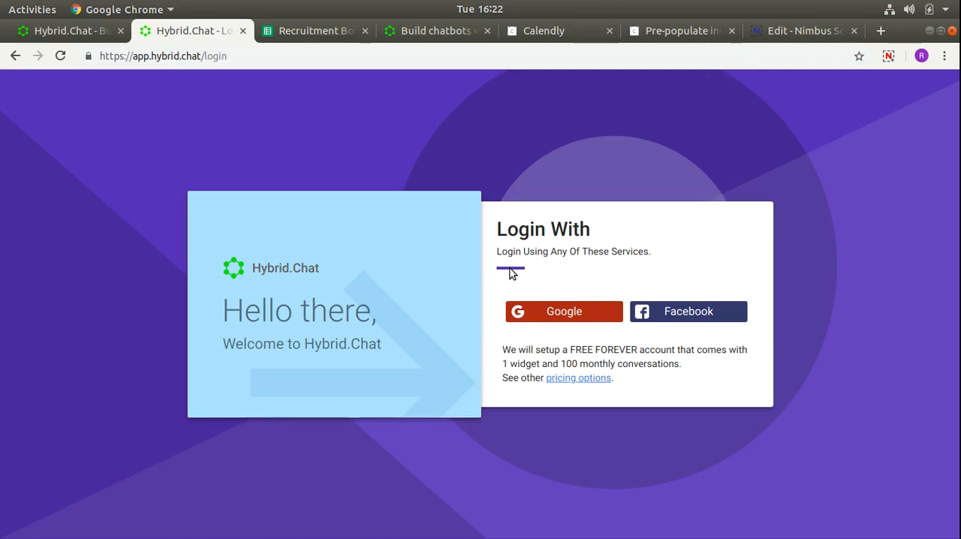
# - Log back in to Hybrid.Chat with the Google account and open the Recruitment Bot in Bot Settings
pyautogui.click(569, 313)
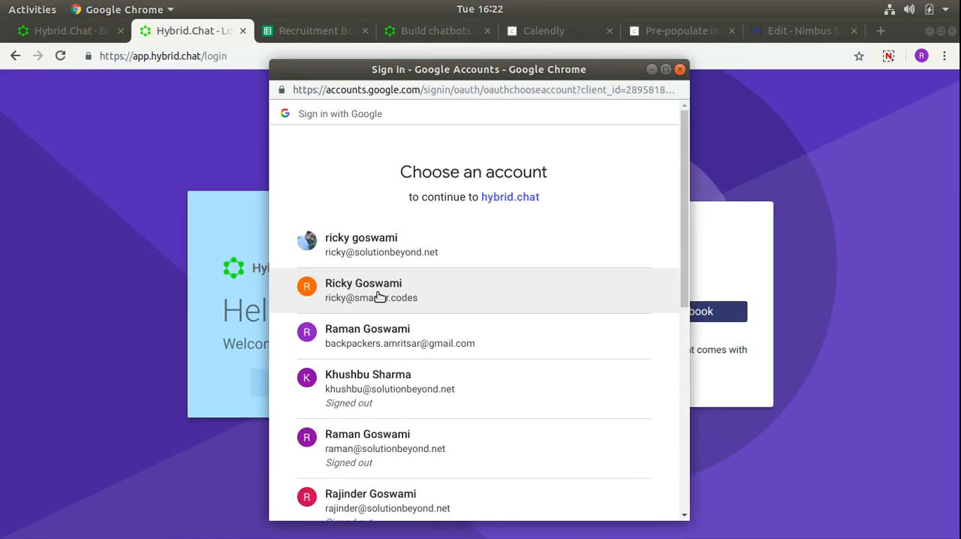
pyautogui.click(378, 294)
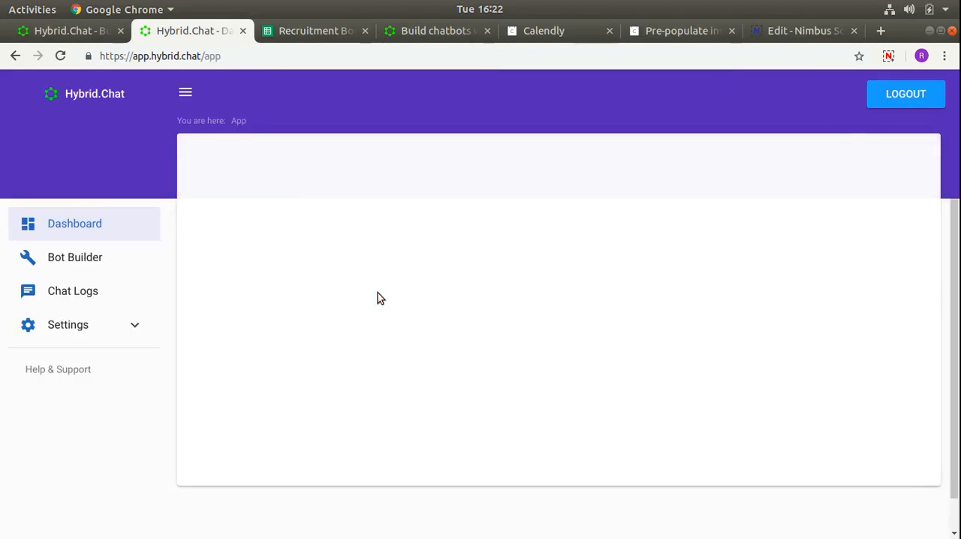
pyautogui.click(71, 324)
pyautogui.click(90, 393)
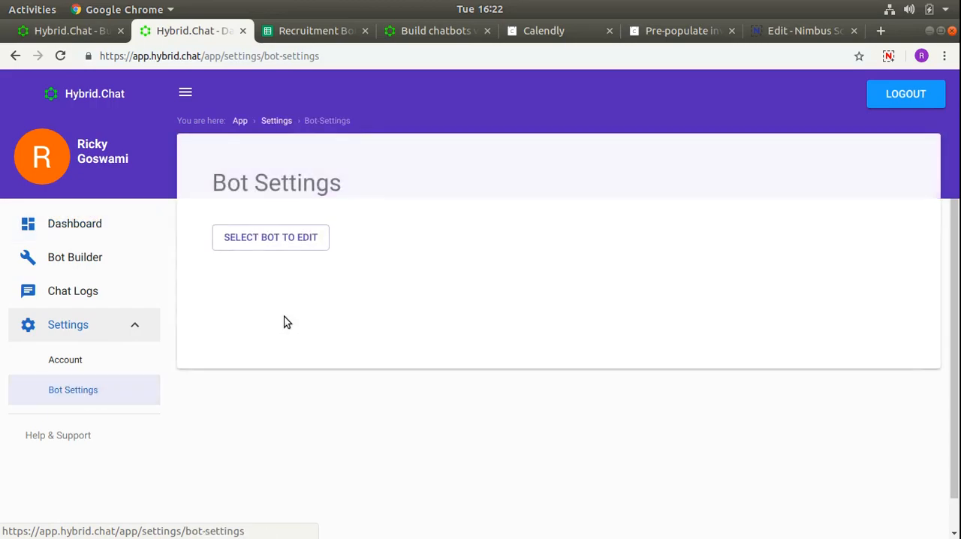
pyautogui.click(270, 241)
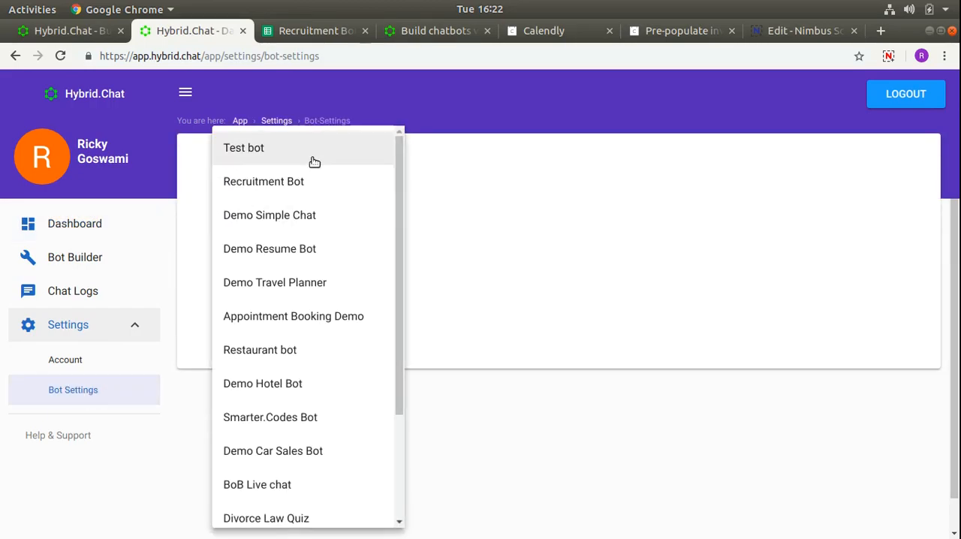
pyautogui.click(312, 181)
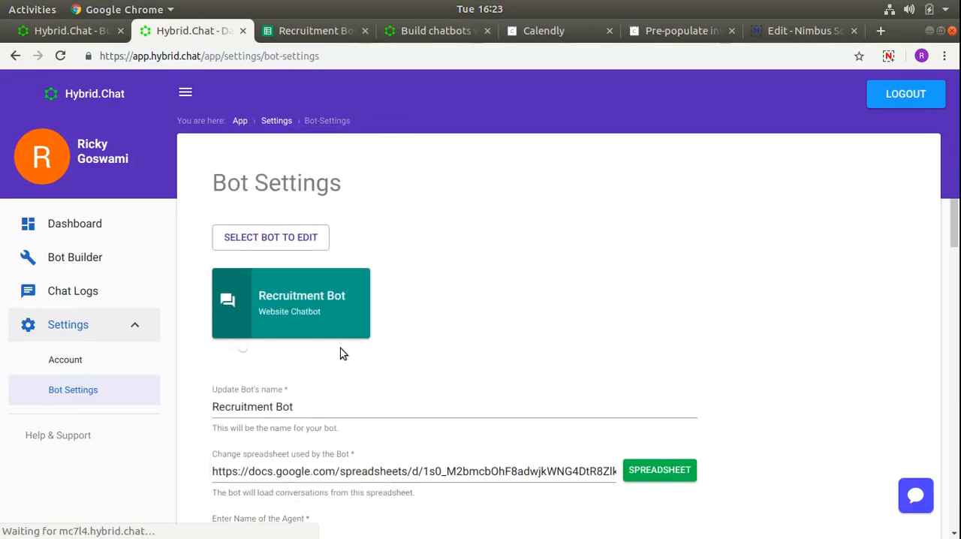
# - Copy the Recruitment Bot spreadsheet's URL and paste it over the spreadsheet address used by the bot in Hybrid.Chat
pyautogui.scroll(-8, 480, 358)
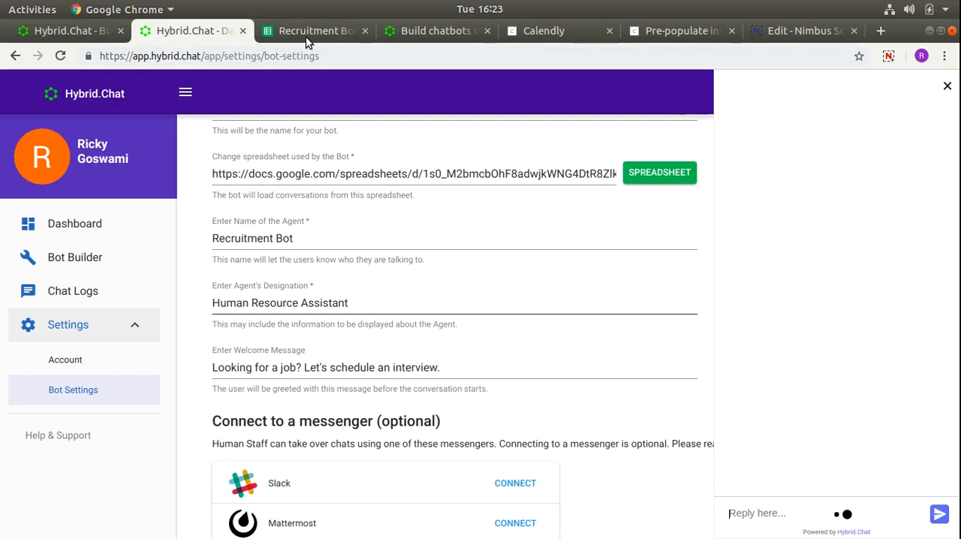
pyautogui.click(315, 30)
pyautogui.click(325, 57)
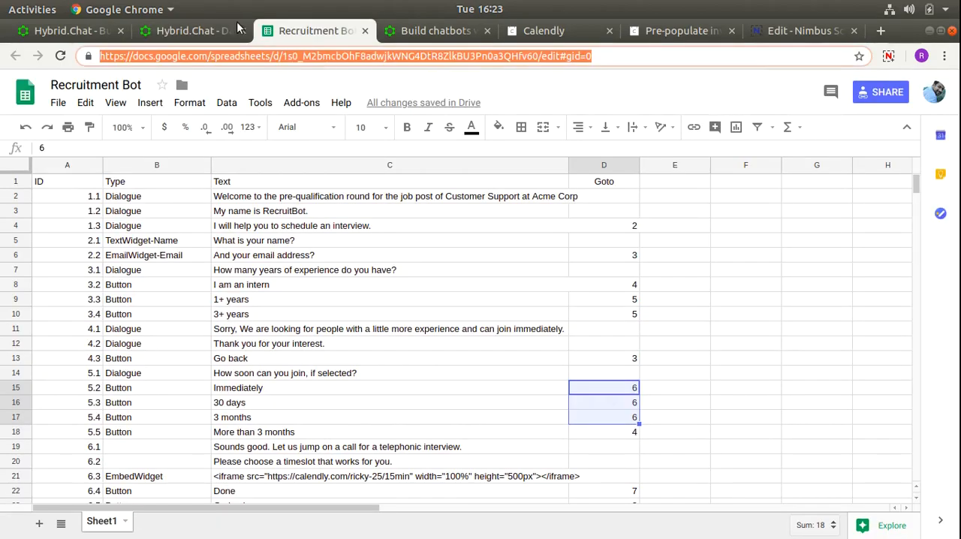
pyautogui.click(193, 30)
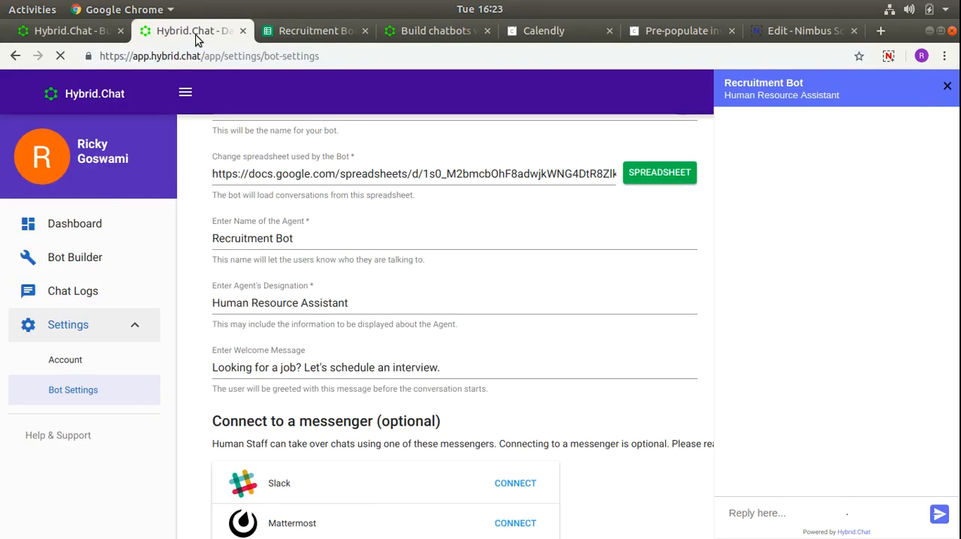
pyautogui.click(412, 173)
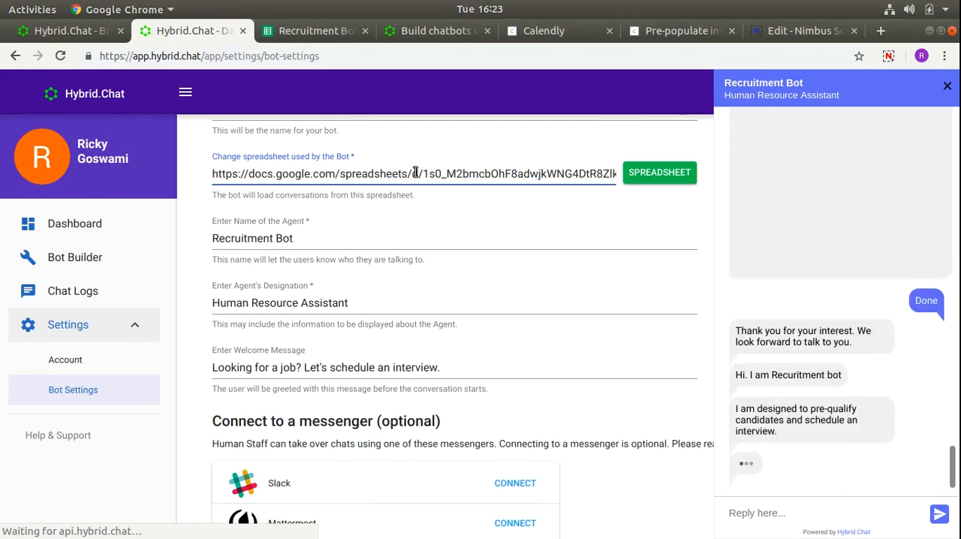
pyautogui.hotkey('ctrl', 'a')
pyautogui.hotkey('ctrl', 'v')
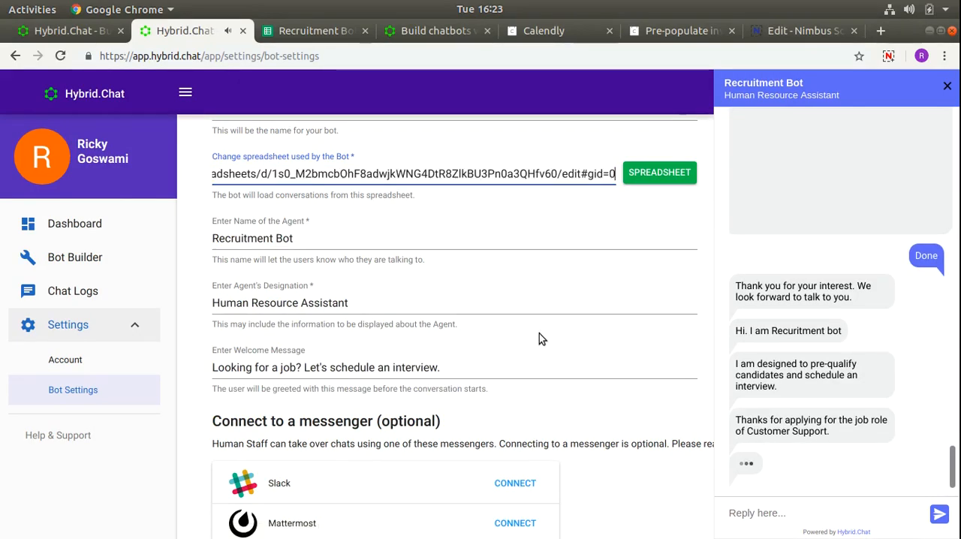
# - Try to update the Recruitment Bot with the newly entered spreadsheet address
pyautogui.scroll(-2, 539, 337)
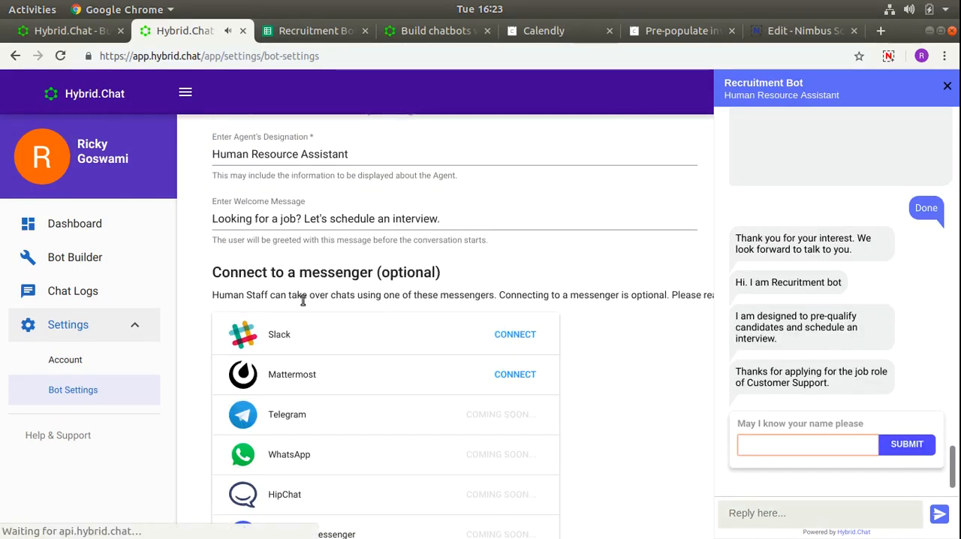
pyautogui.scroll(-2, 214, 357)
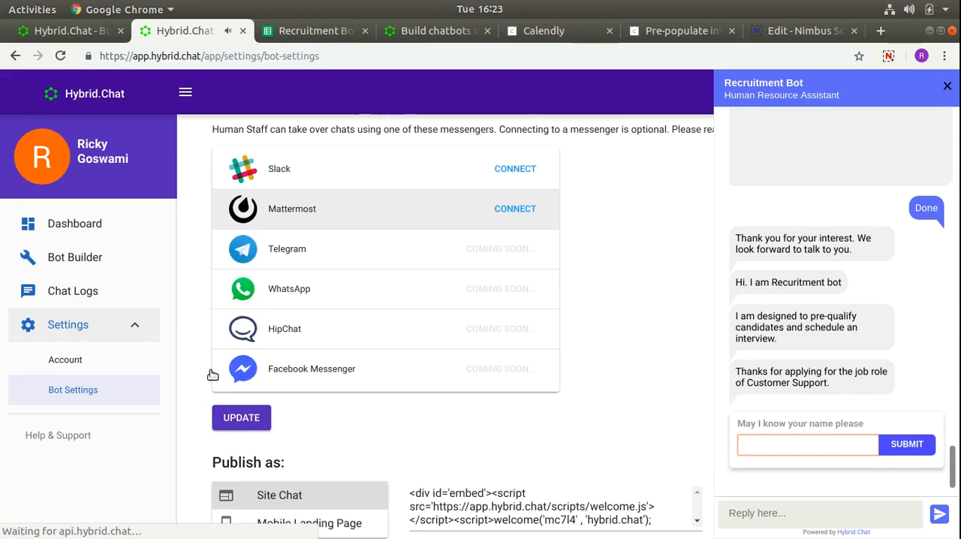
pyautogui.scroll(-1, 225, 391)
pyautogui.click(241, 402)
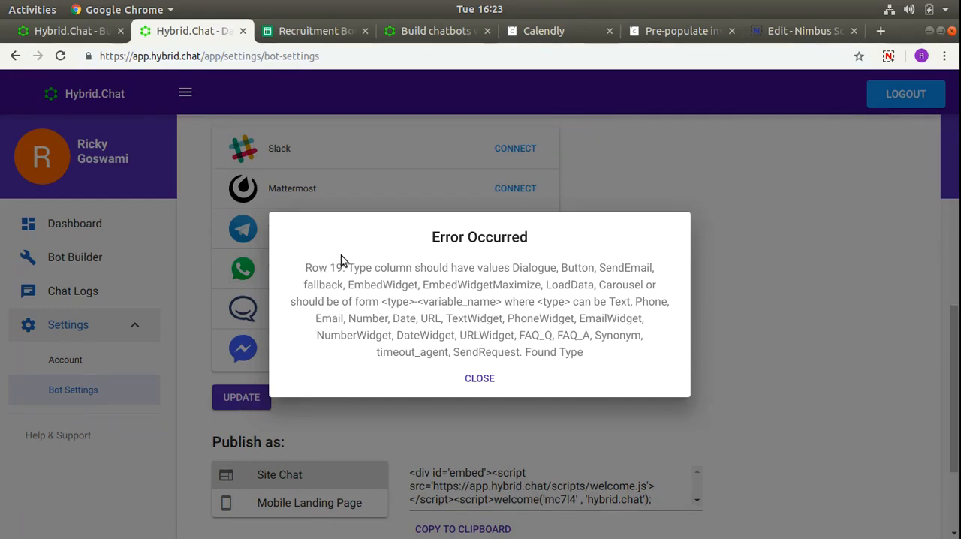
# - Close the error message, switch to the Recruitment Bot spreadsheet in Google Sheets and set the Type of rows 6.1 and 6.2 to Dialogue
pyautogui.click(479, 378)
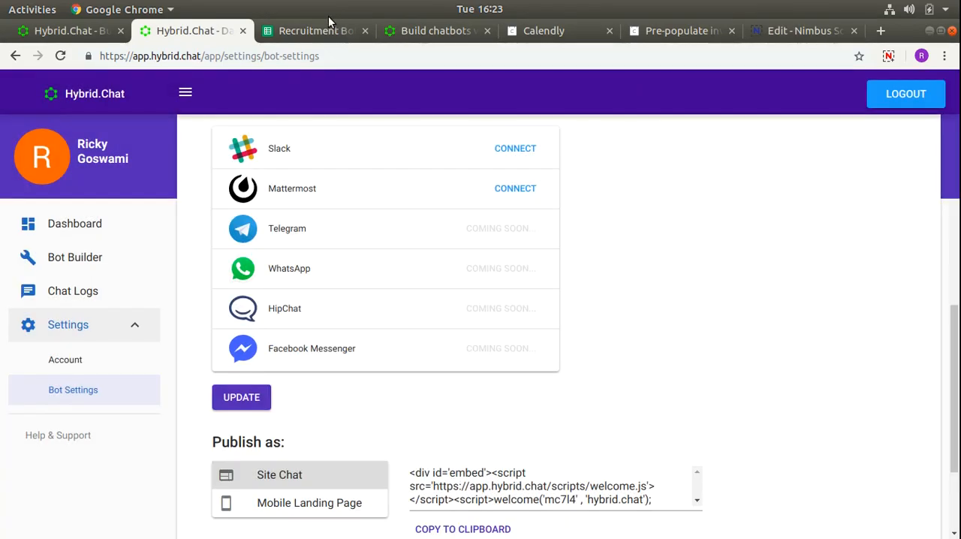
pyautogui.click(319, 31)
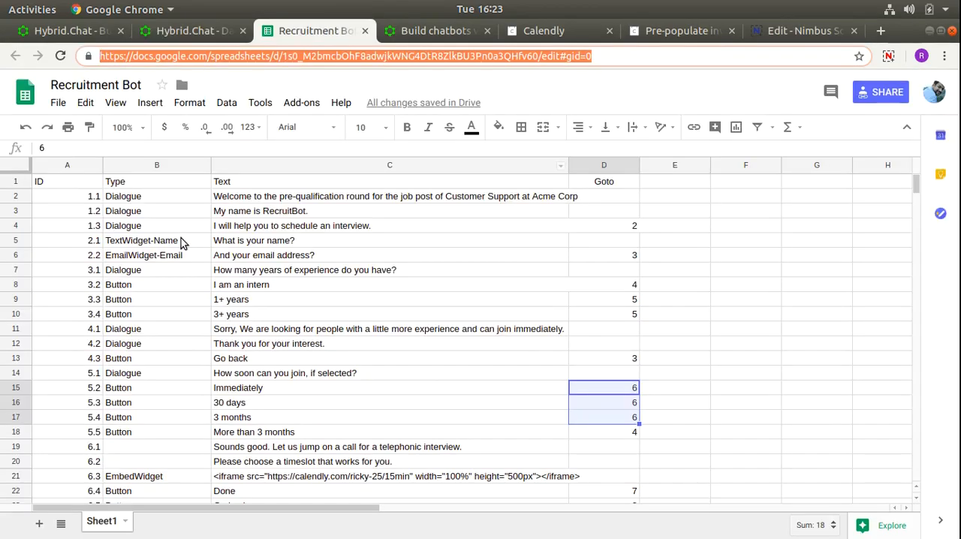
pyautogui.click(73, 451)
pyautogui.click(138, 451)
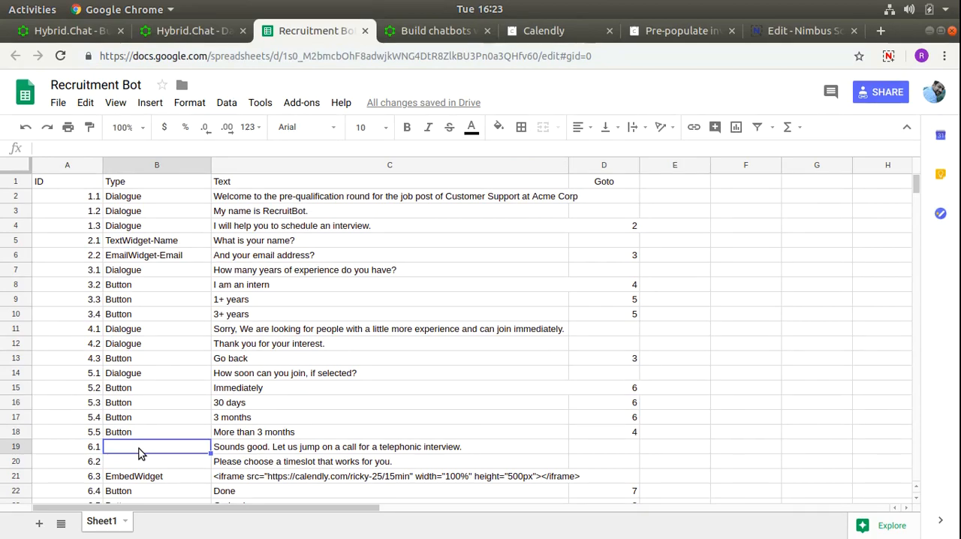
pyautogui.write('Dialogue')
pyautogui.press('Return')
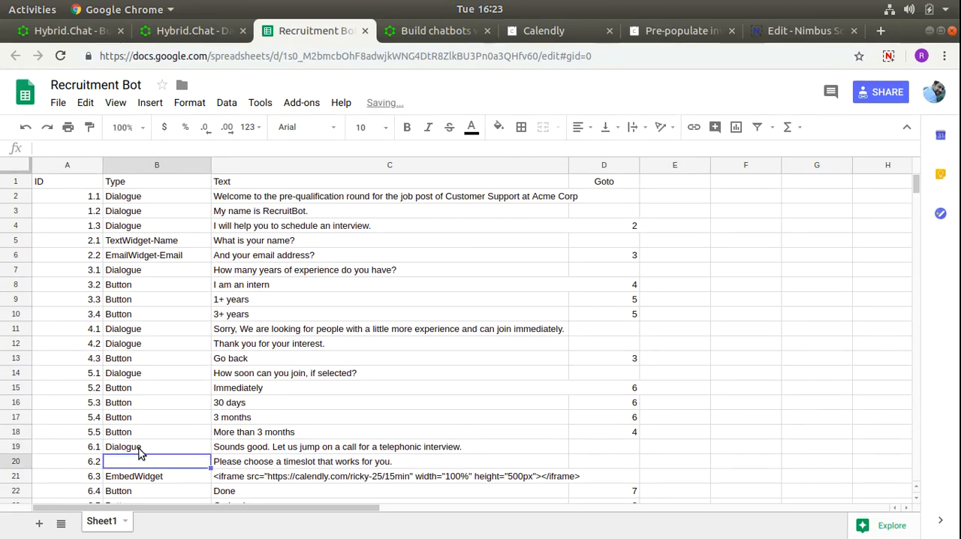
pyautogui.write('D')
pyautogui.press('Return')
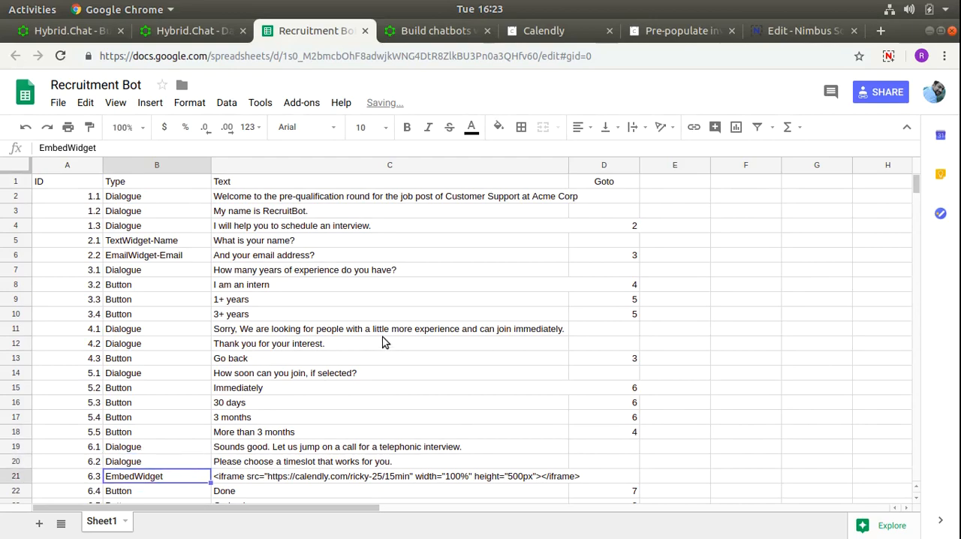
# - Check the remaining spreadsheet rows, return to the Hybrid.Chat bot settings and update the Recruitment Bot with the corrected spreadsheet
pyautogui.scroll(-1, 373, 344)
pyautogui.scroll(-2, 373, 343)
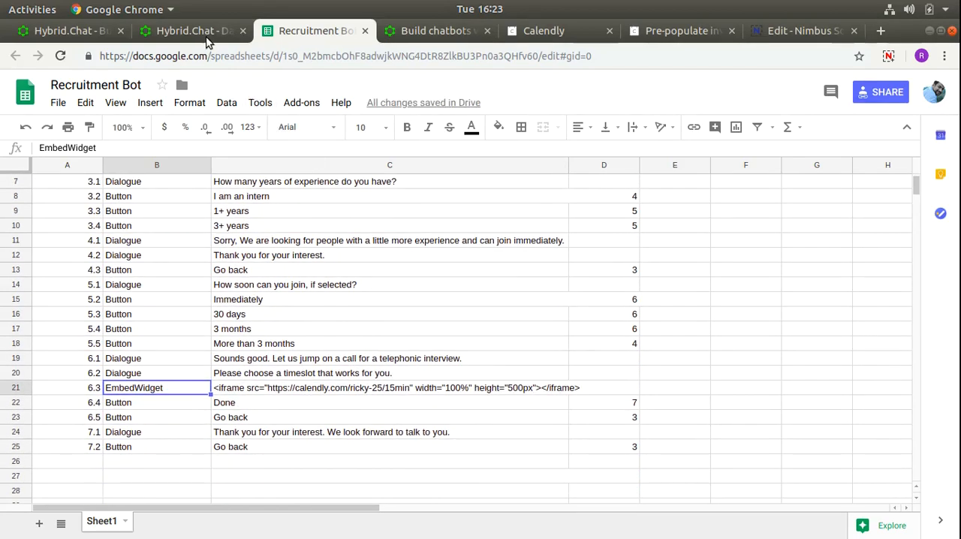
pyautogui.click(208, 41)
pyautogui.click(258, 404)
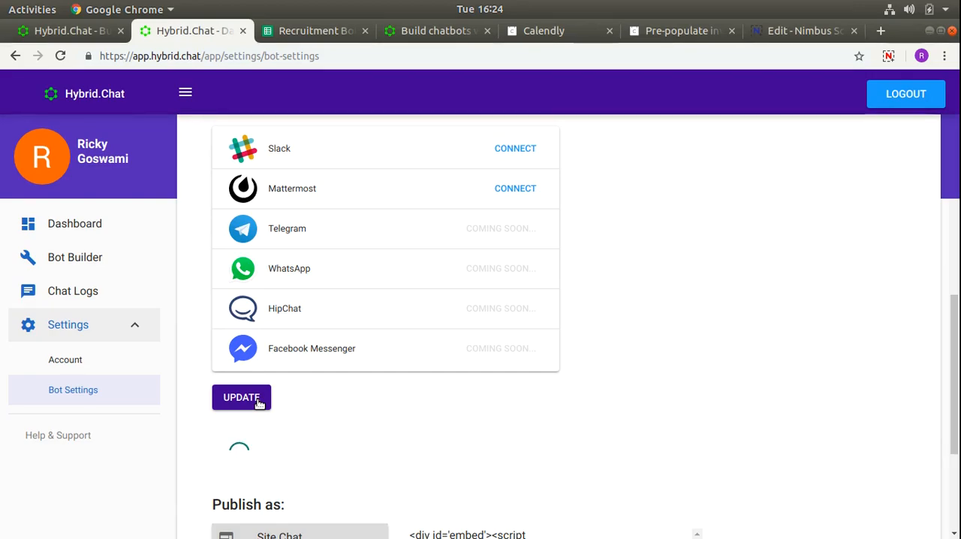
# - Check the Recruitment Bot spreadsheet, return to the Hybrid.Chat bot settings, dismiss the update notice and examine the chat's welcome message
pyautogui.click(298, 36)
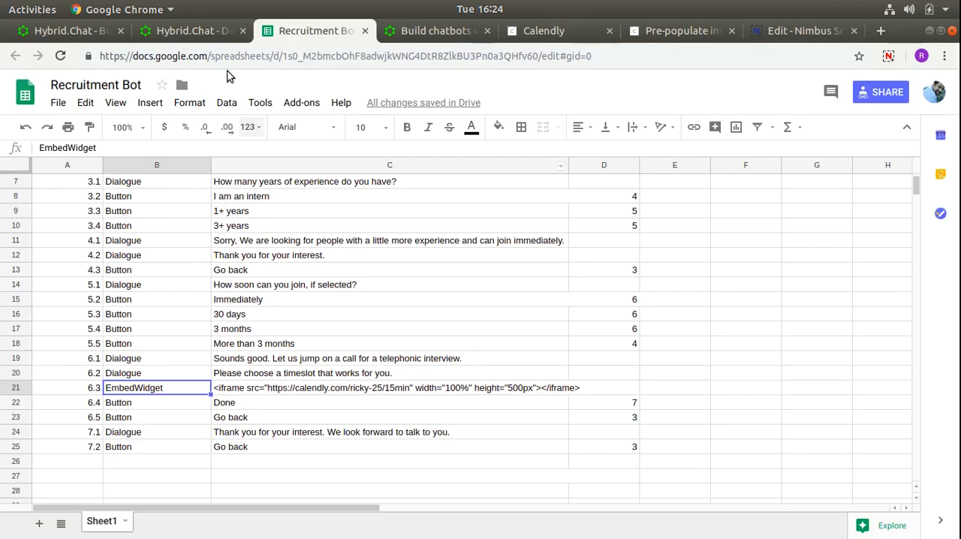
pyautogui.click(181, 32)
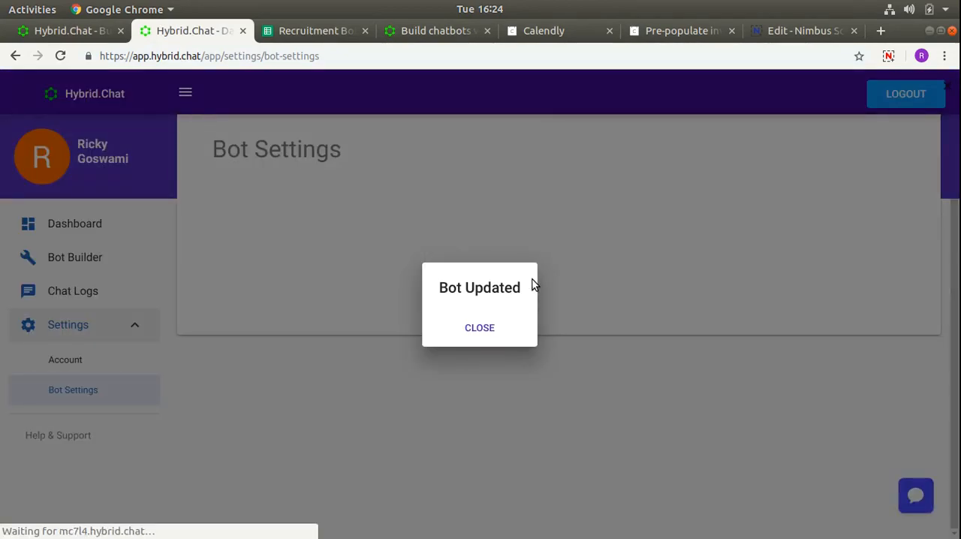
pyautogui.click(480, 330)
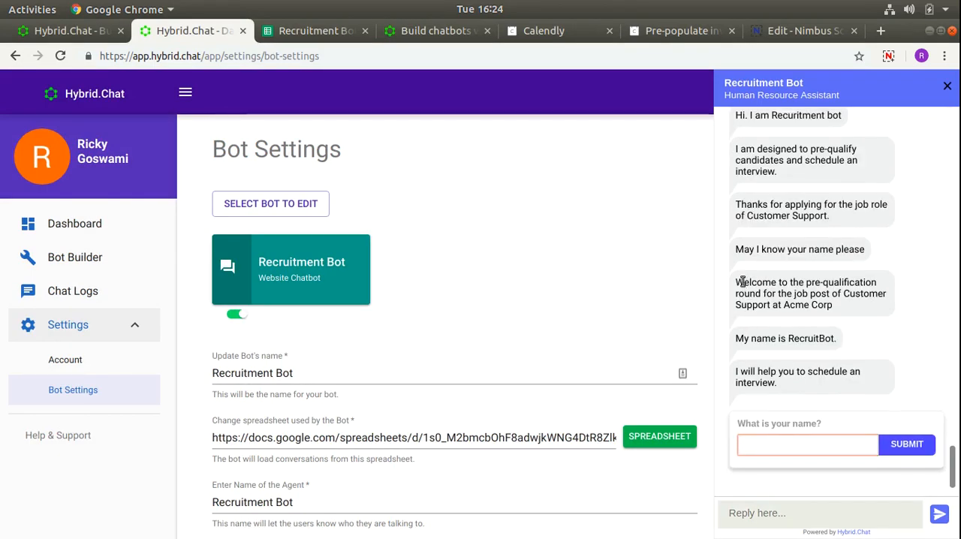
pyautogui.moveTo(739, 282); pyautogui.dragTo(846, 307)
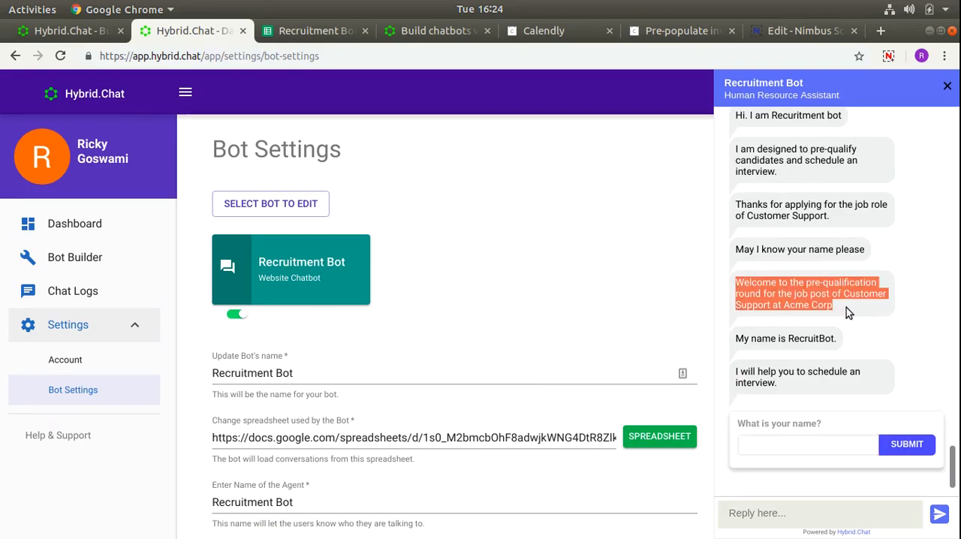
pyautogui.click(846, 308)
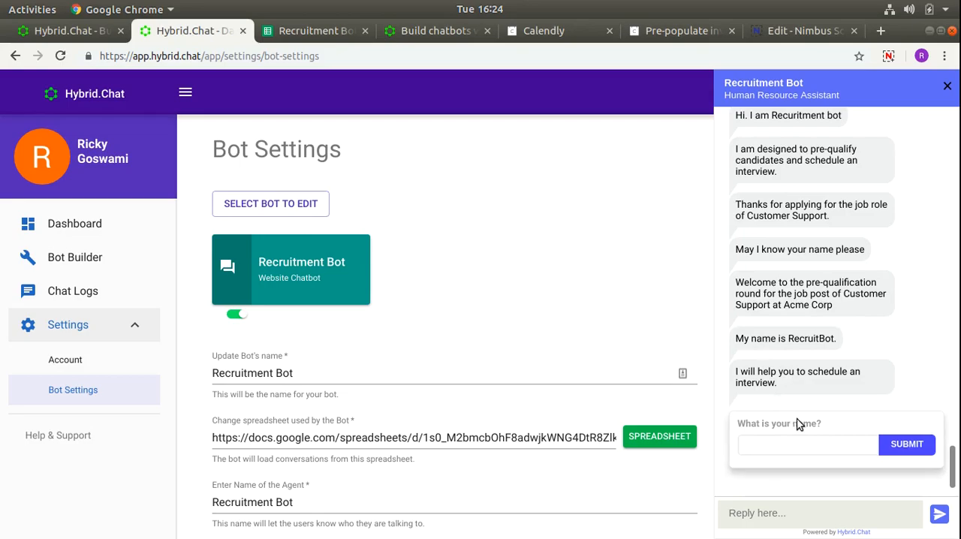
# - Test the Recruitment Bot chat by submitting the candidate's name and e-mail address
pyautogui.click(799, 439)
pyautogui.write('Ricky')
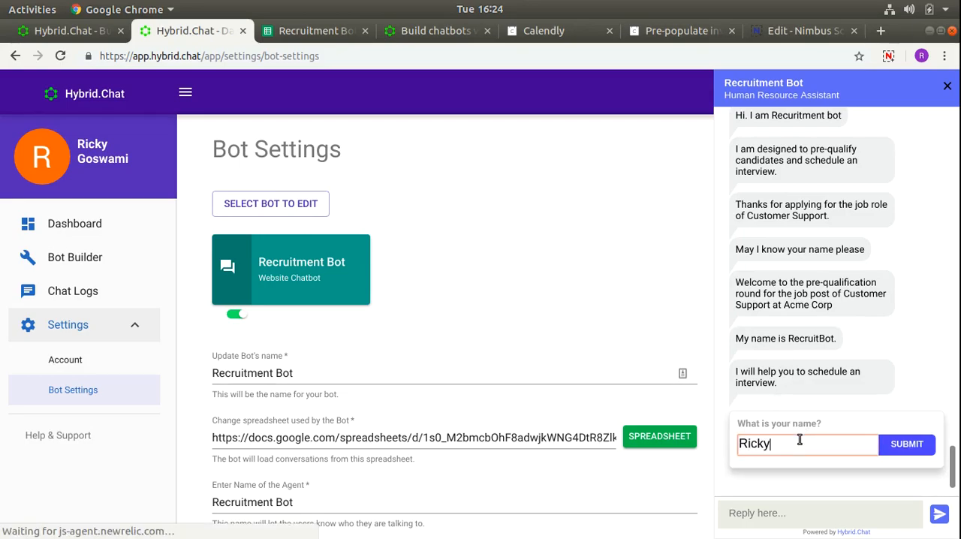
pyautogui.press('Return')
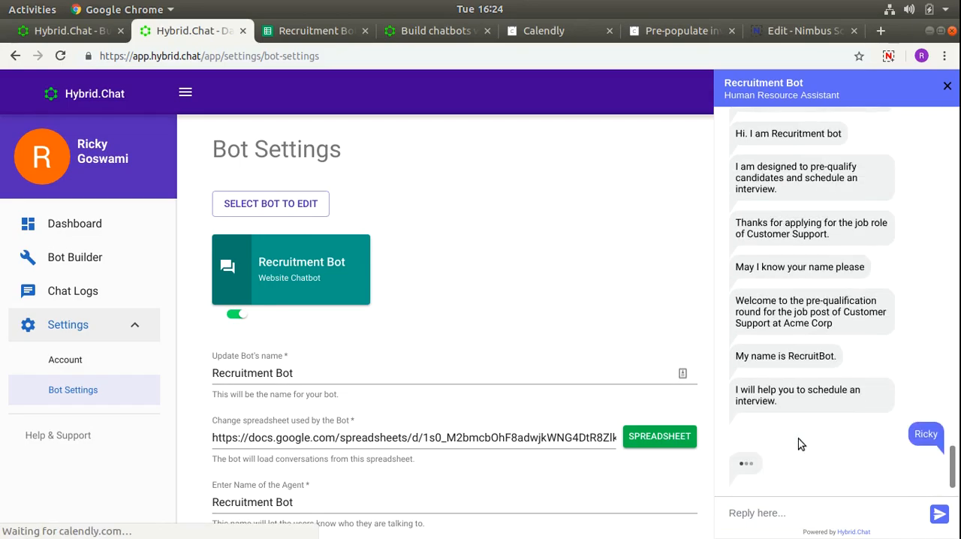
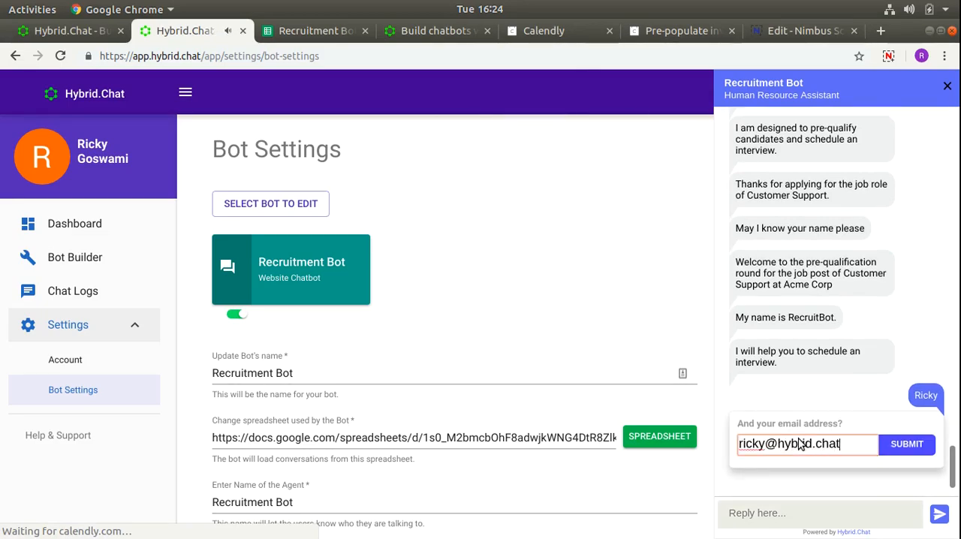
pyautogui.press('Return')
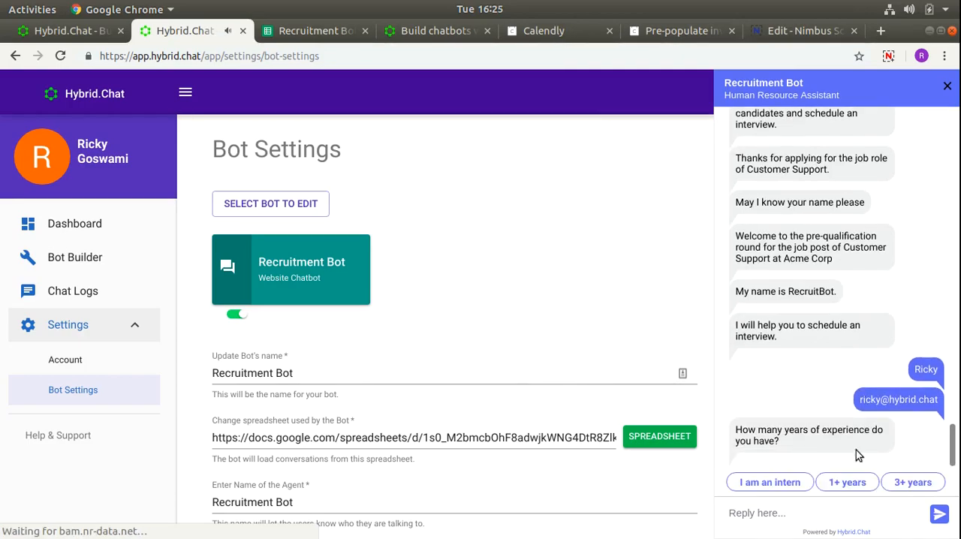
# - Test the chat's answer paths with I am an intern, Go back, 1+ years and Immediately
pyautogui.click(769, 483)
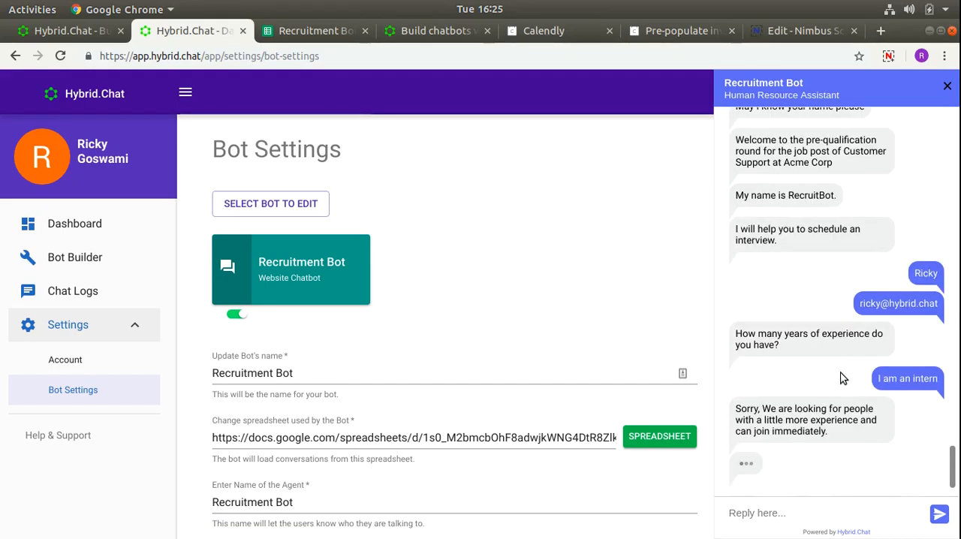
pyautogui.click(842, 484)
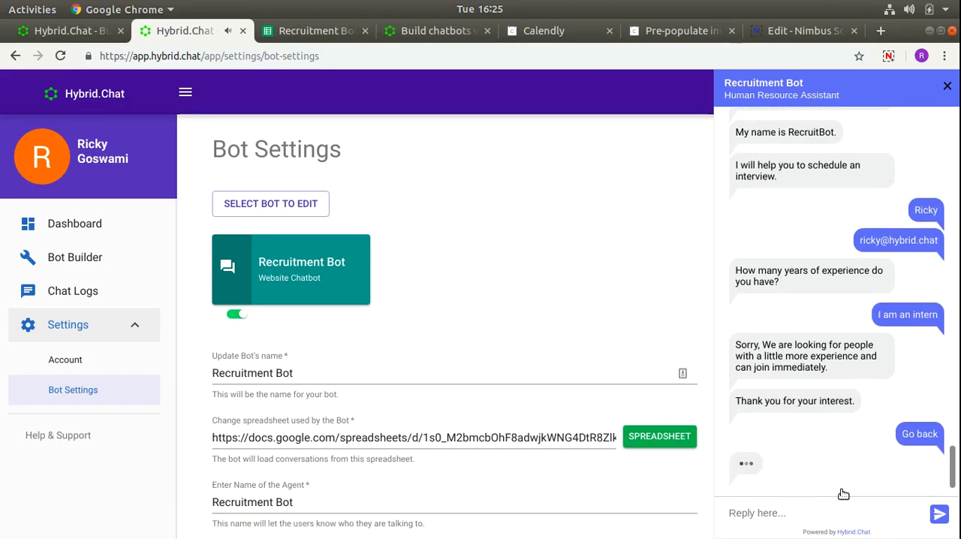
pyautogui.click(844, 482)
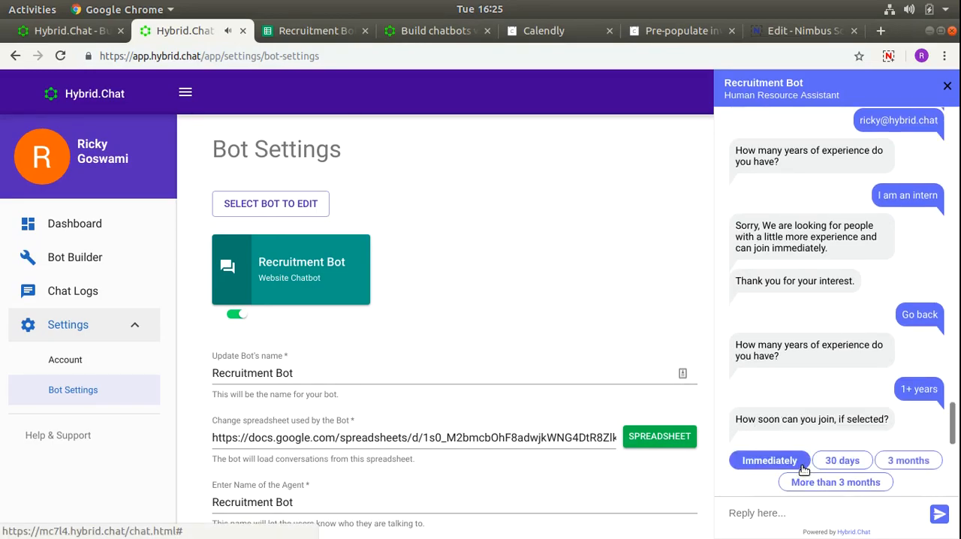
pyautogui.click(787, 461)
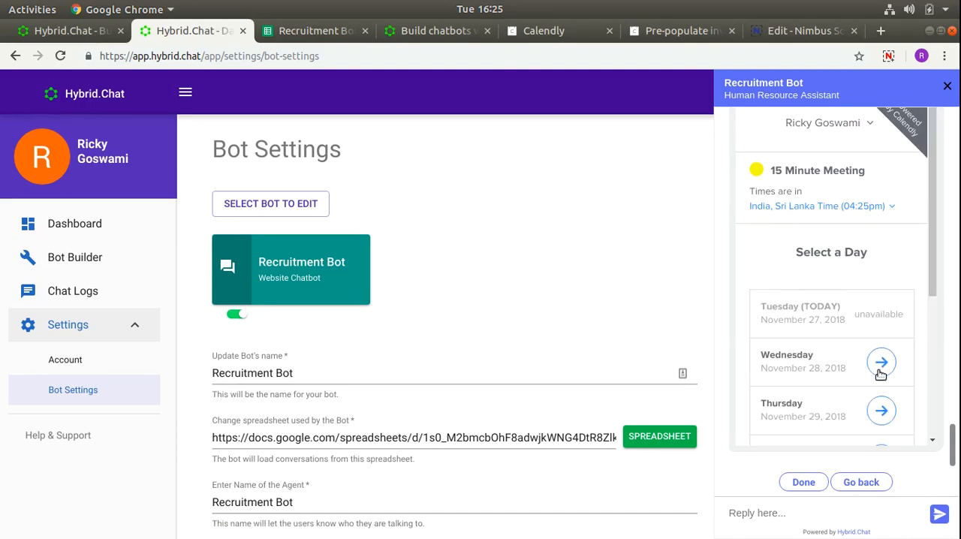
# - Book the 15 Minute Meeting for Wednesday, November 28, 2018 at 11:30am in the embedded Calendly widget
pyautogui.click(880, 368)
pyautogui.click(868, 308)
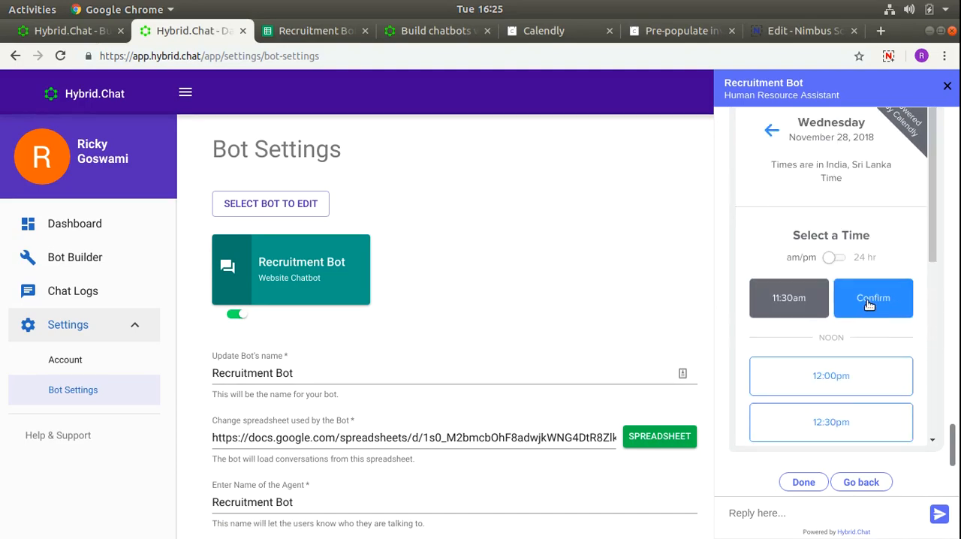
pyautogui.click(869, 304)
pyautogui.click(818, 377)
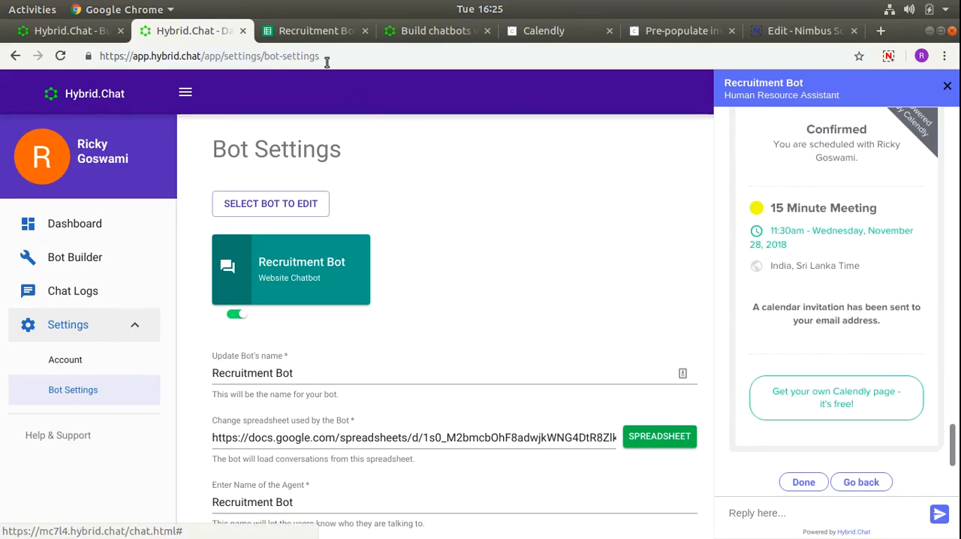
# - Switch to the Recruitment Bot spreadsheet in Google Sheets and examine the widget types in rows 2.1 and 2.2
pyautogui.click(310, 37)
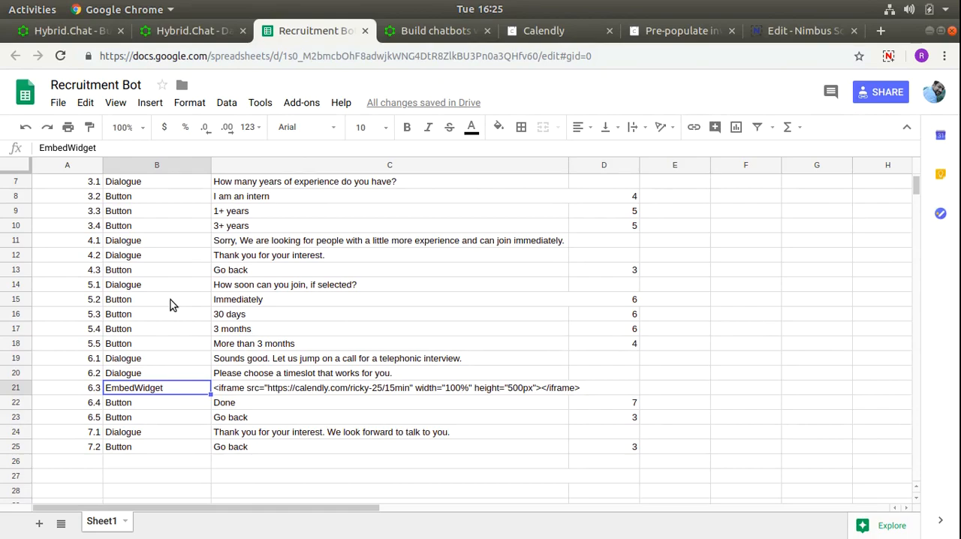
pyautogui.click(197, 342)
pyautogui.scroll(3, 200, 315)
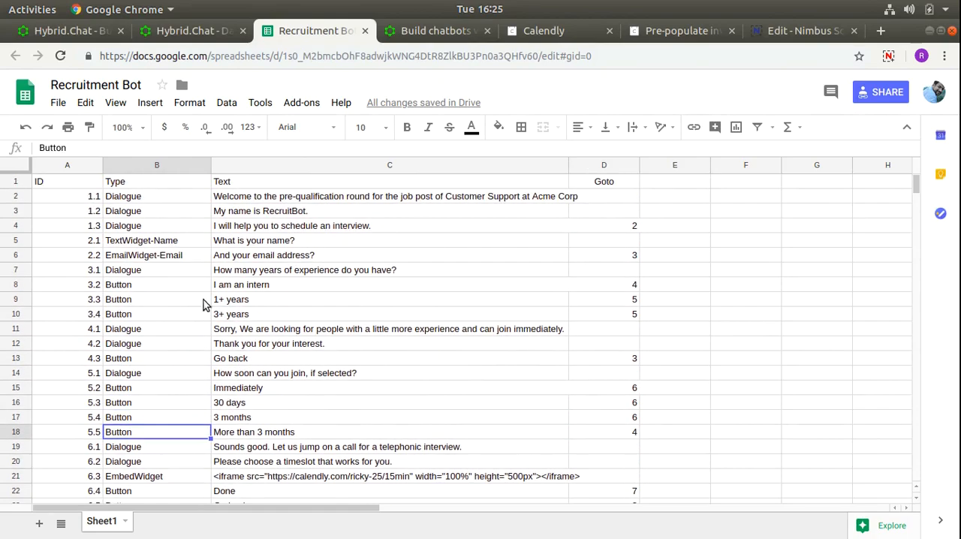
pyautogui.moveTo(180, 241); pyautogui.dragTo(180, 263)
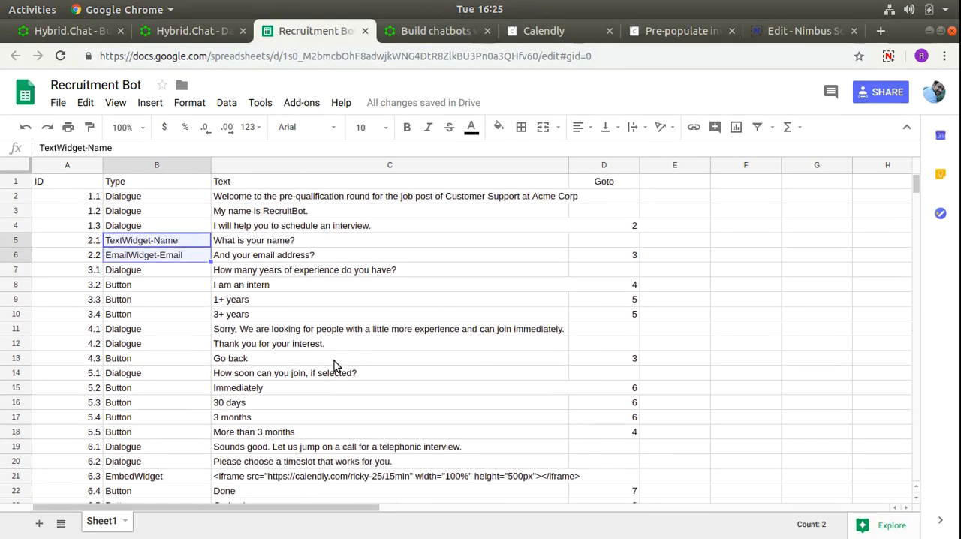
# - Open the iframe text of row 6.3 for editing and consult Calendly's help article on pre-populating the invitee's name and email
pyautogui.scroll(-2, 334, 364)
pyautogui.scroll(-1, 334, 370)
pyautogui.click(358, 374)
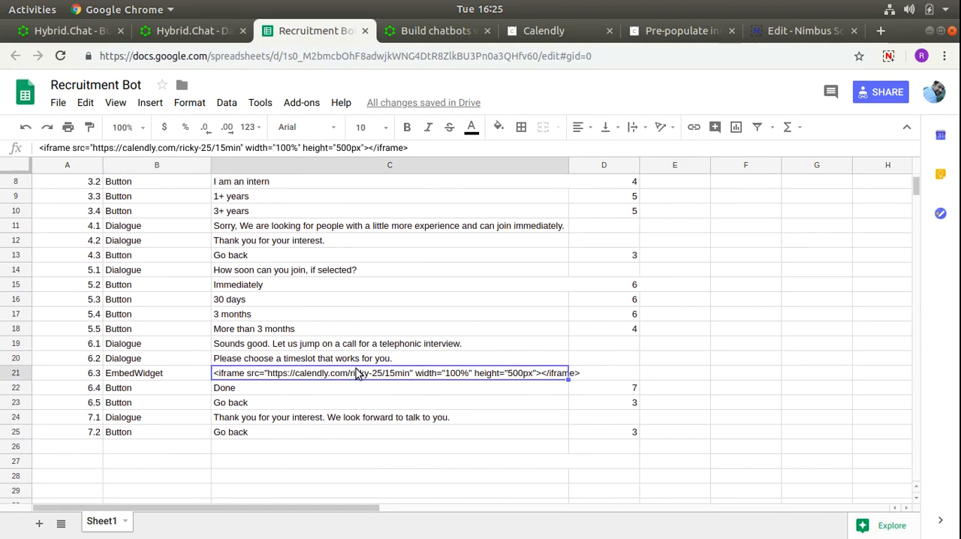
pyautogui.doubleClick(357, 373)
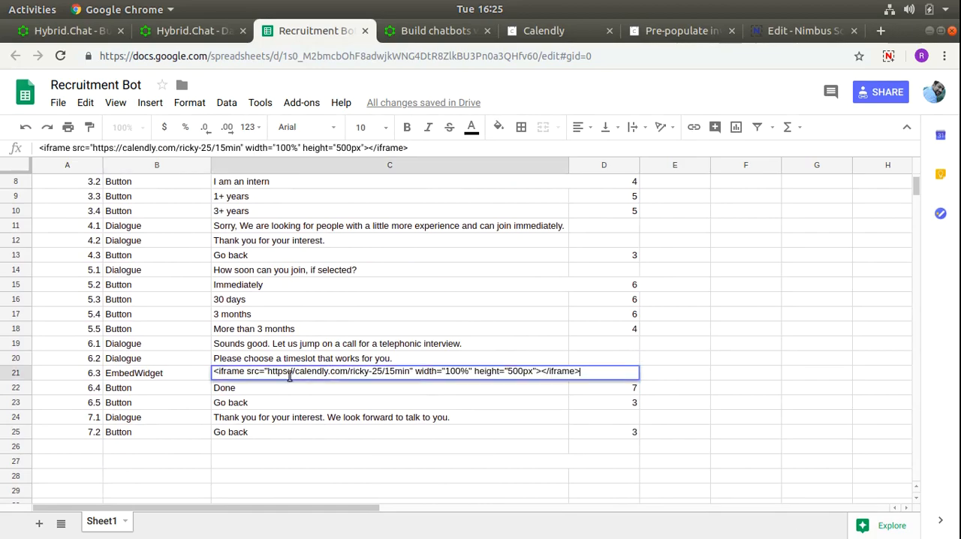
pyautogui.click(673, 32)
pyautogui.scroll(5, 429, 279)
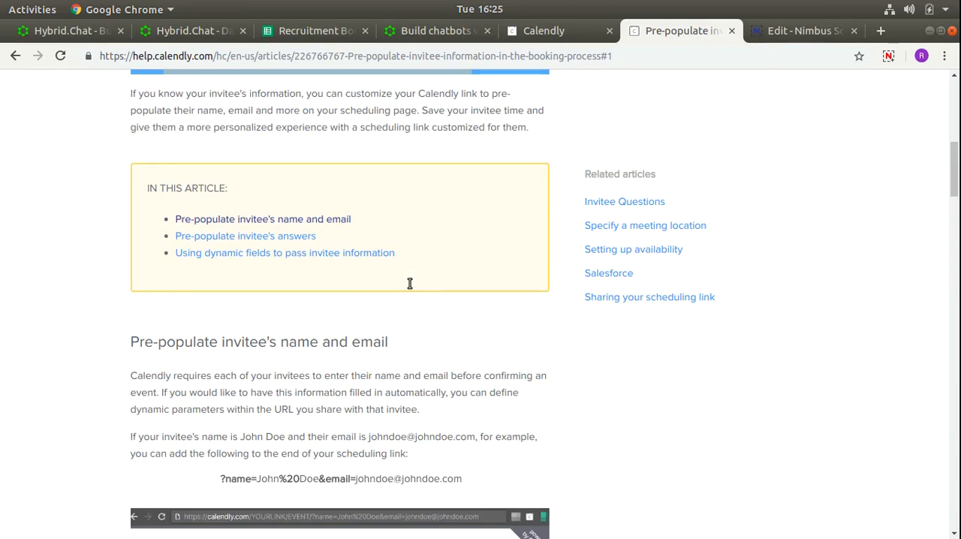
pyautogui.moveTo(223, 343); pyautogui.dragTo(408, 337)
pyautogui.click(411, 336)
pyautogui.scroll(-5, 411, 335)
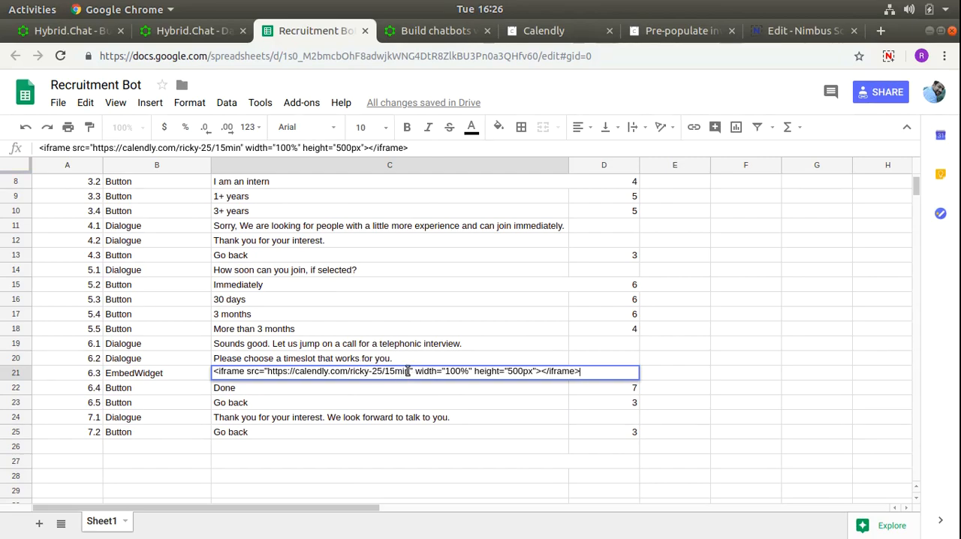
# - Append the parameter ?name={{vars.Name}} to the Calendly link inside the iframe of row 6.3
pyautogui.write('?name=')
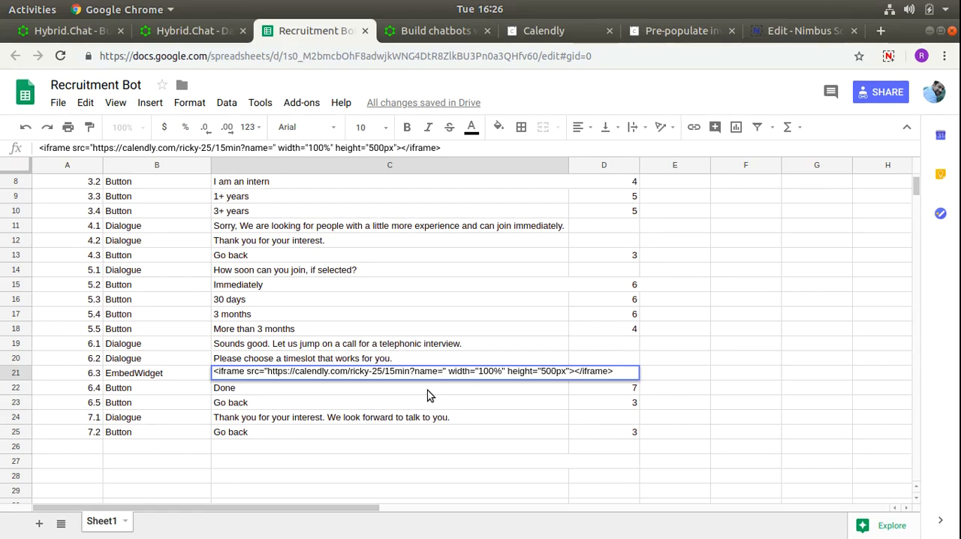
pyautogui.scroll(1, 363, 315)
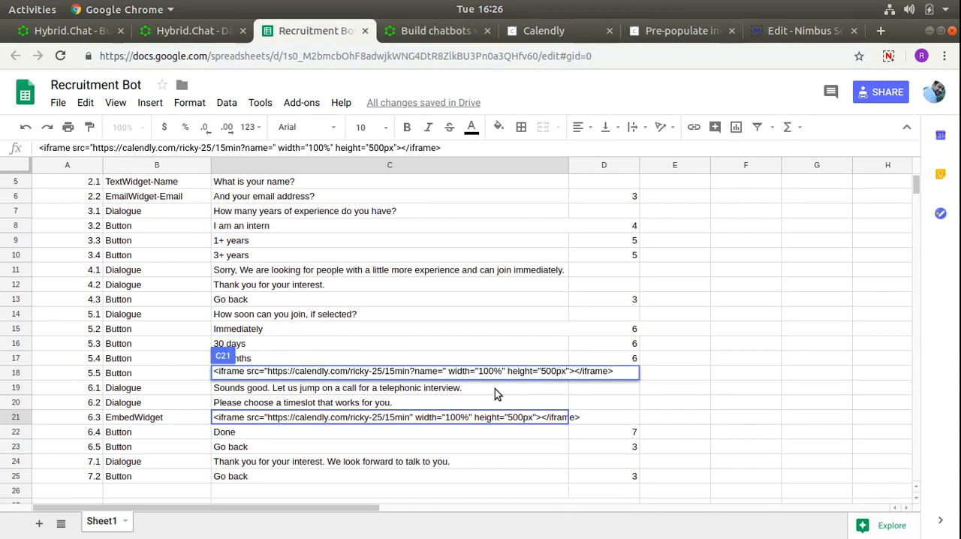
pyautogui.write('{{')
pyautogui.write('vars')
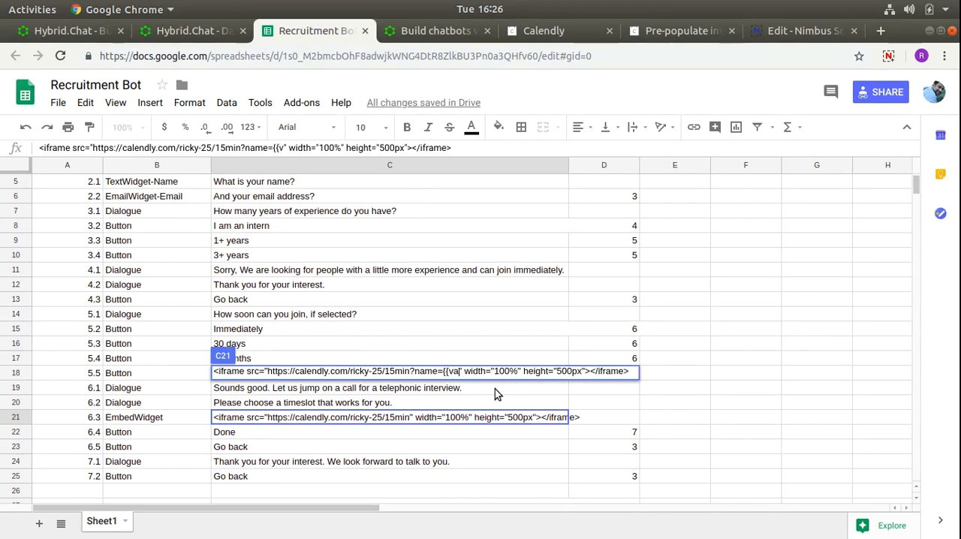
pyautogui.write('.')
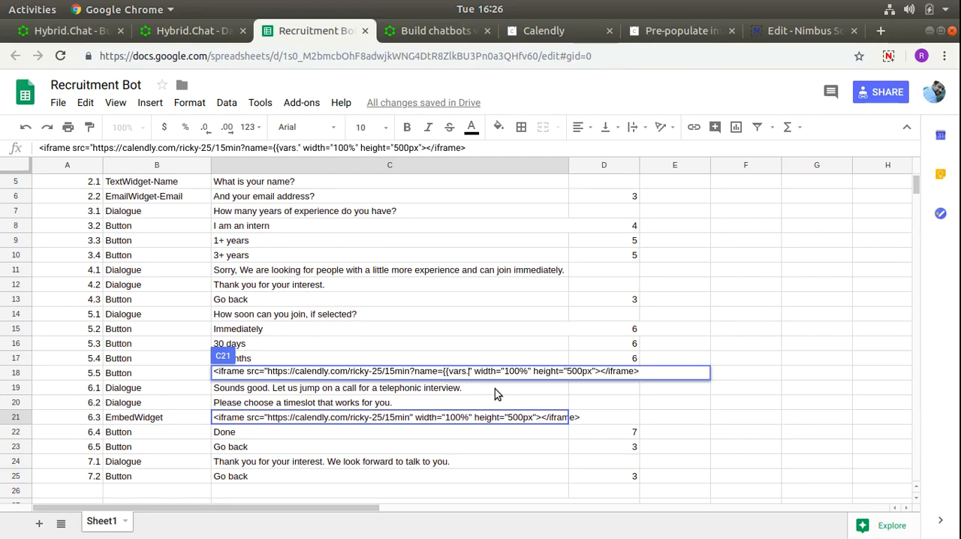
pyautogui.write('Name')
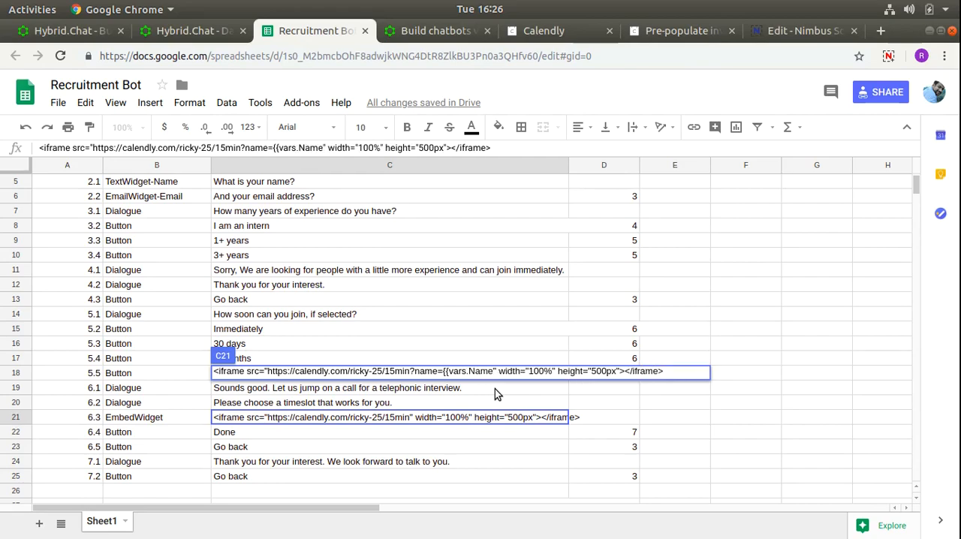
pyautogui.write('}}')
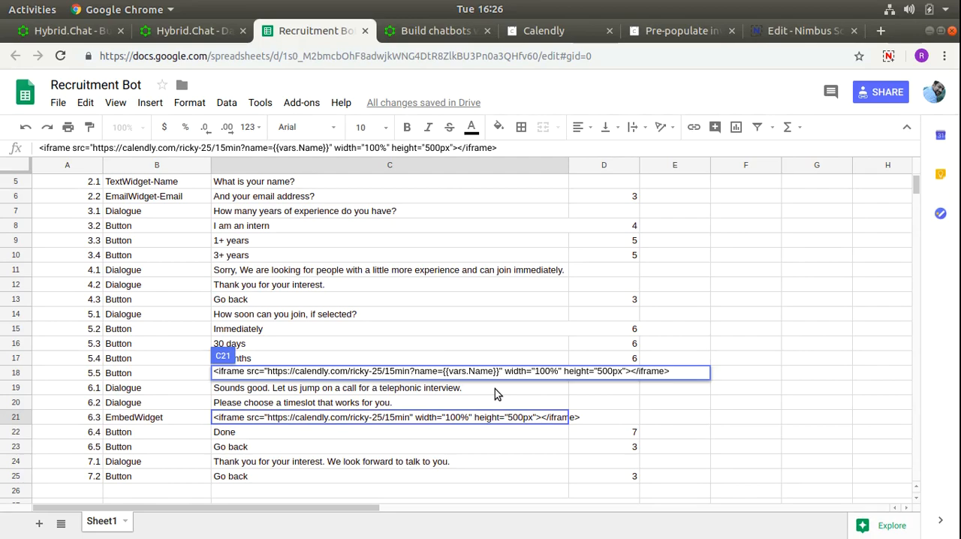
pyautogui.write('&email=')
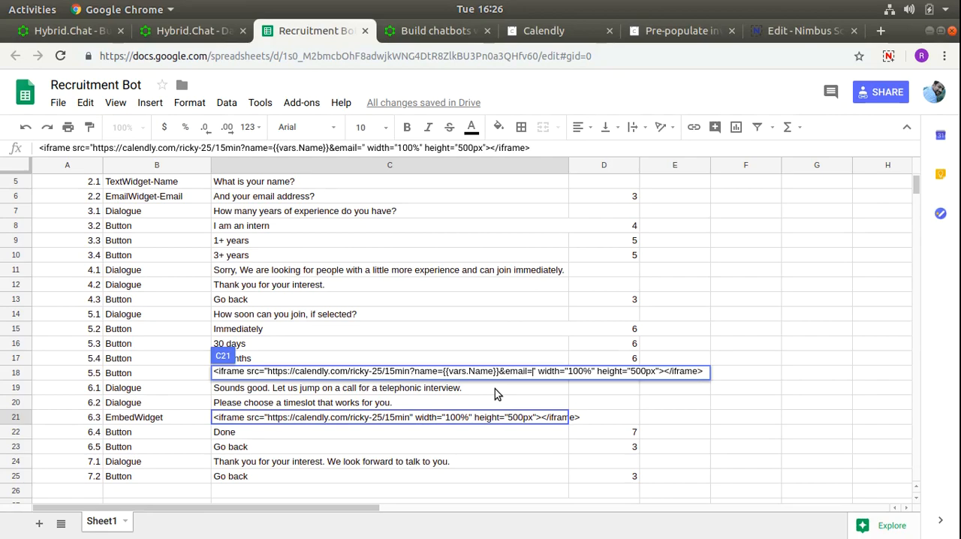
pyautogui.write('{{')
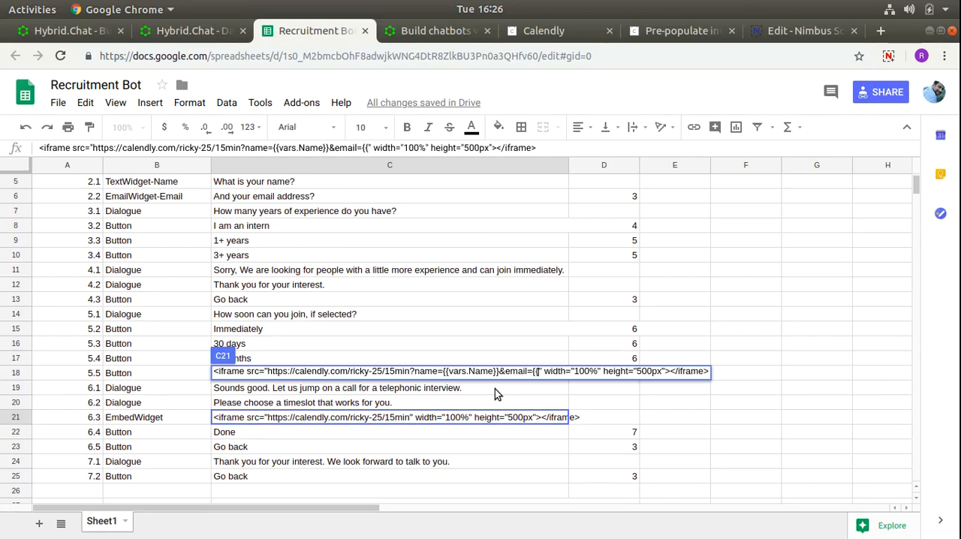
pyautogui.write('vars.Email}}')
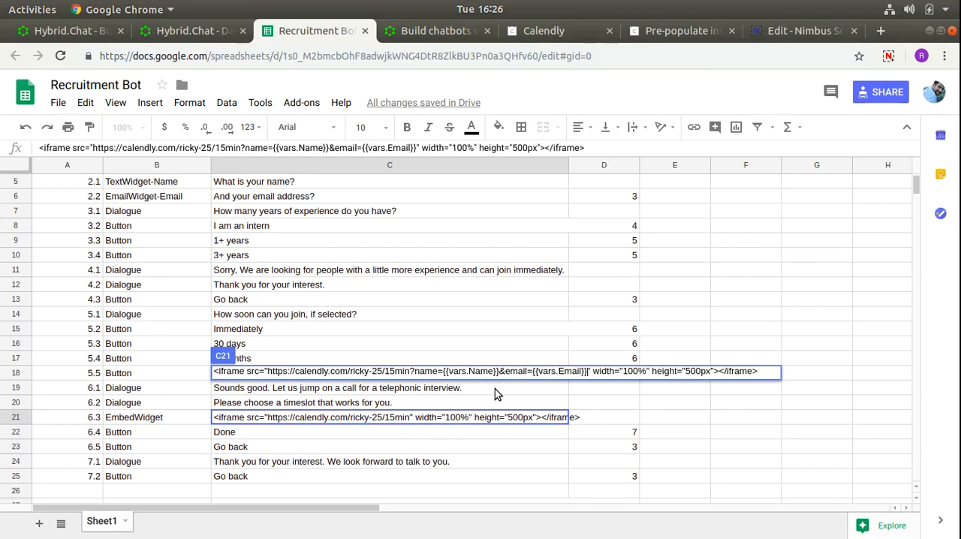
# - Add &email={{vars.Email}} after the name parameter in row 6.3's Calendly link and save the cell
pyautogui.press('Return')
# - Compare the variables in row 6.3's iframe link with the name and email widget types in rows 2.1 and 2.2
pyautogui.scroll(-2, 495, 389)
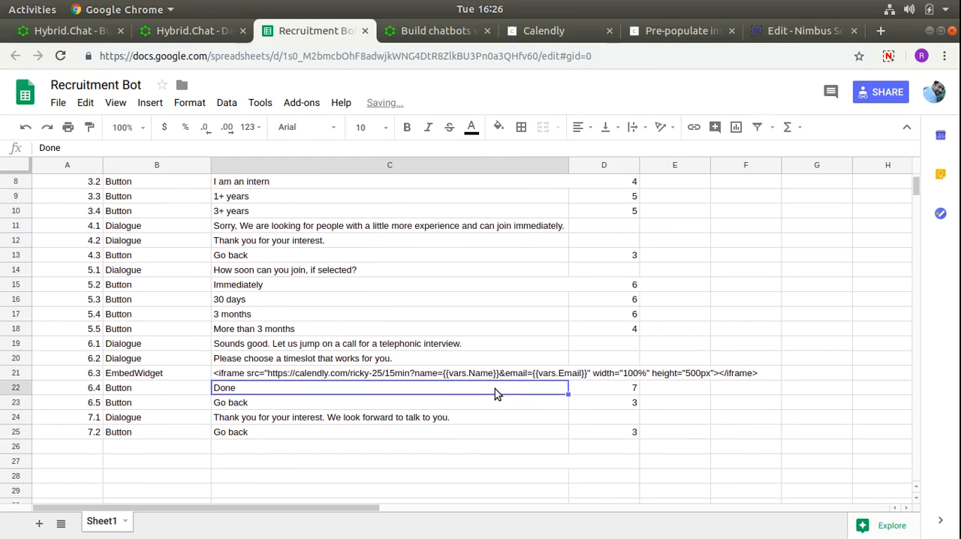
pyautogui.scroll(3, 427, 390)
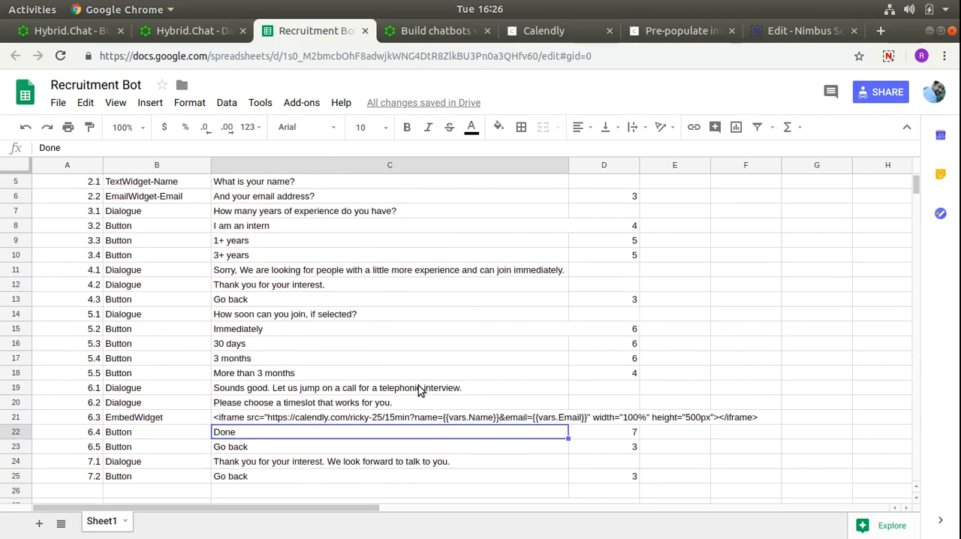
pyautogui.scroll(1, 417, 388)
pyautogui.click(178, 241)
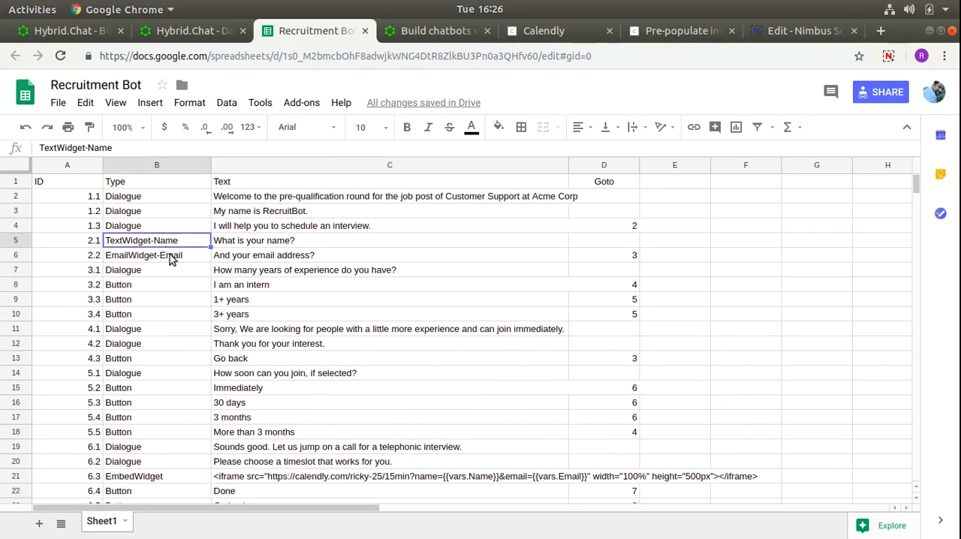
# - Switch to the Hybrid.Chat bot settings, update the Recruitment Bot with the edited spreadsheet, and dismiss the confirmation
pyautogui.scroll(-3, 240, 259)
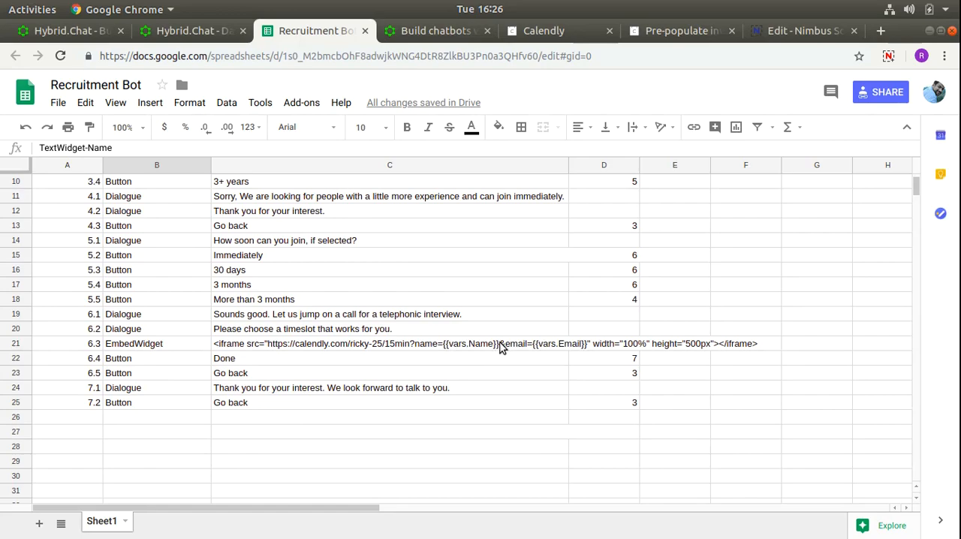
pyautogui.click(204, 31)
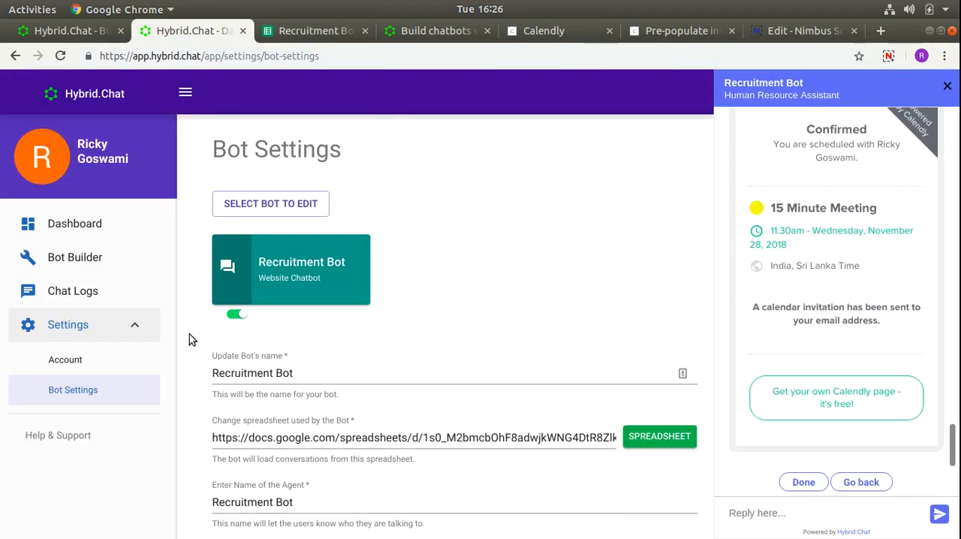
pyautogui.scroll(-3, 292, 451)
pyautogui.scroll(-5, 293, 458)
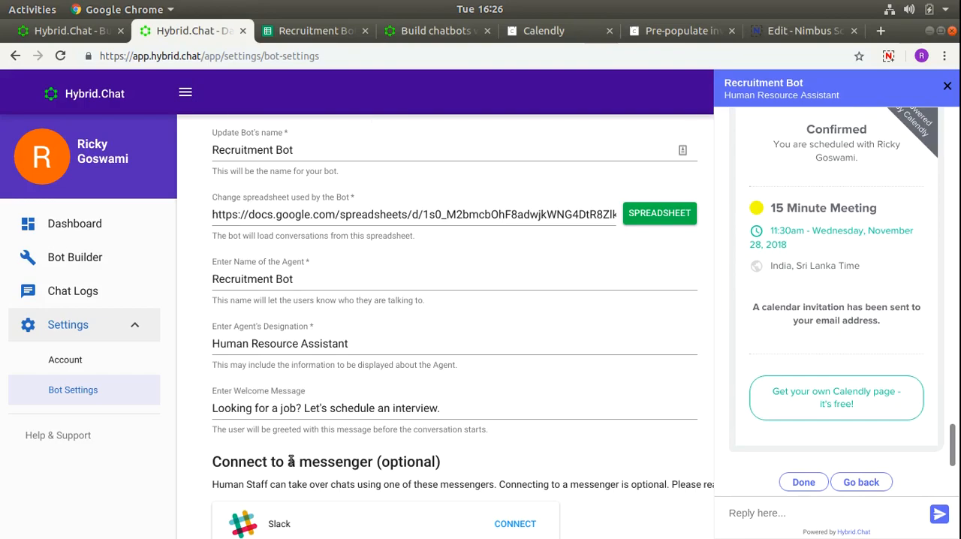
pyautogui.click(241, 510)
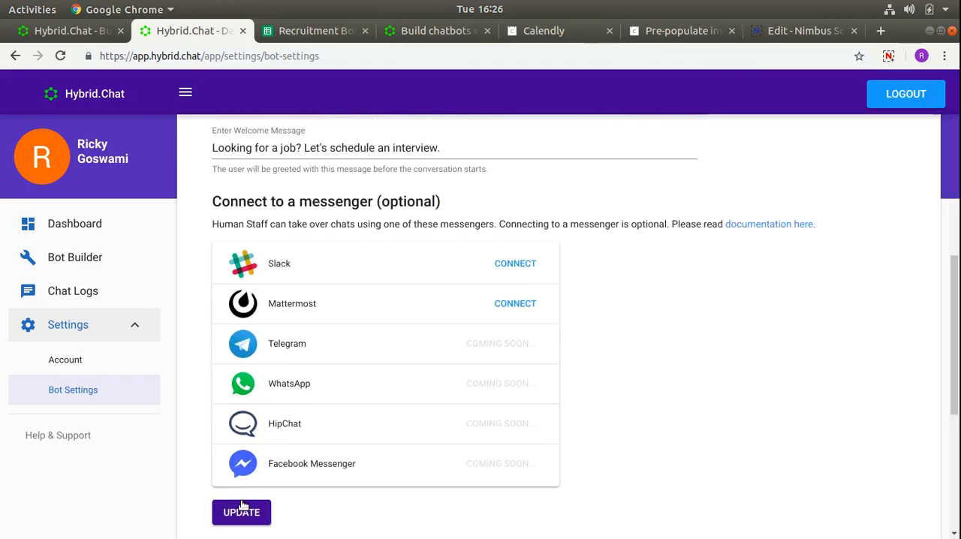
pyautogui.scroll(-2, 367, 399)
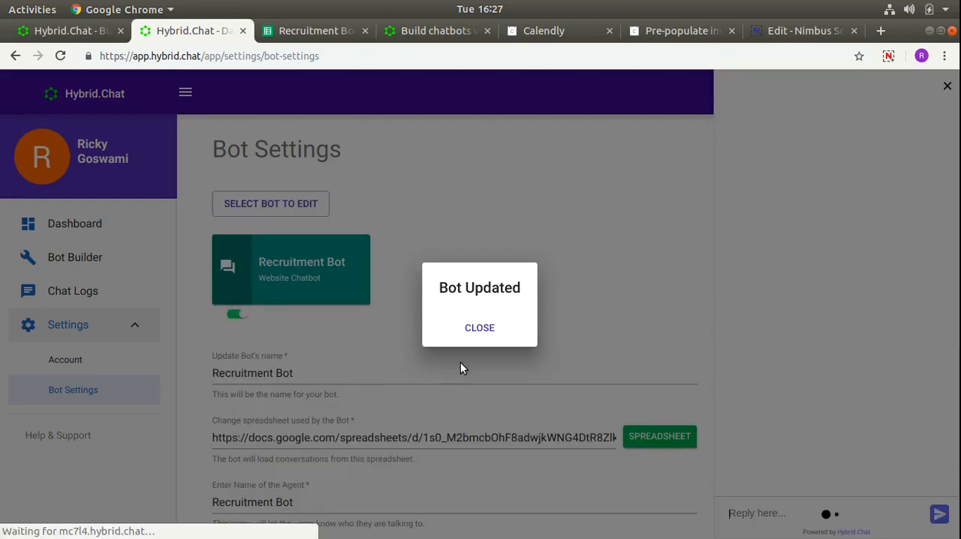
pyautogui.click(475, 327)
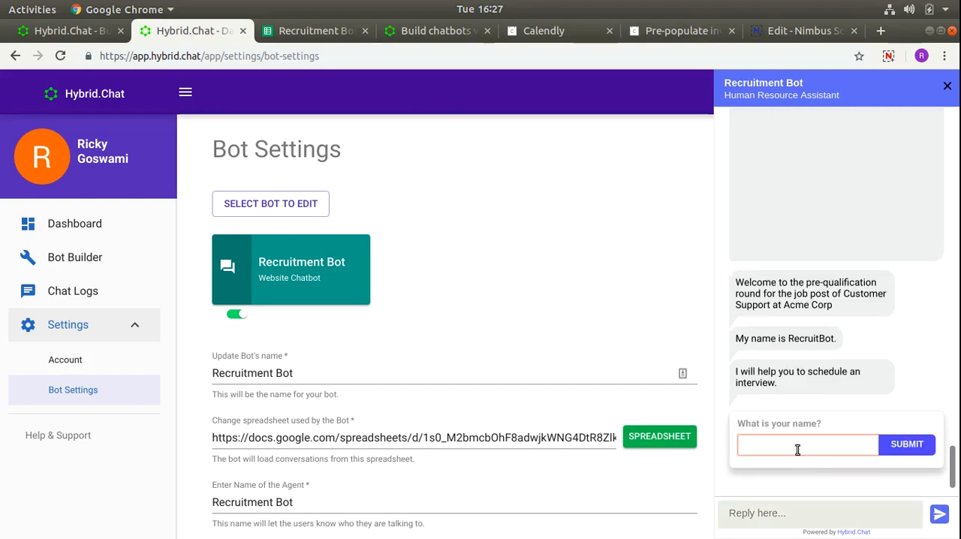
# - Answer the bot's name question in the chat preview with the candidate's test name and submit it
pyautogui.write('Tickytest')
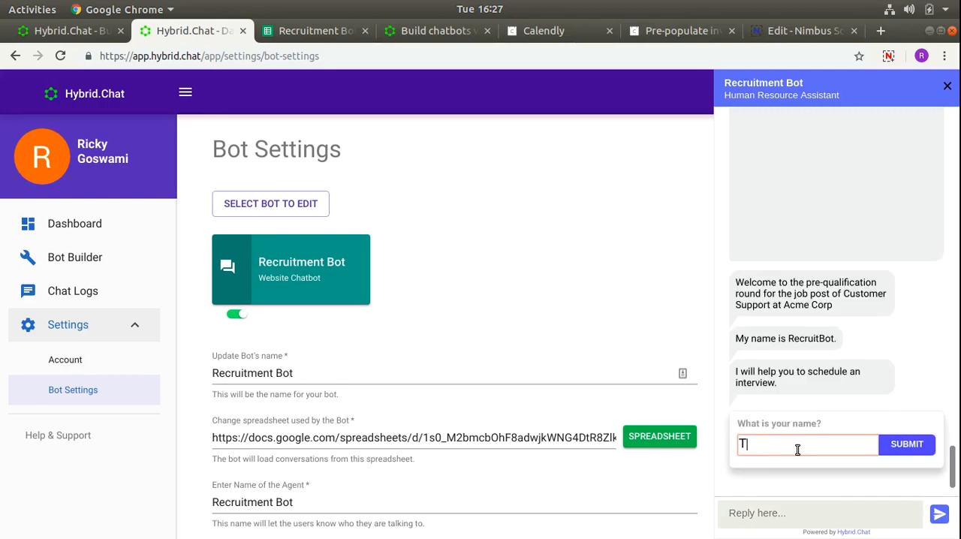
pyautogui.hotkey('ctrl', 'a')
pyautogui.press('BackSpace')
pyautogui.write('RickyTEst')
pyautogui.press('BackSpace')
pyautogui.press('BackSpace')
pyautogui.press('BackSpace')
pyautogui.write('est')
pyautogui.press('Return')
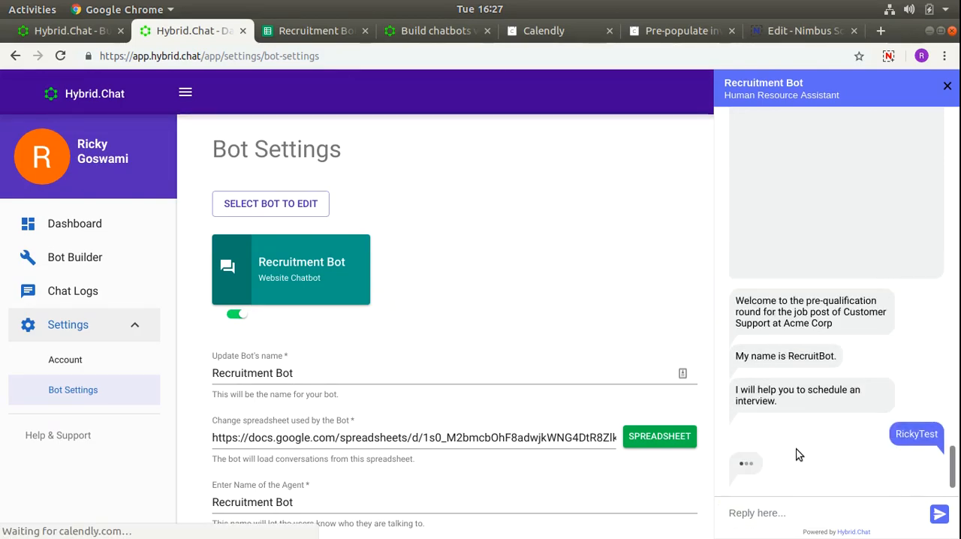
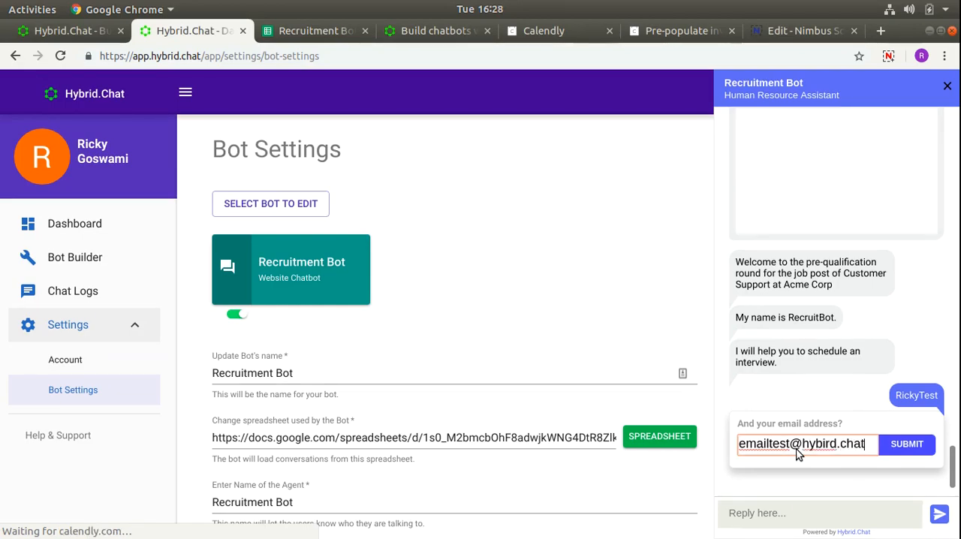
# - Submit the candidate's test email address in reply to the bot's email question
pyautogui.press('Return')
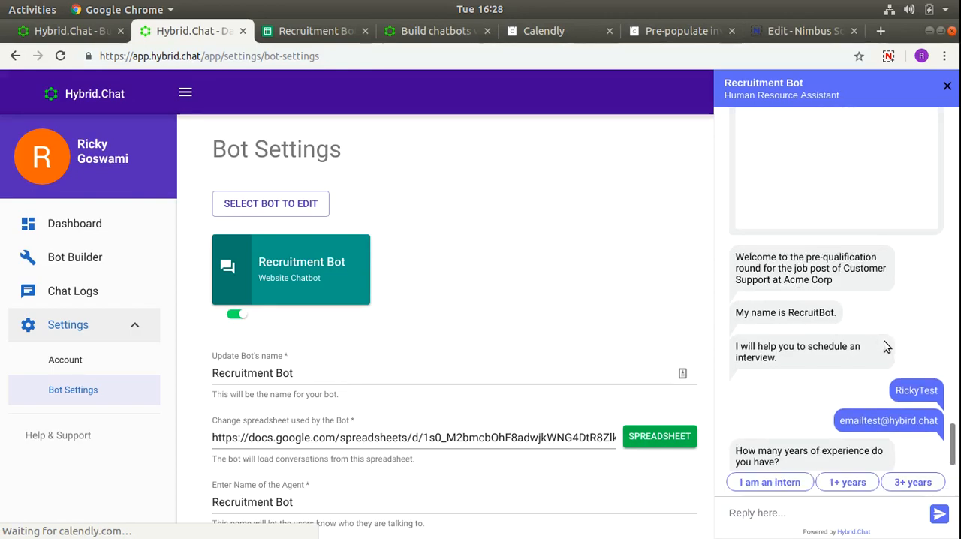
# - Answer the bot with 1+ years and 30 days, and choose the 12:00pm slot on Wednesday, November 28, 2018 in the embedded Calendly
pyautogui.click(852, 482)
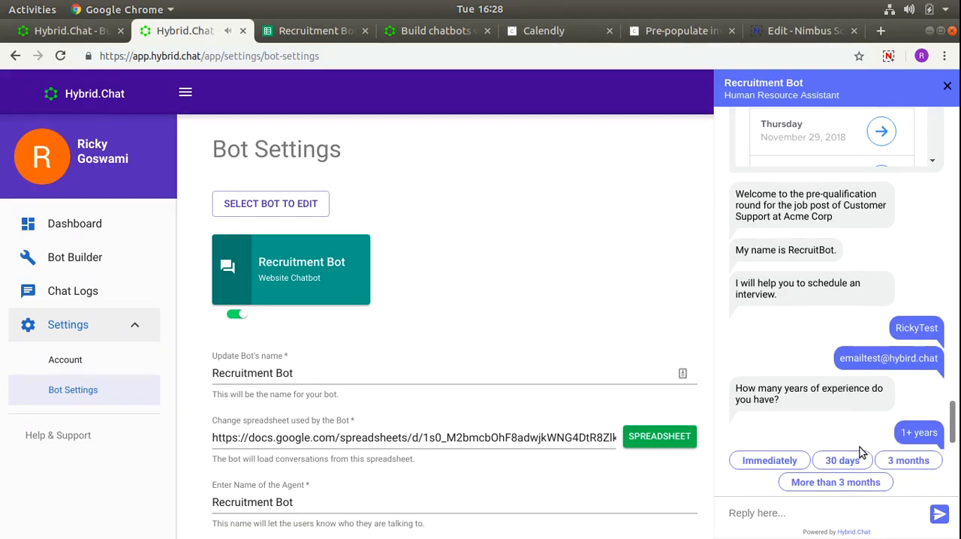
pyautogui.click(849, 463)
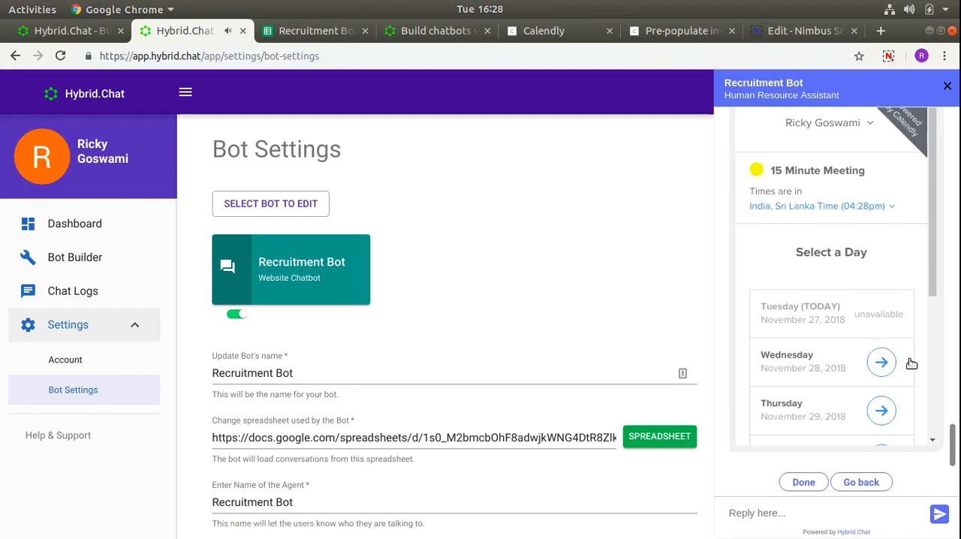
pyautogui.scroll(-2, 893, 334)
pyautogui.click(883, 289)
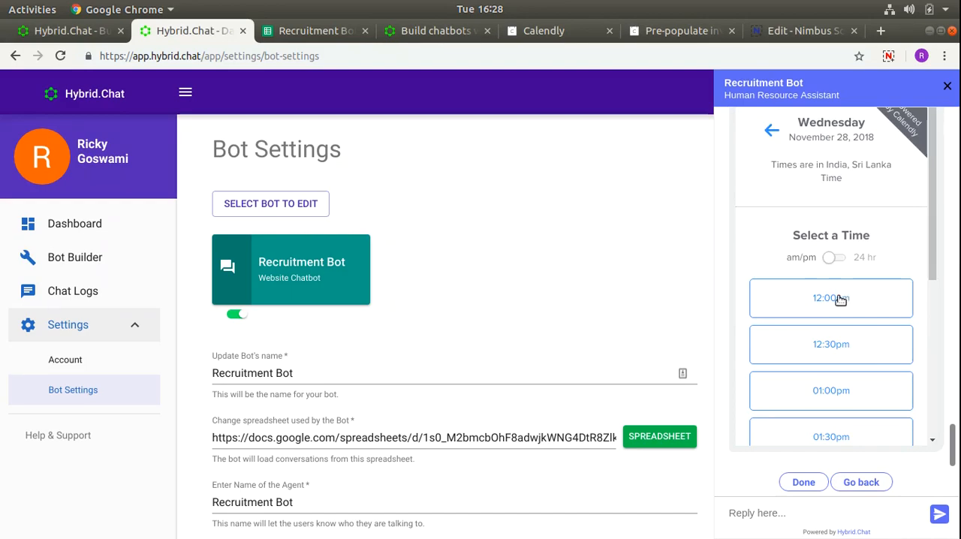
pyautogui.click(841, 300)
pyautogui.click(854, 301)
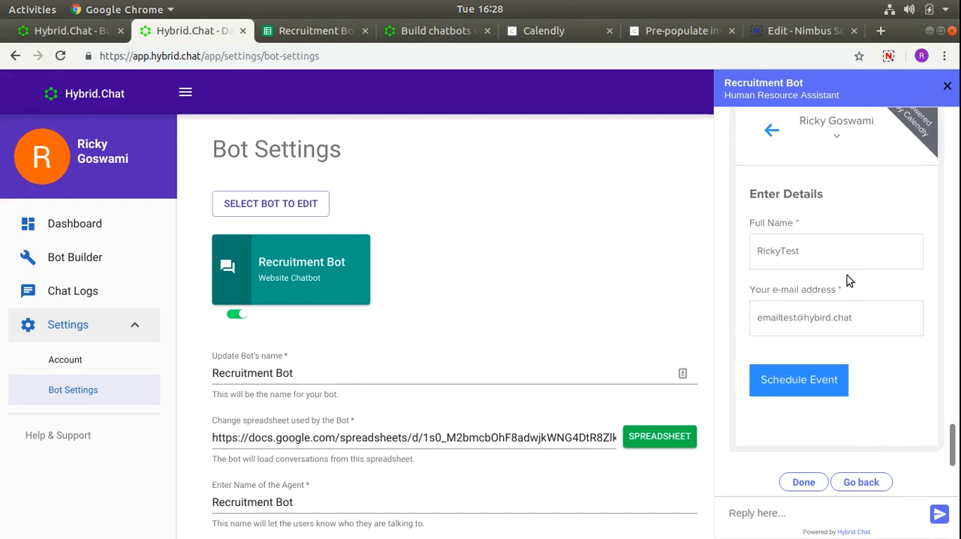
# - Check the pre-filled name and email in the Calendly details form, schedule the event, and finish the chat with Done
pyautogui.moveTo(811, 254); pyautogui.dragTo(745, 246)
pyautogui.tripleClick(801, 318)
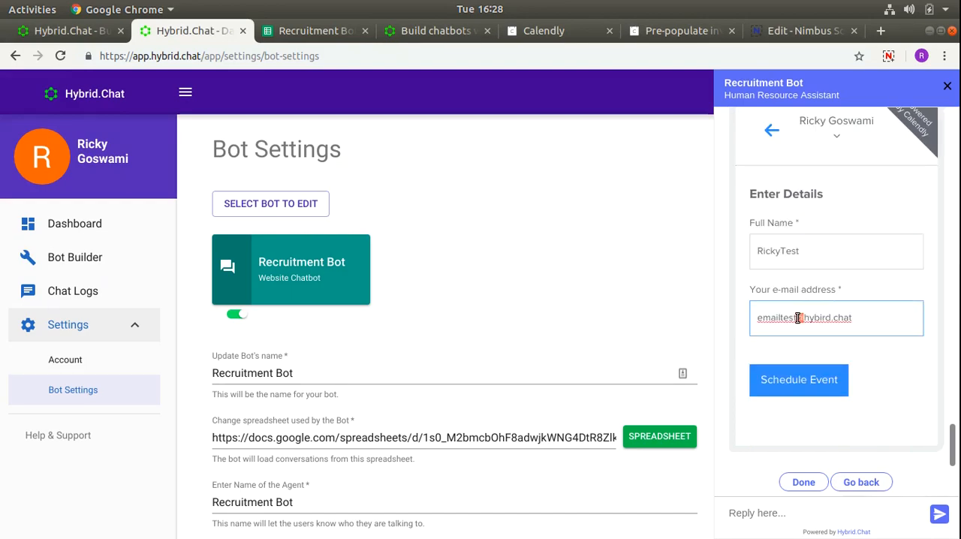
pyautogui.click(812, 381)
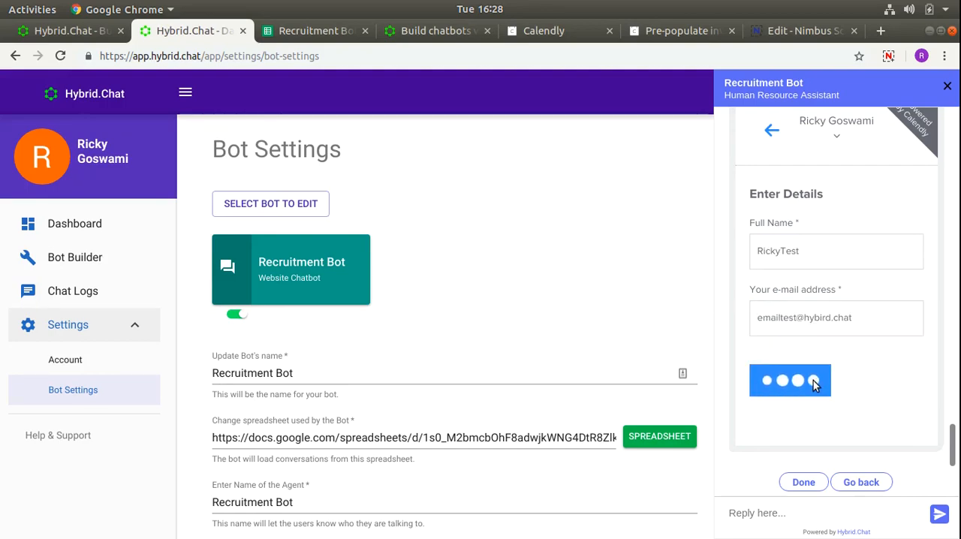
pyautogui.click(811, 484)
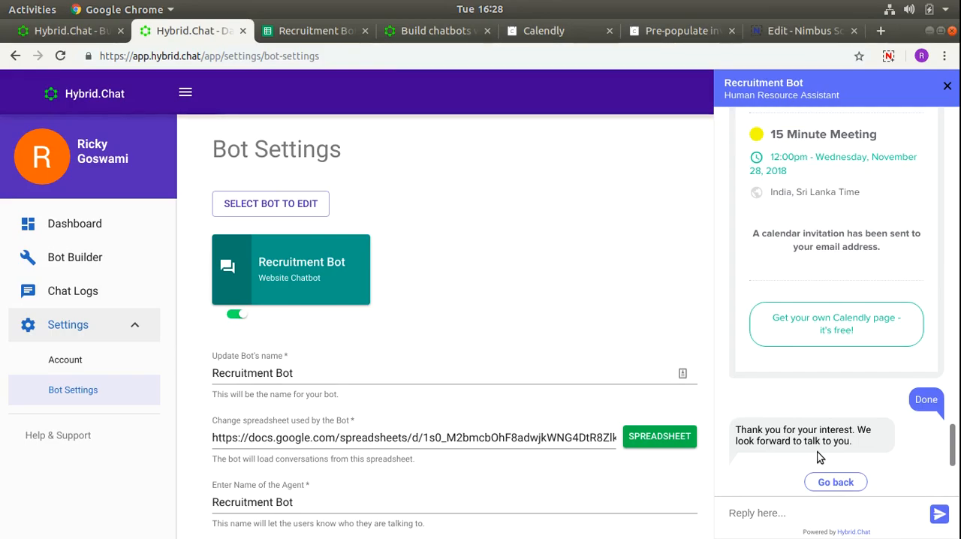
# - Copy the Site Chat embed code from the bot's publishing options, and select the chat link of the Mobile Landing Page option
pyautogui.scroll(-3, 514, 323)
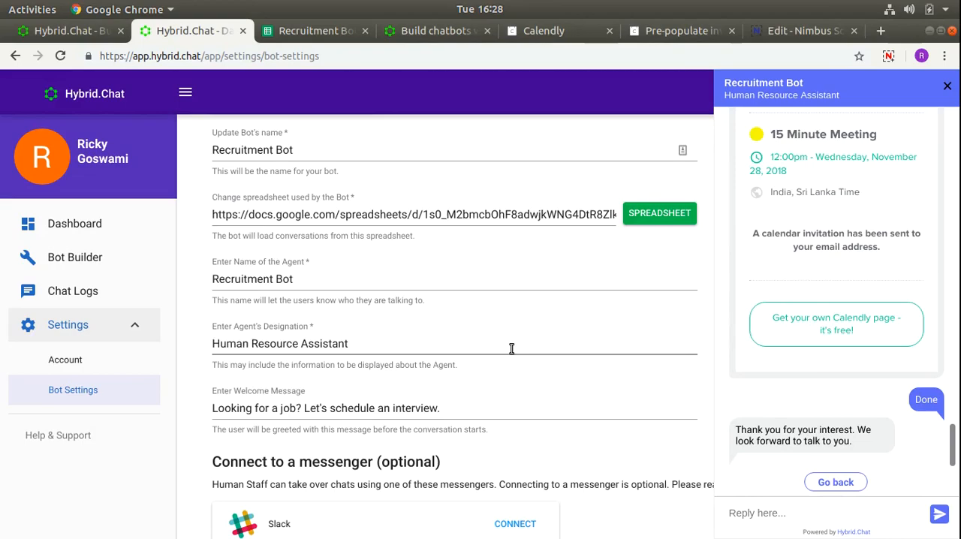
pyautogui.scroll(-1, 620, 277)
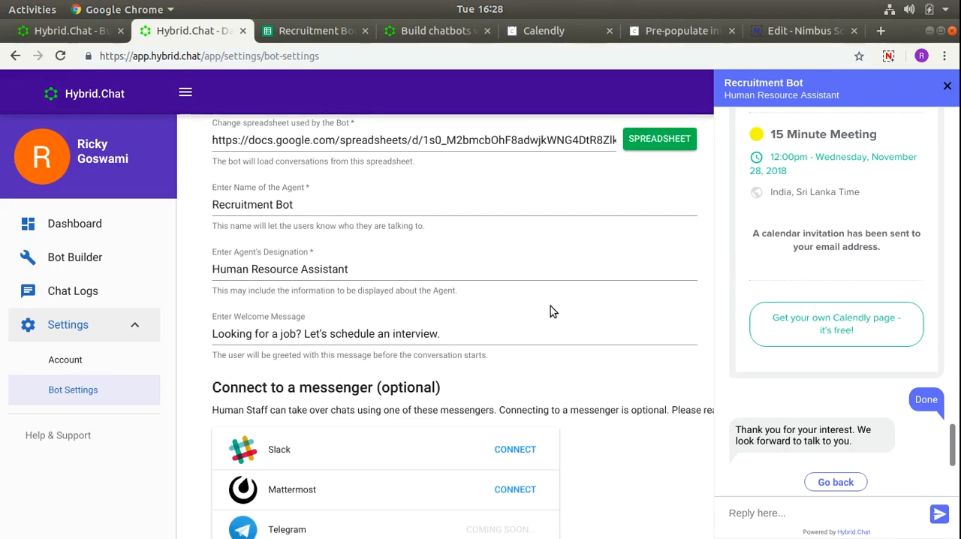
pyautogui.scroll(-2, 550, 306)
pyautogui.scroll(-4, 551, 309)
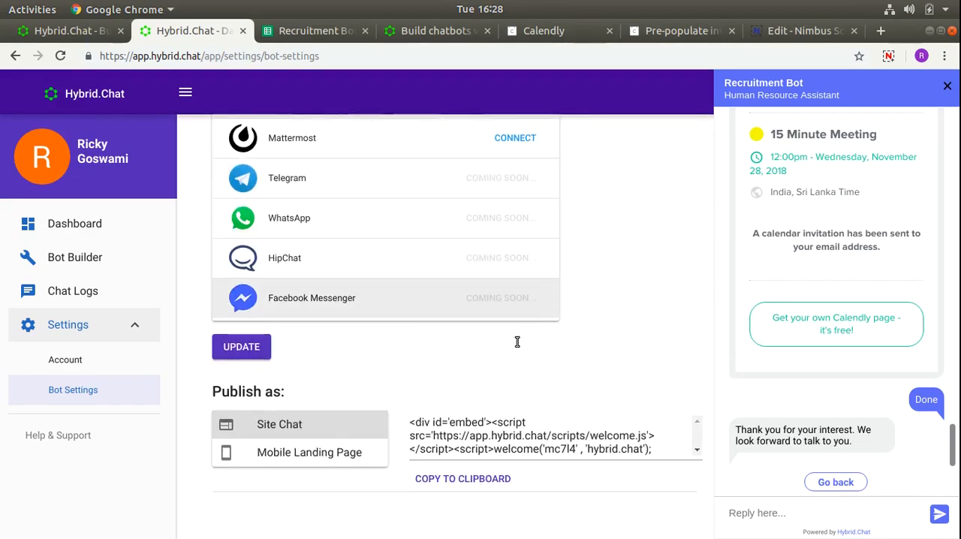
pyautogui.click(464, 330)
pyautogui.tripleClick(557, 353)
pyautogui.click(560, 354)
pyautogui.click(490, 382)
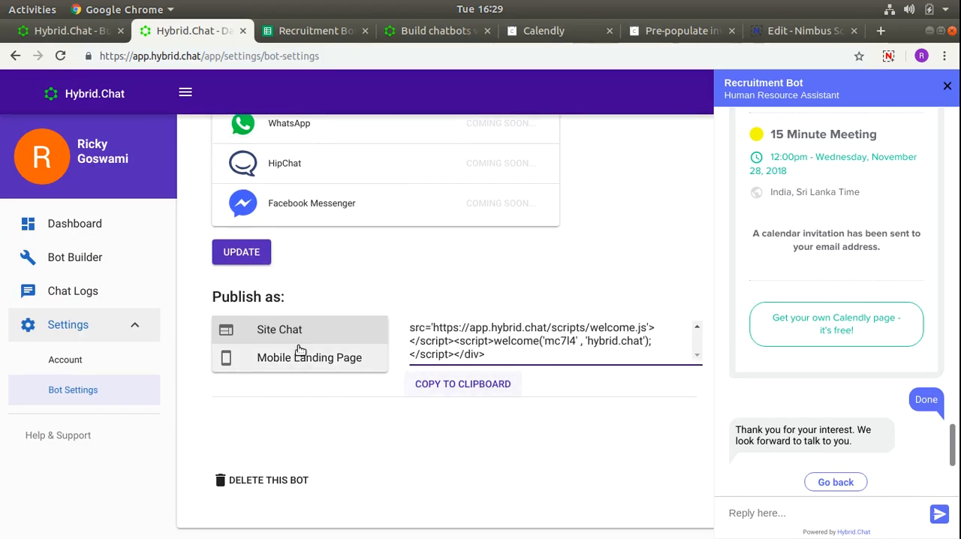
pyautogui.click(298, 357)
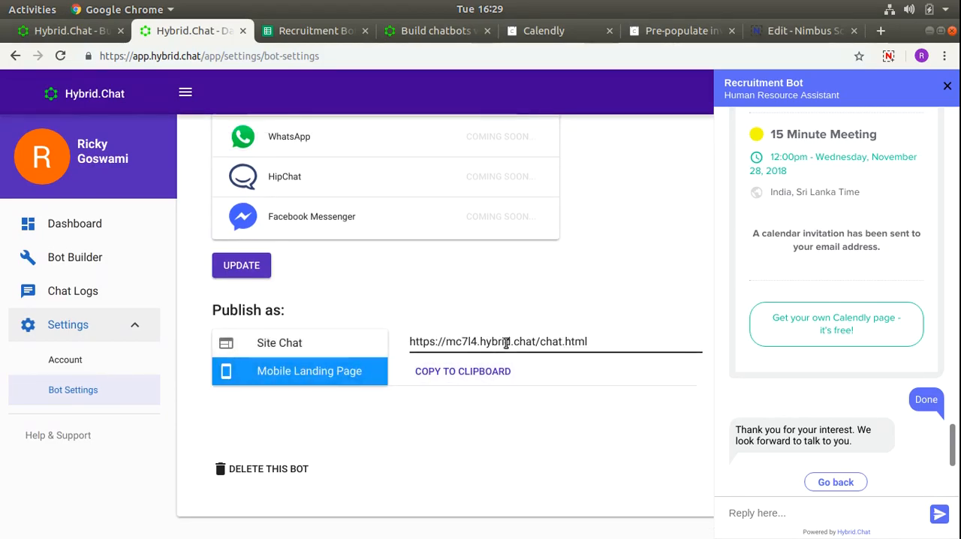
pyautogui.tripleClick(559, 339)
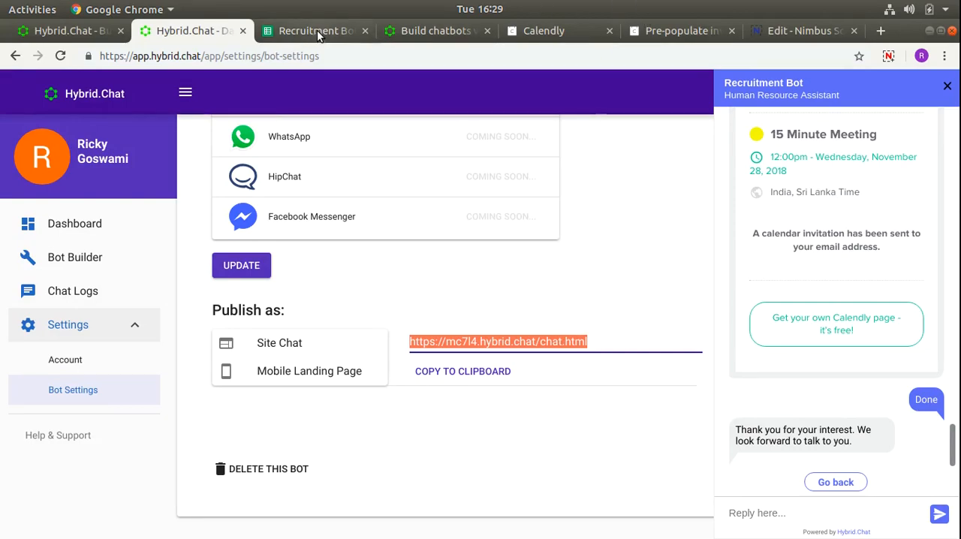
# - Review the Hybrid.Chat documentation on building a bot, the Recruitment Bot spreadsheet, and the messenger connections in the bot settings
pyautogui.click(412, 31)
pyautogui.scroll(10, 187, 301)
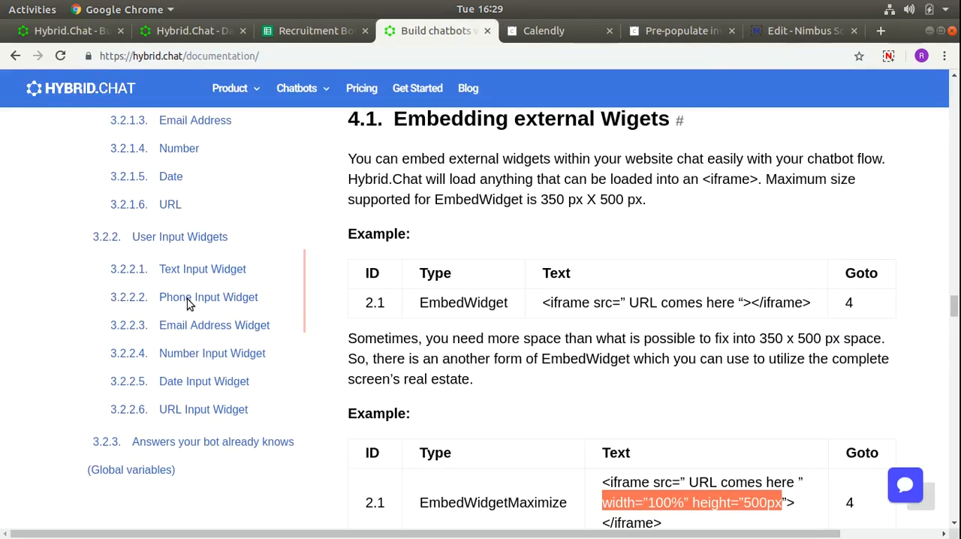
pyautogui.scroll(1, 189, 300)
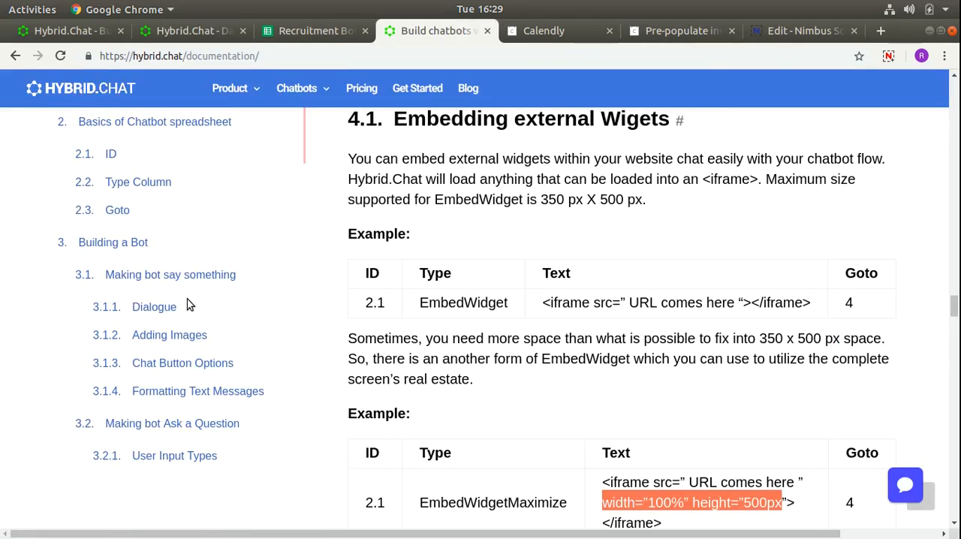
pyautogui.scroll(15, 367, 274)
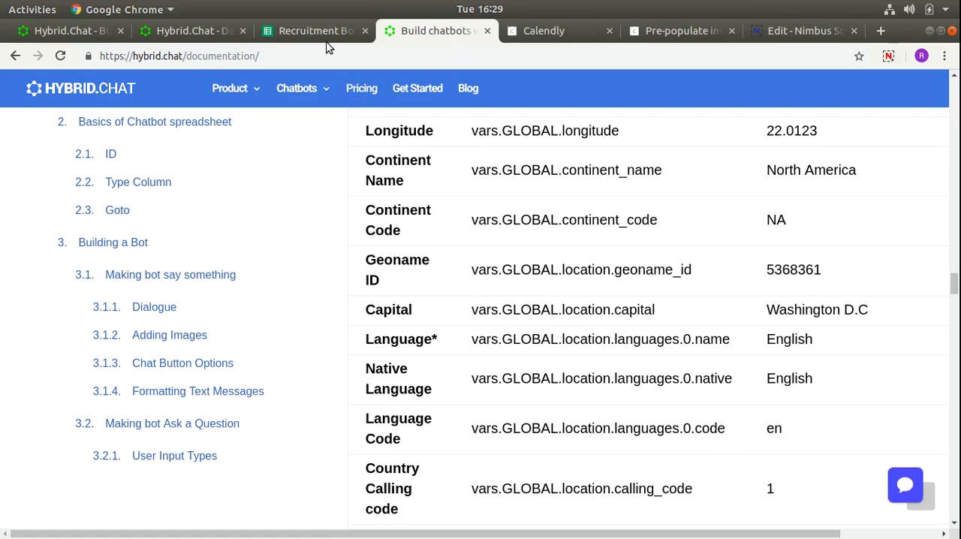
pyautogui.click(288, 30)
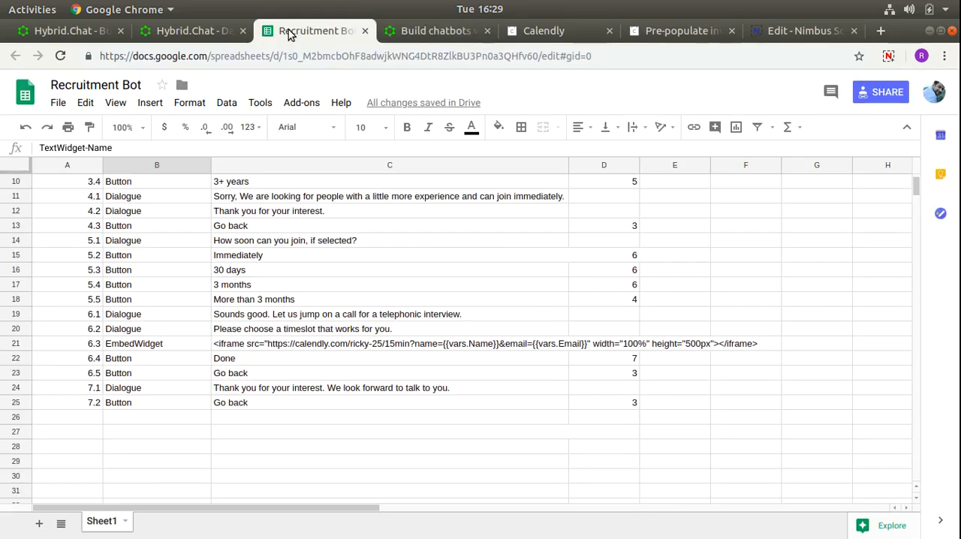
pyautogui.scroll(3, 338, 356)
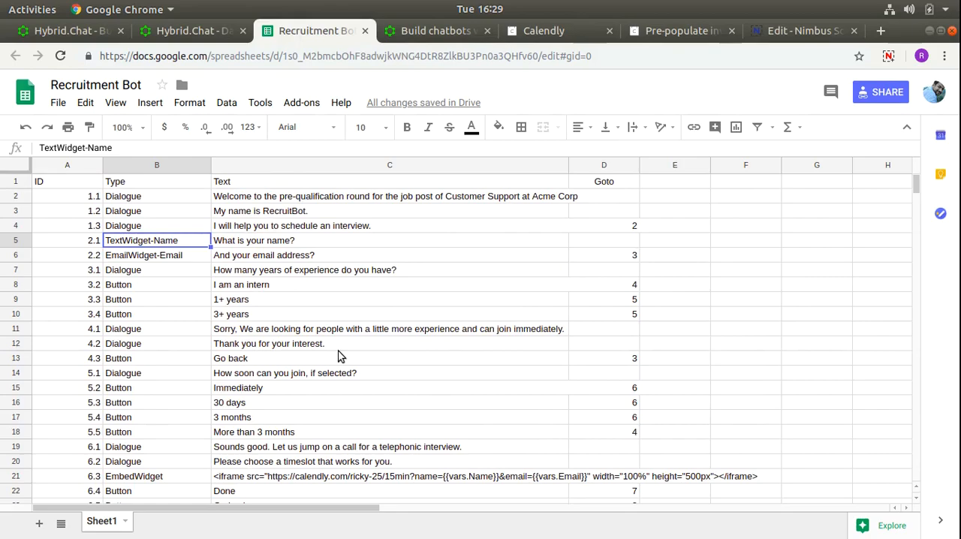
pyautogui.click(195, 31)
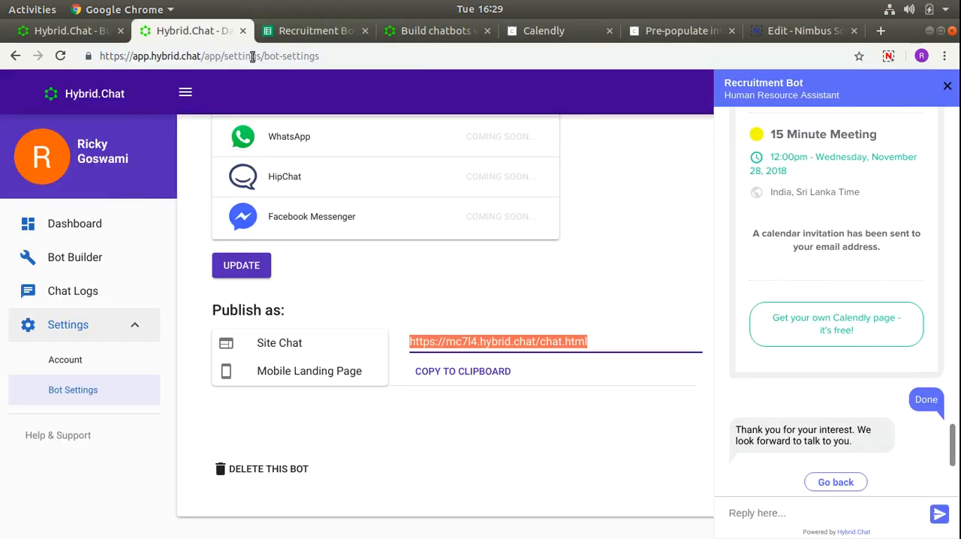
pyautogui.scroll(5, 412, 263)
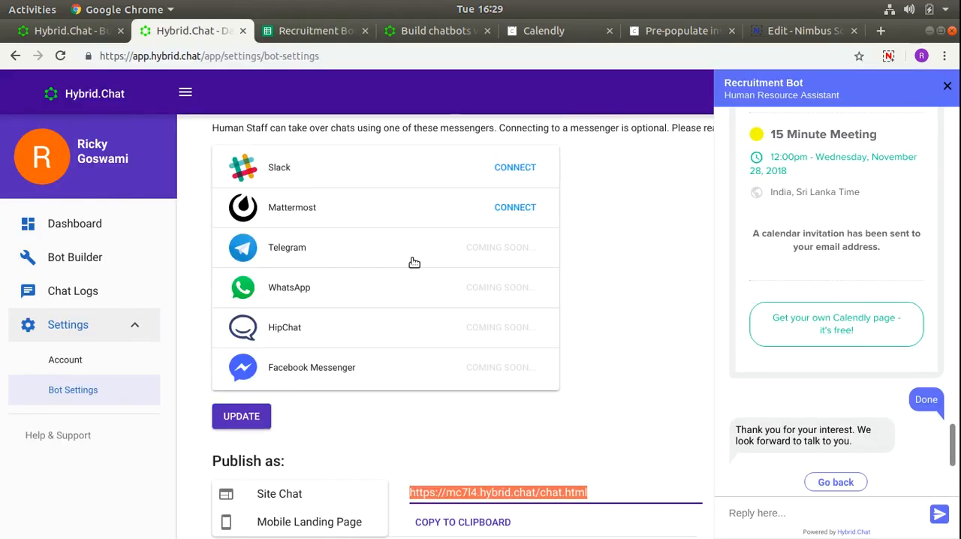